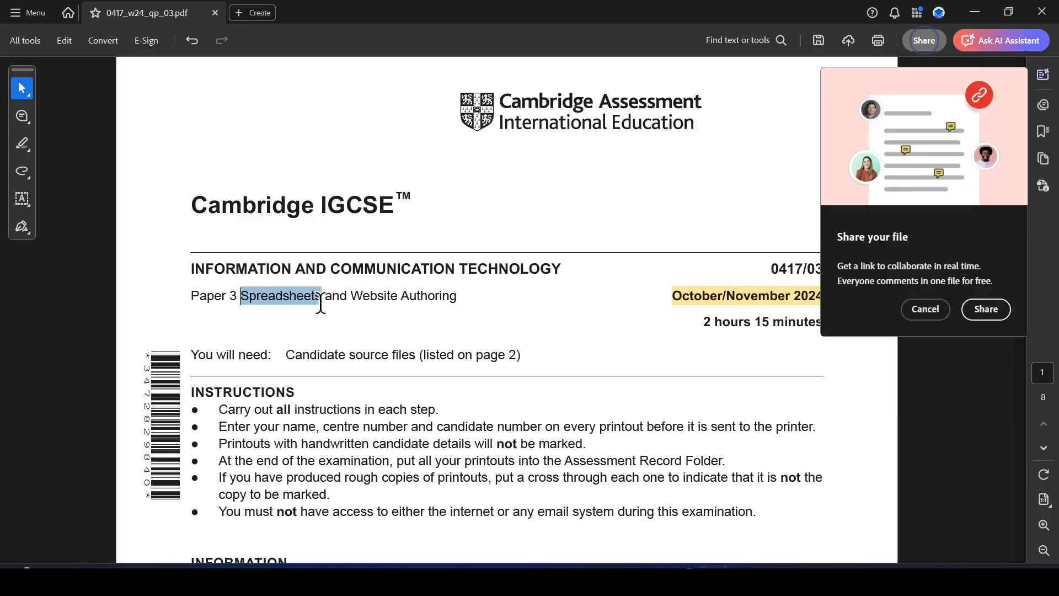
Highlight the word "Spreadsheets" in the Paper 3 title and dismiss the file-sharing prompt.
drag(323, 302, 325, 303)
click(363, 321)
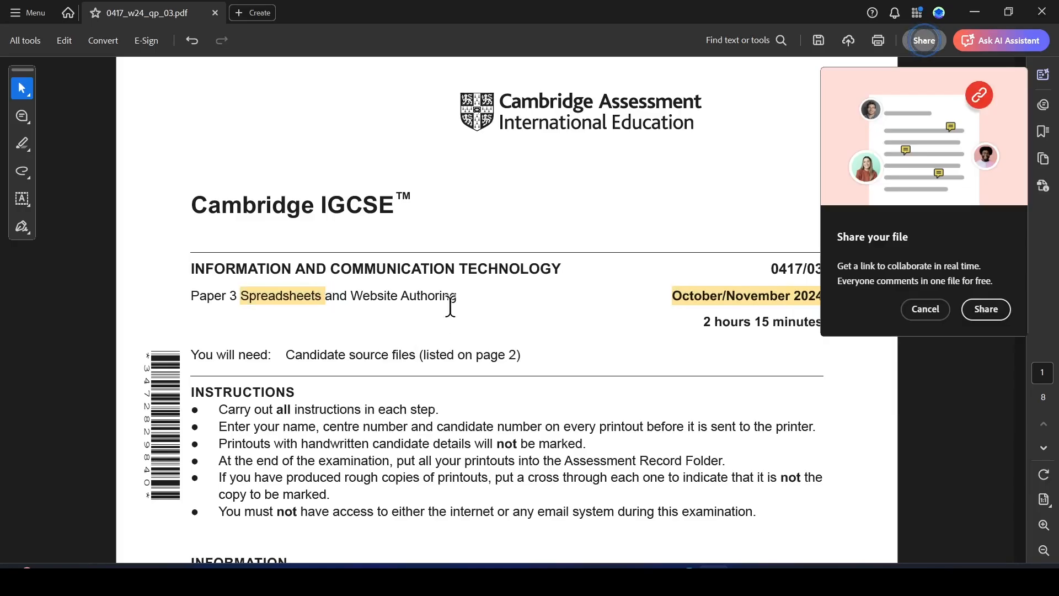
click(931, 315)
Highlight the heading "Task 2 – Spreadsheet" on page 2 and the file name n24hits.csv in question 1.
scroll(431, 364, down, 5)
scroll(425, 387, down, 10)
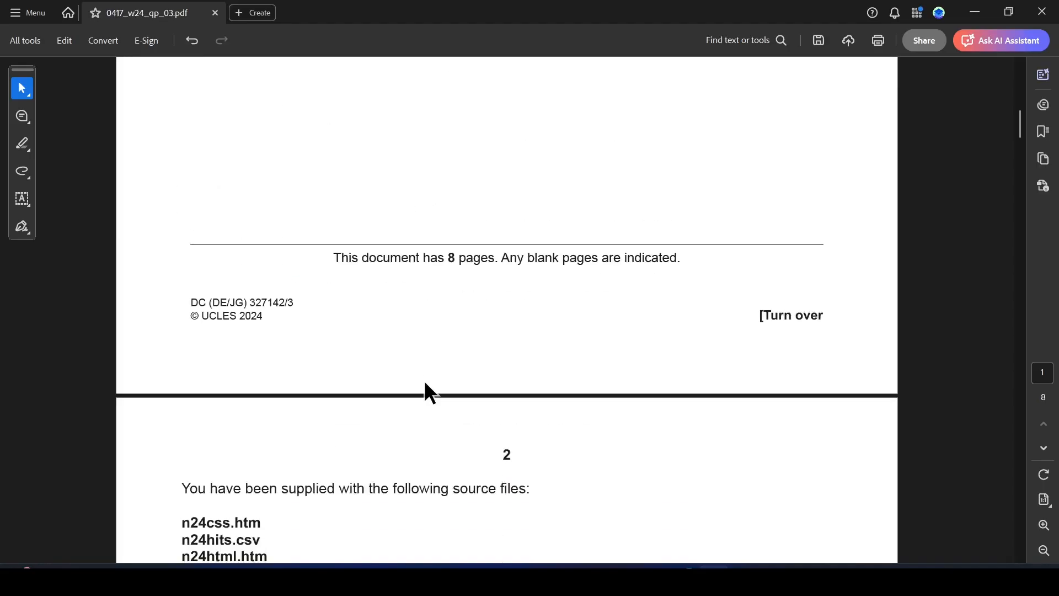
scroll(425, 381, down, 5)
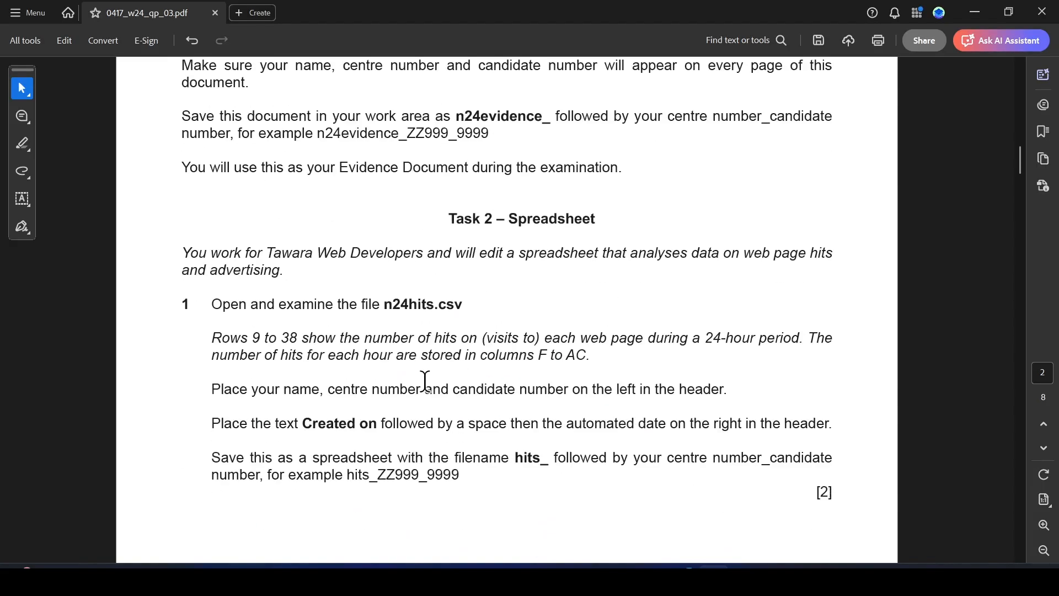
drag(451, 112, 539, 118)
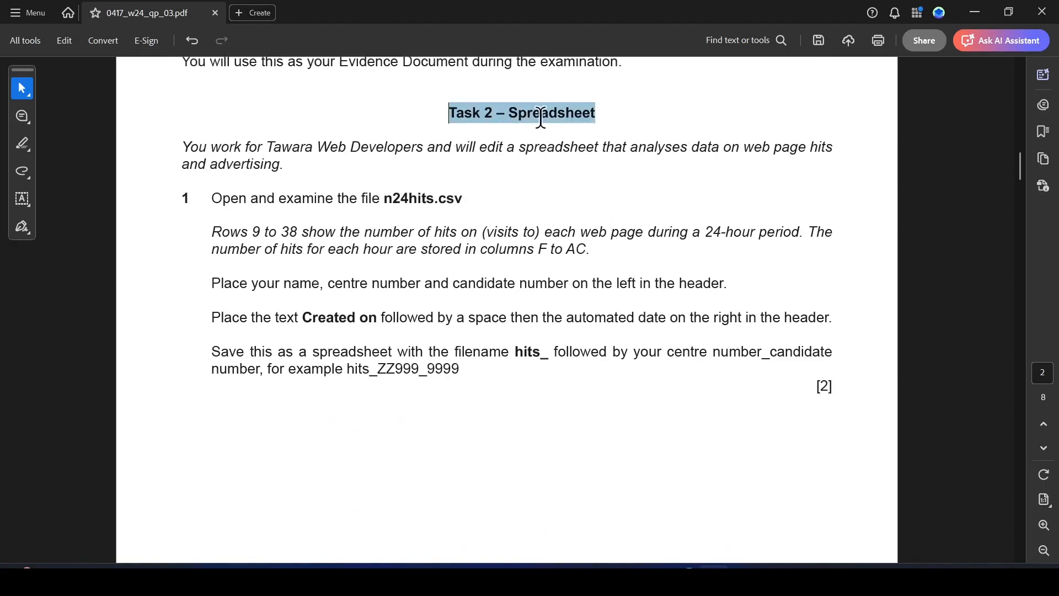
click(636, 140)
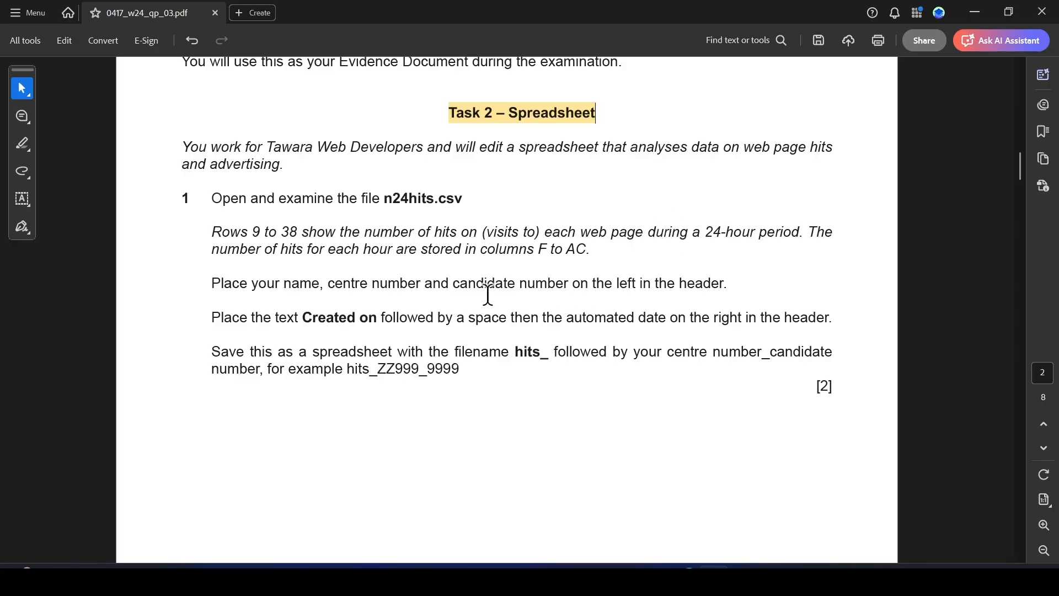
scroll(488, 295, down, 2)
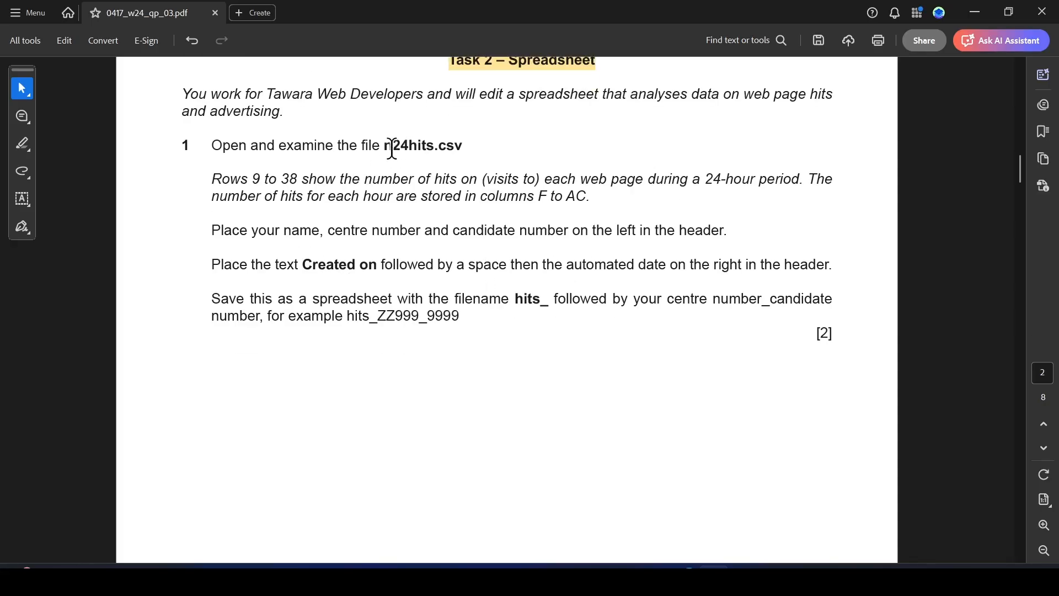
drag(384, 145, 463, 141)
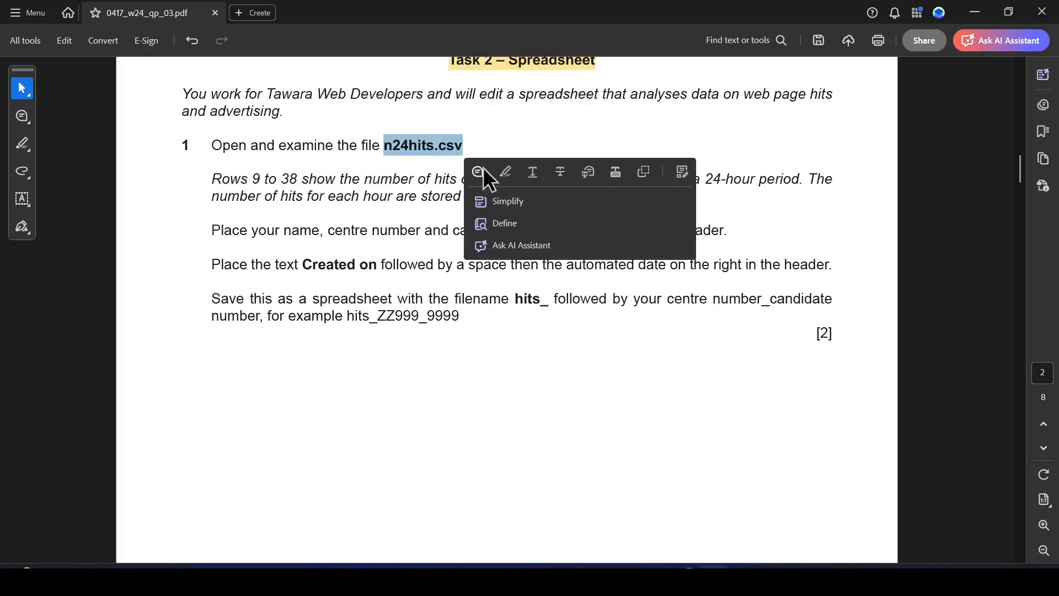
click(507, 172)
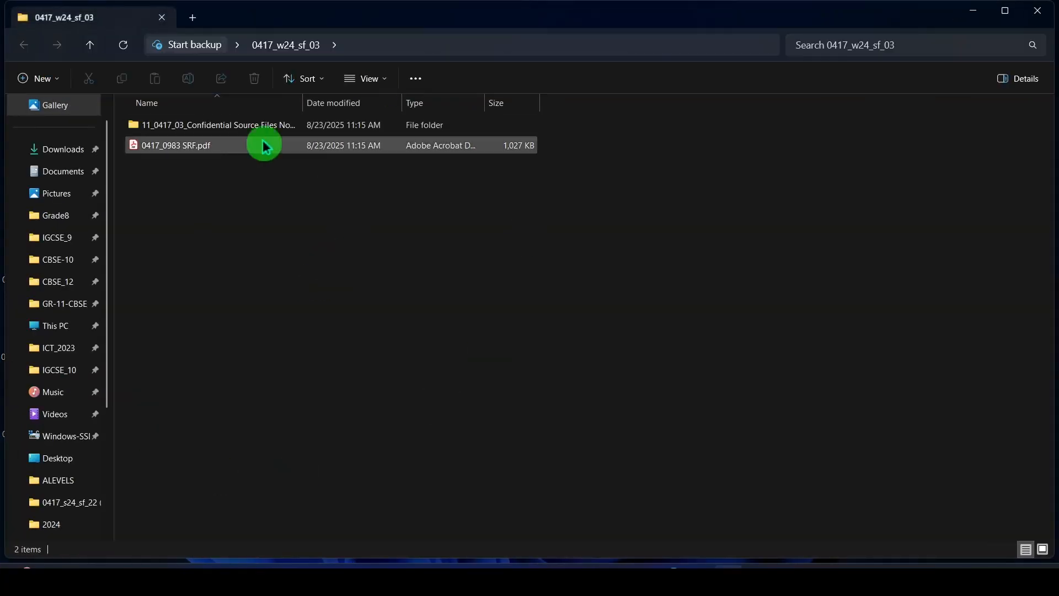
Open n24hits.csv from the 11_0417_03 Confidential Source Files November 2024 folder in Excel and dismiss the document recovery list.
double_click(231, 125)
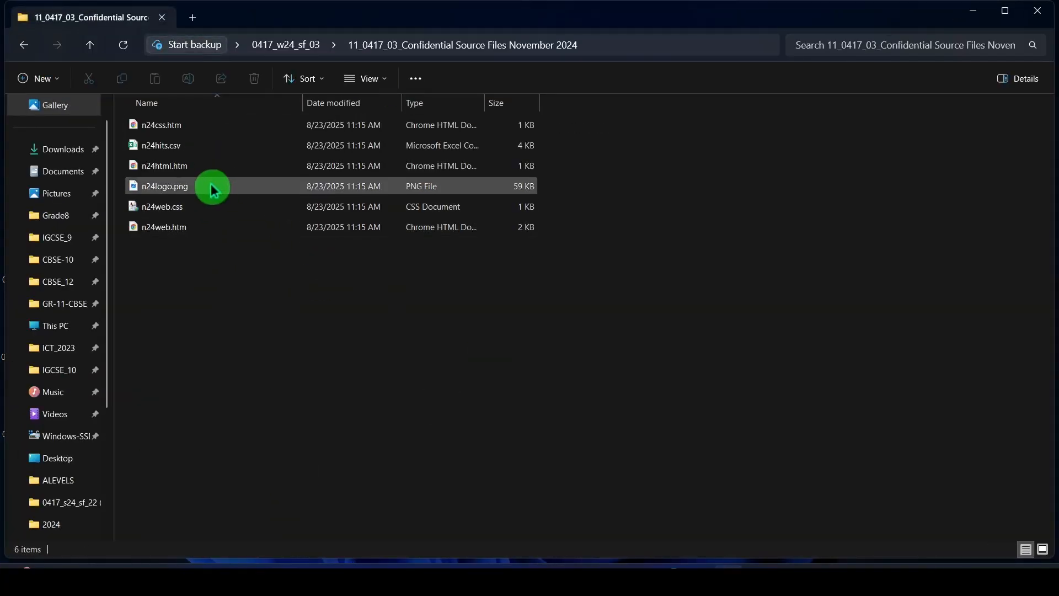
click(191, 151)
double_click(191, 151)
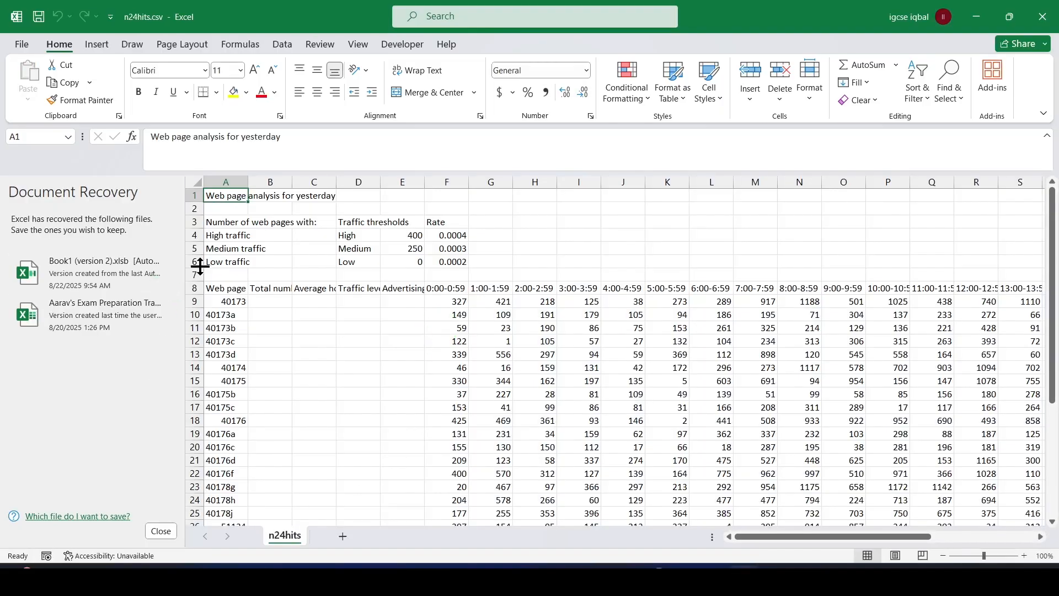
click(163, 531)
click(229, 201)
click(318, 226)
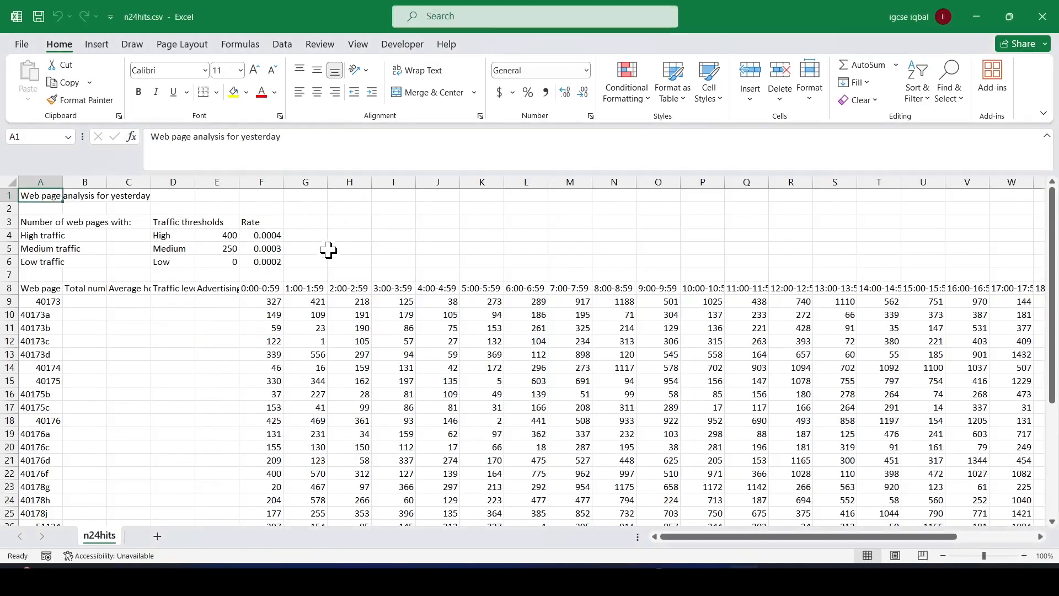
Auto-fit the widths of all columns in the n24hits worksheet to their contents.
click(8, 181)
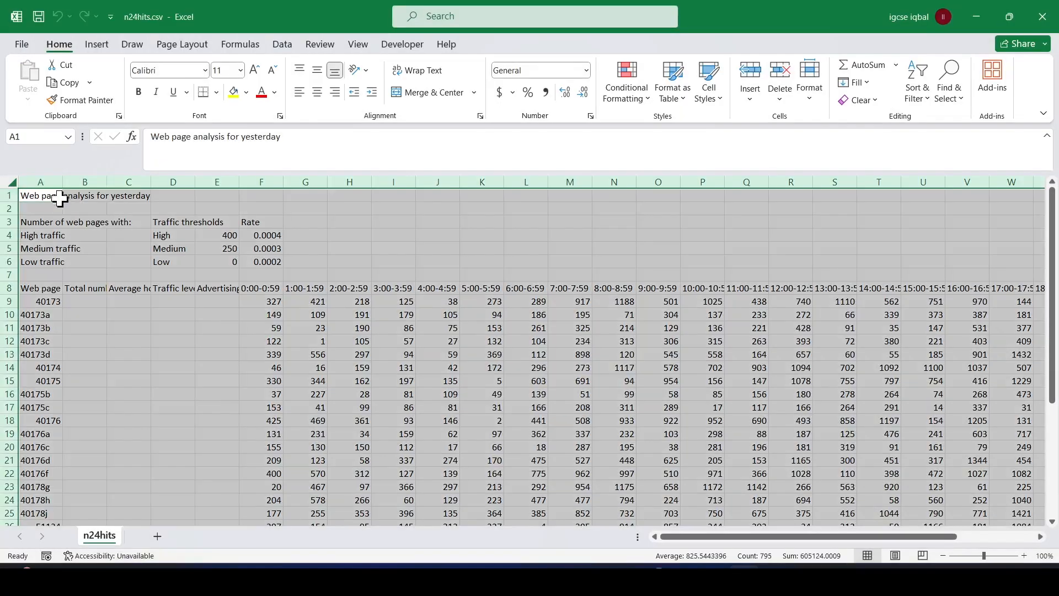
double_click(63, 182)
click(256, 351)
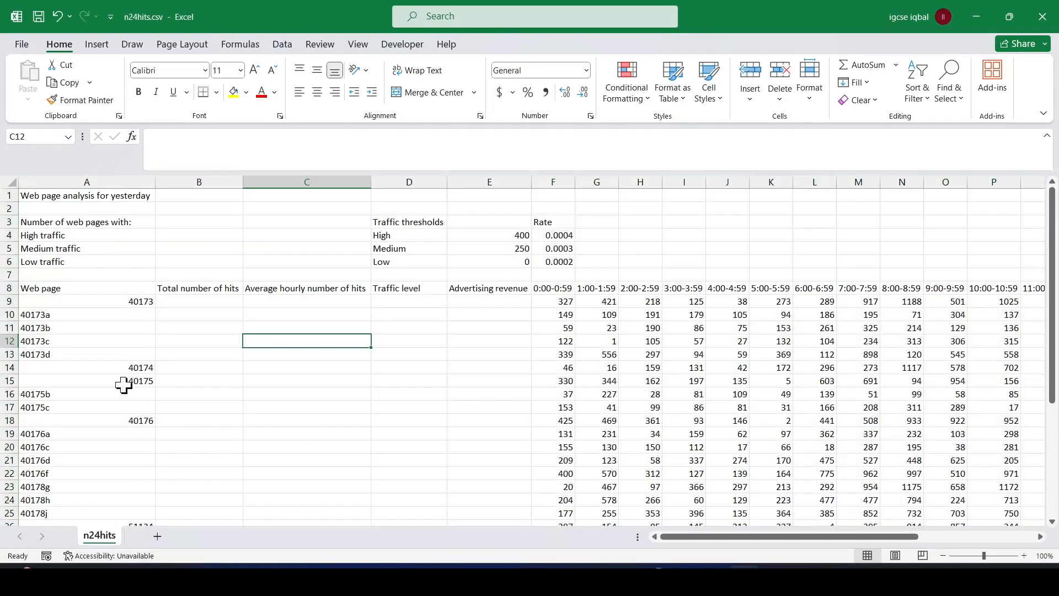
Left-align all the contents of column A, including the web page codes.
click(99, 182)
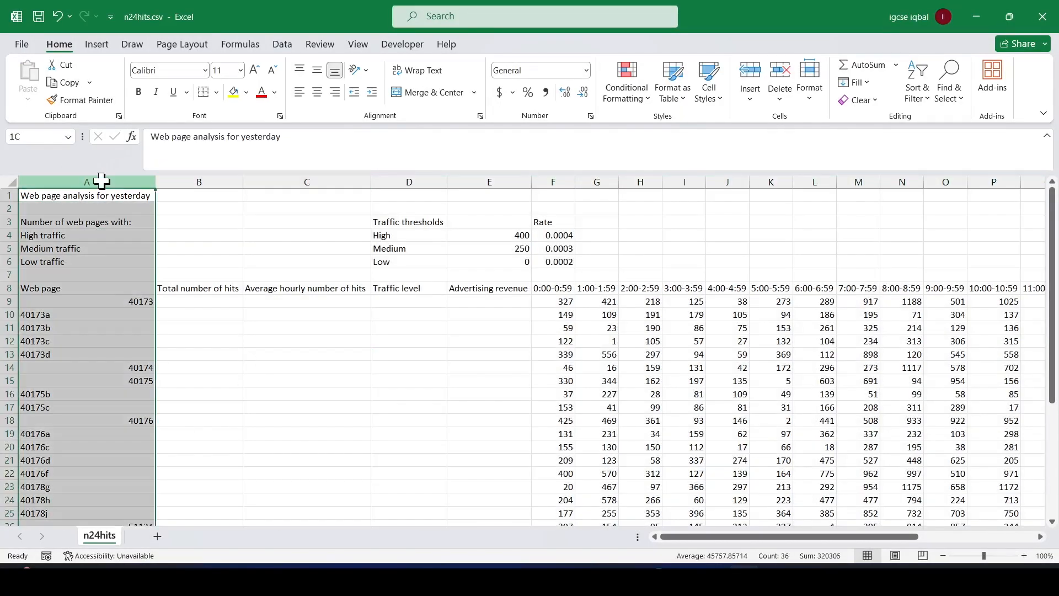
click(298, 93)
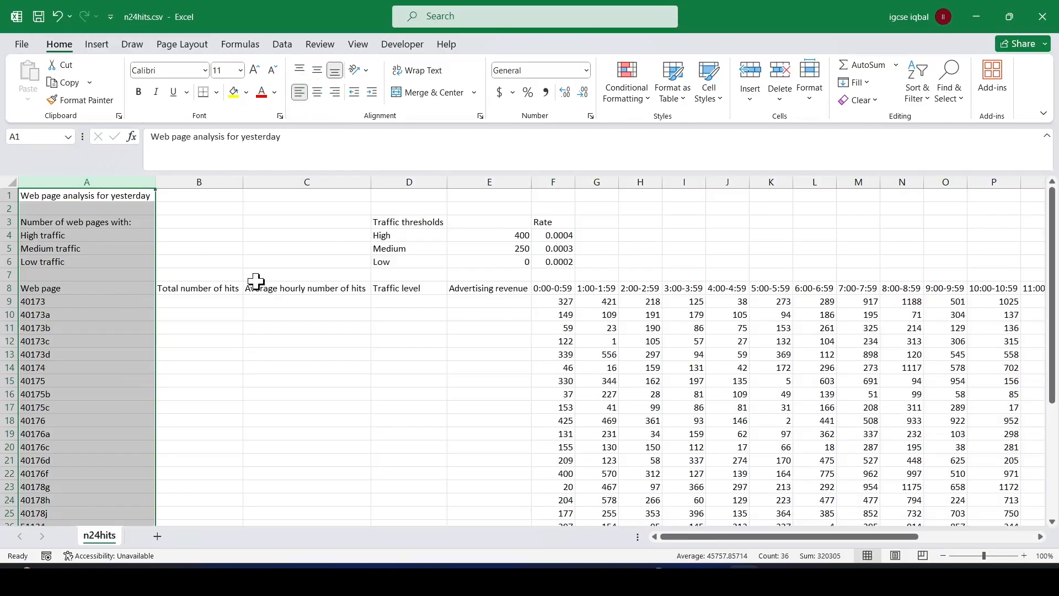
click(280, 302)
click(359, 381)
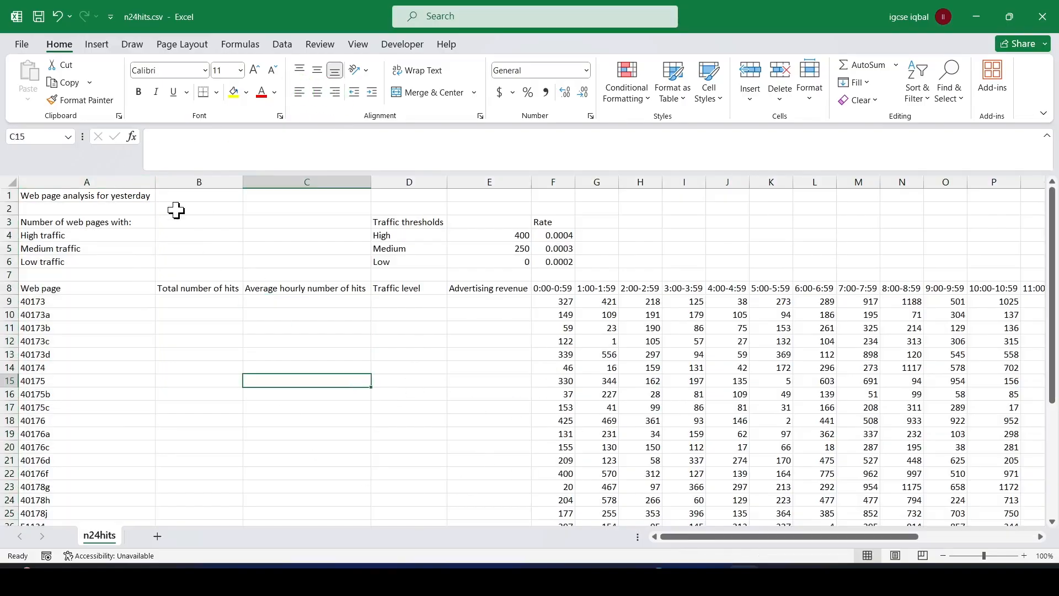
Switch to the exam paper PDF and highlight "9 to 38" and "to AC." in question 1's description of the data.
click(684, 560)
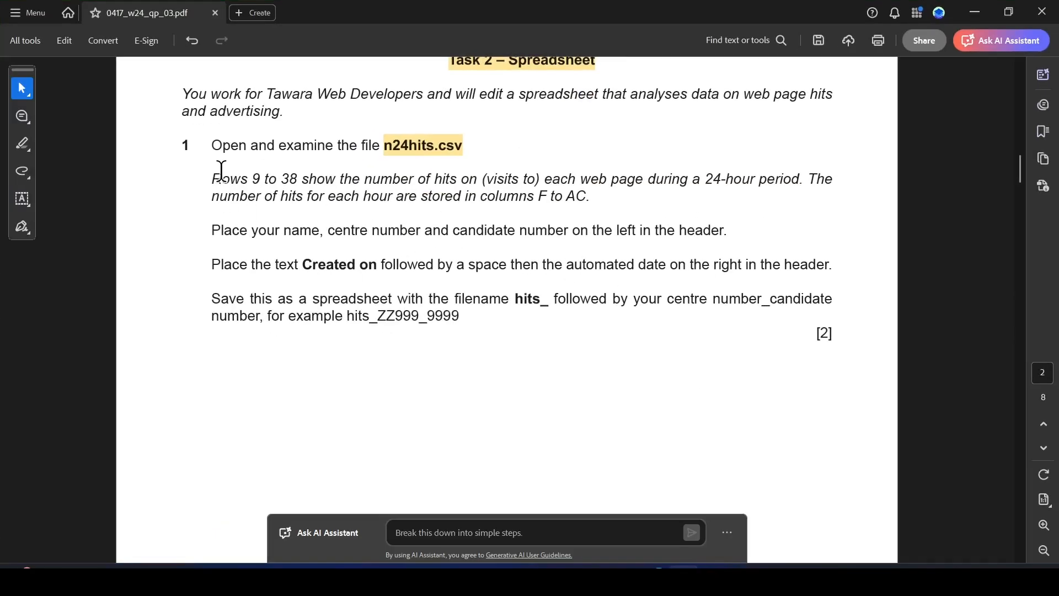
drag(252, 181, 298, 181)
click(336, 205)
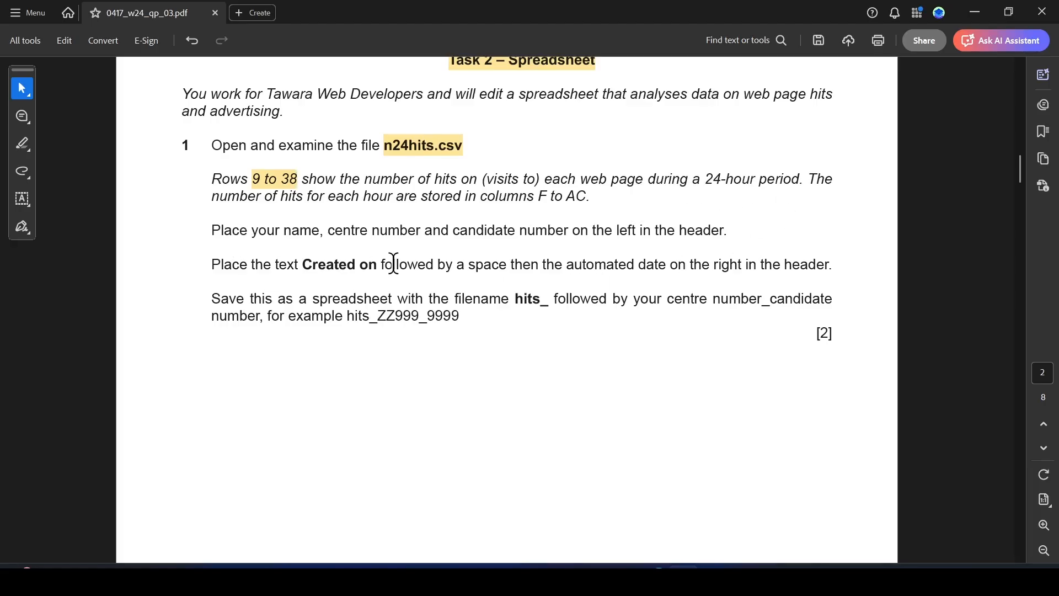
drag(546, 199, 588, 198)
click(624, 223)
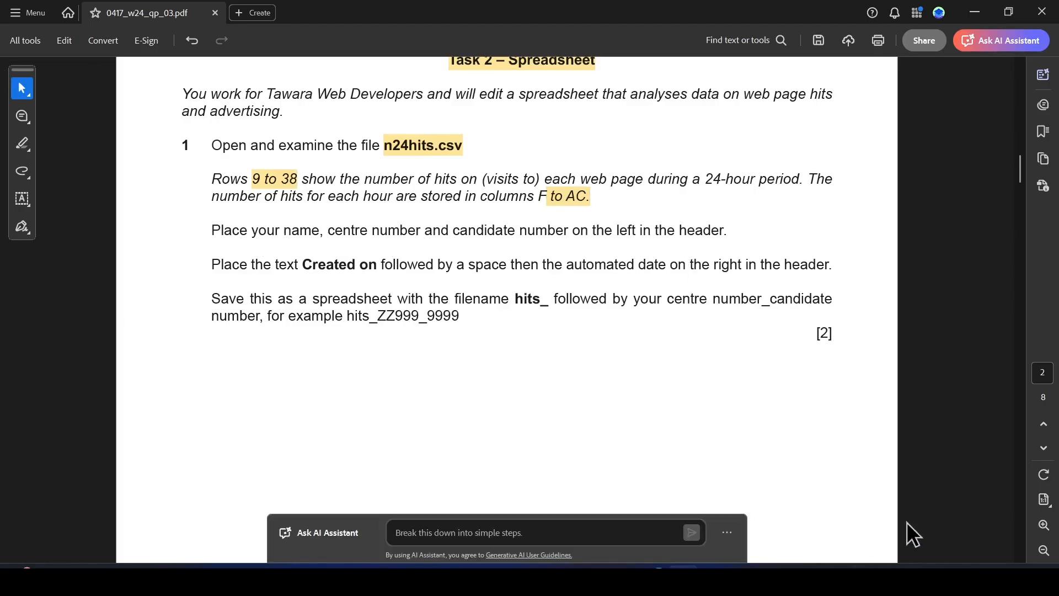
Switch to Excel, enter ABC_123_1234 in the right section of the page header, and return to the normal worksheet view.
click(744, 580)
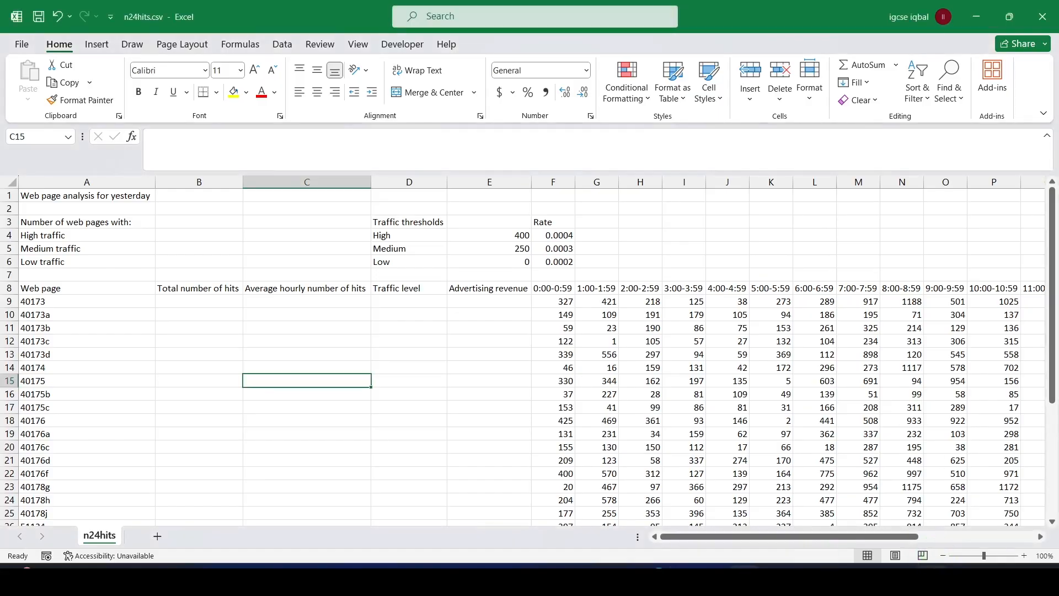
click(896, 555)
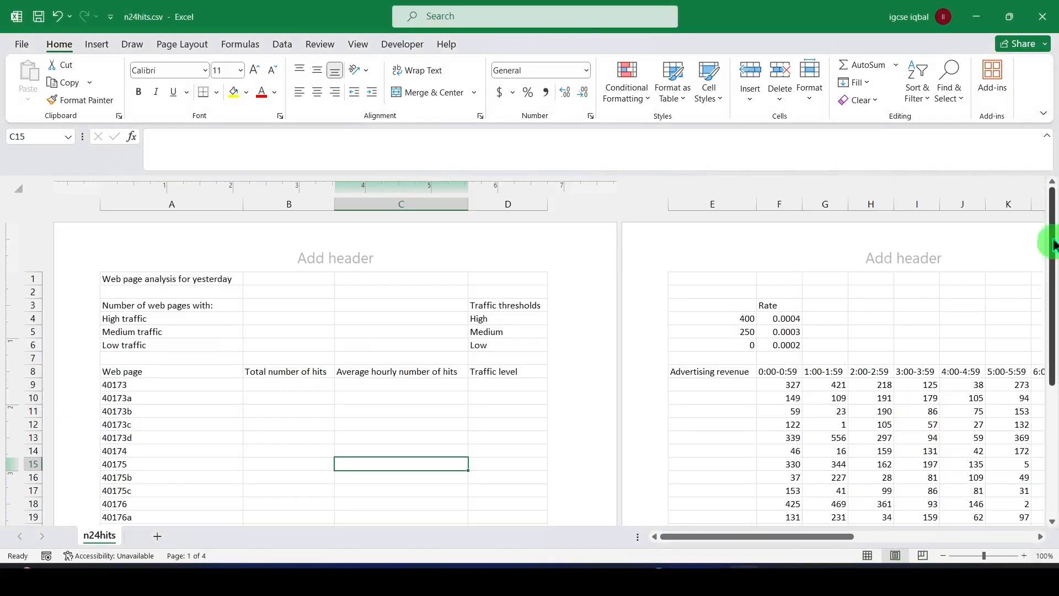
click(524, 251)
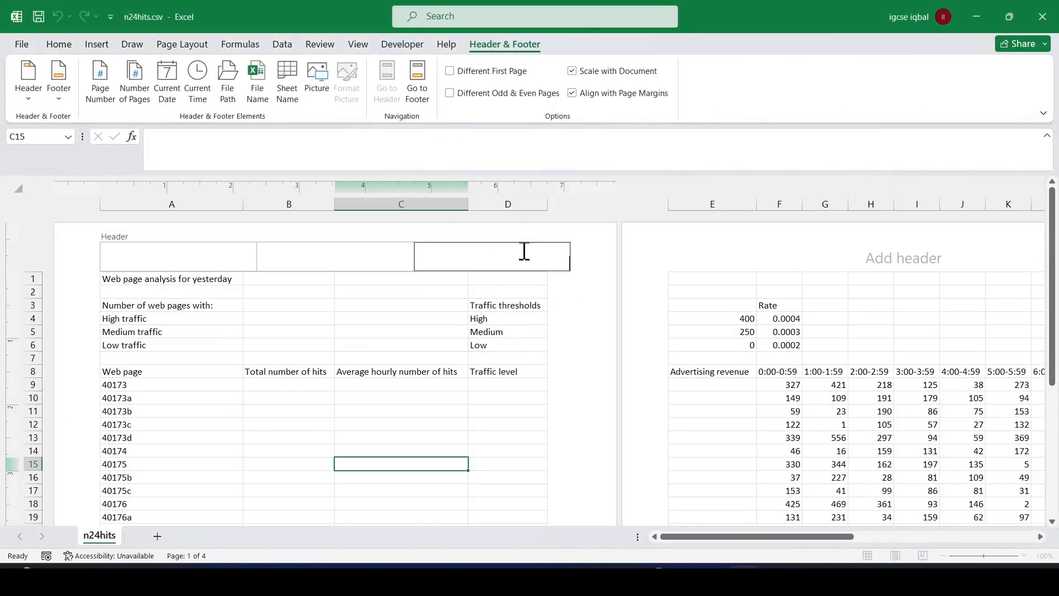
key(Caps_Lock)
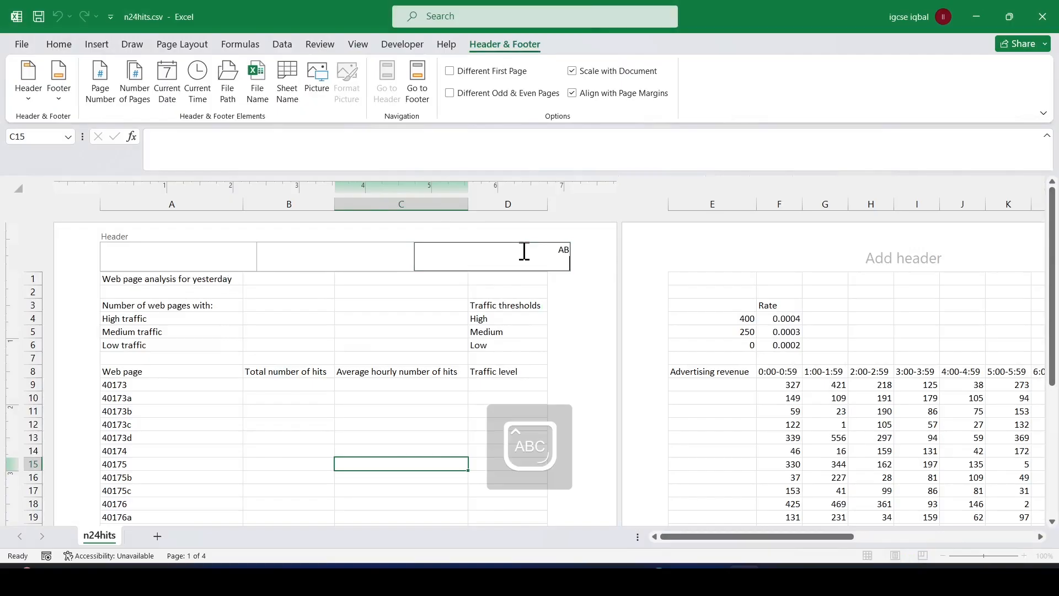
text(ABC_123)
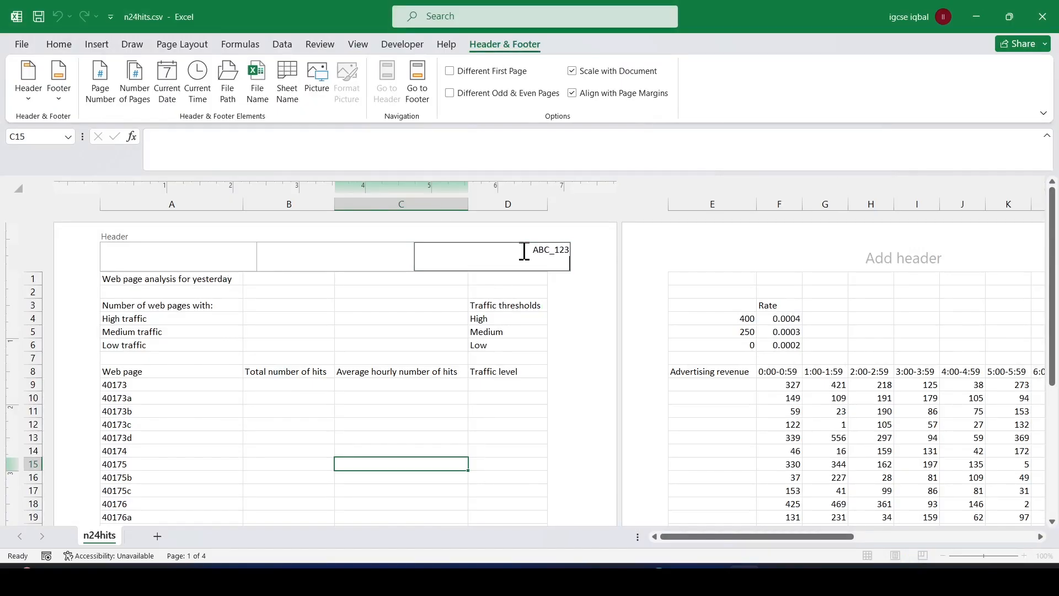
text(_1234)
click(390, 292)
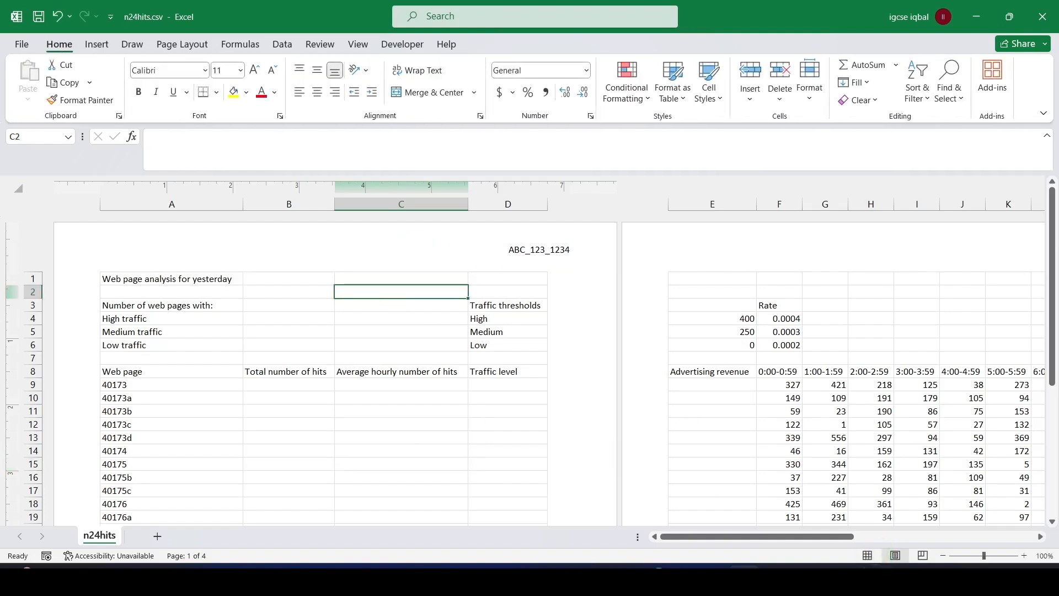
click(868, 556)
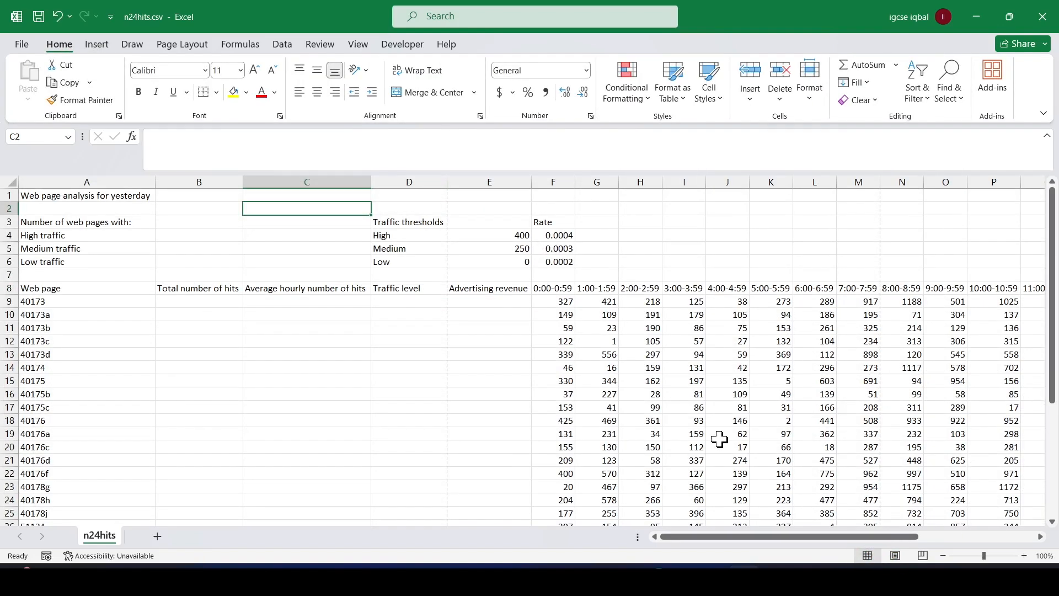
Switch to the exam paper PDF and check the hits_ filename instruction for saving the spreadsheet in question 1.
mouse_move(687, 569)
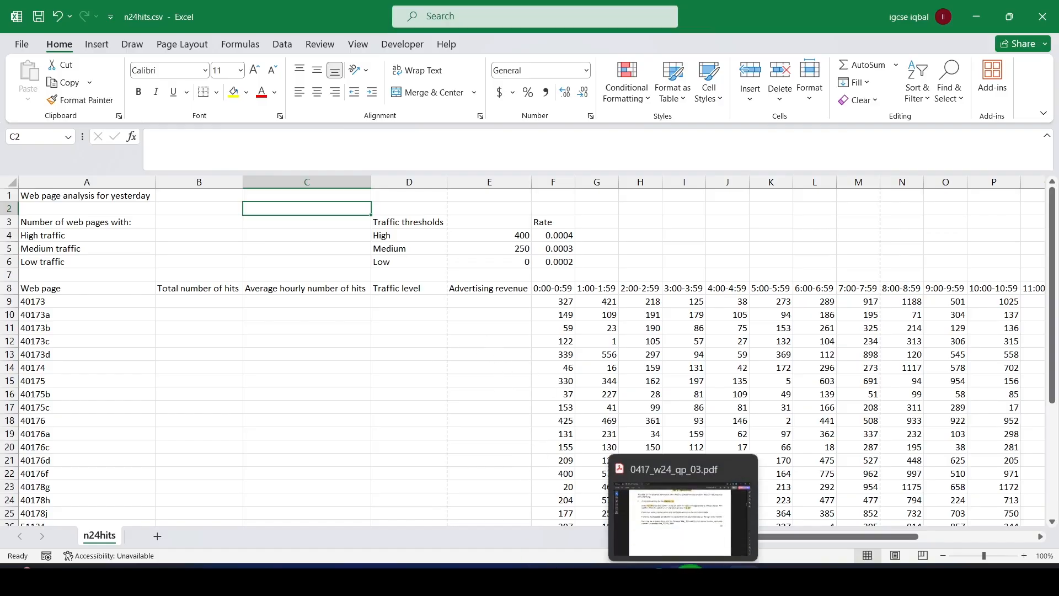
click(746, 522)
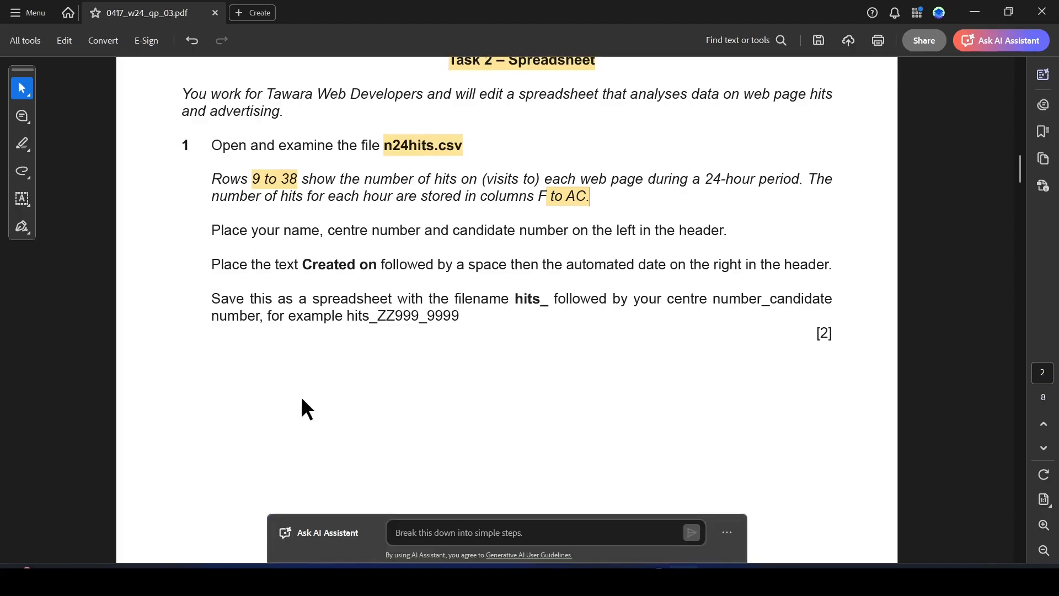
scroll(301, 396, down, 5)
scroll(301, 397, up, 3)
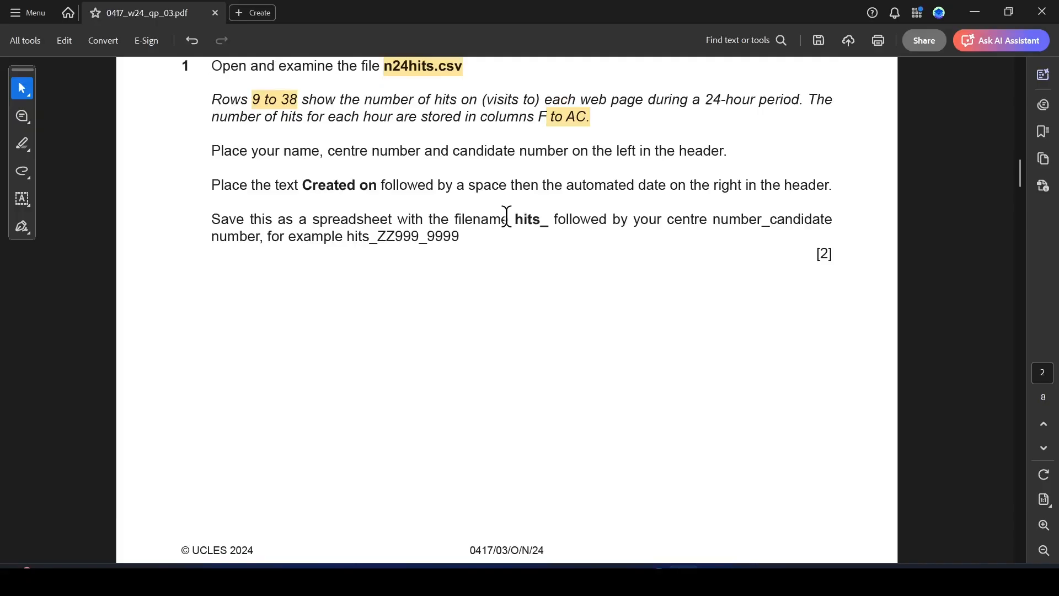
drag(512, 219, 550, 227)
click(485, 402)
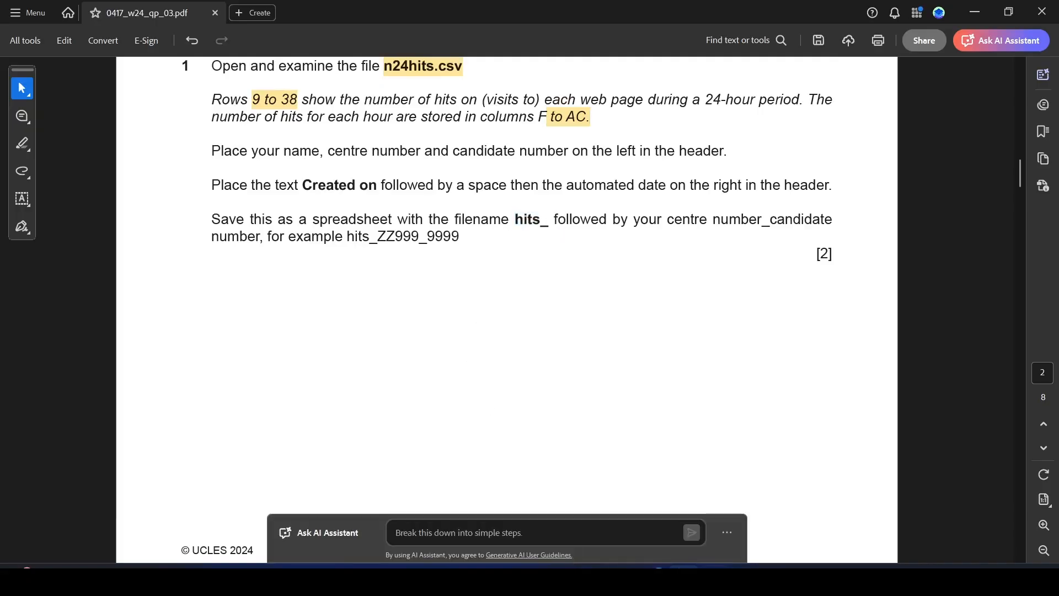
Switch to Excel and save the file as an Excel Workbook named hits_ABC_IN123_1234 in the 11_0417_03_Confidential Source Files November 2024 folder.
click(747, 574)
click(13, 42)
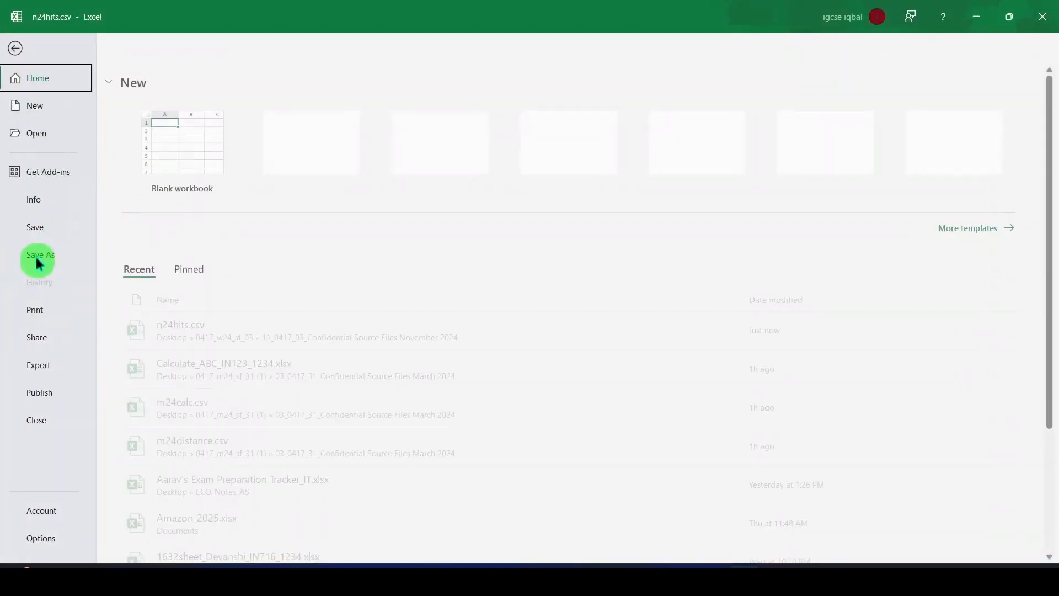
click(50, 254)
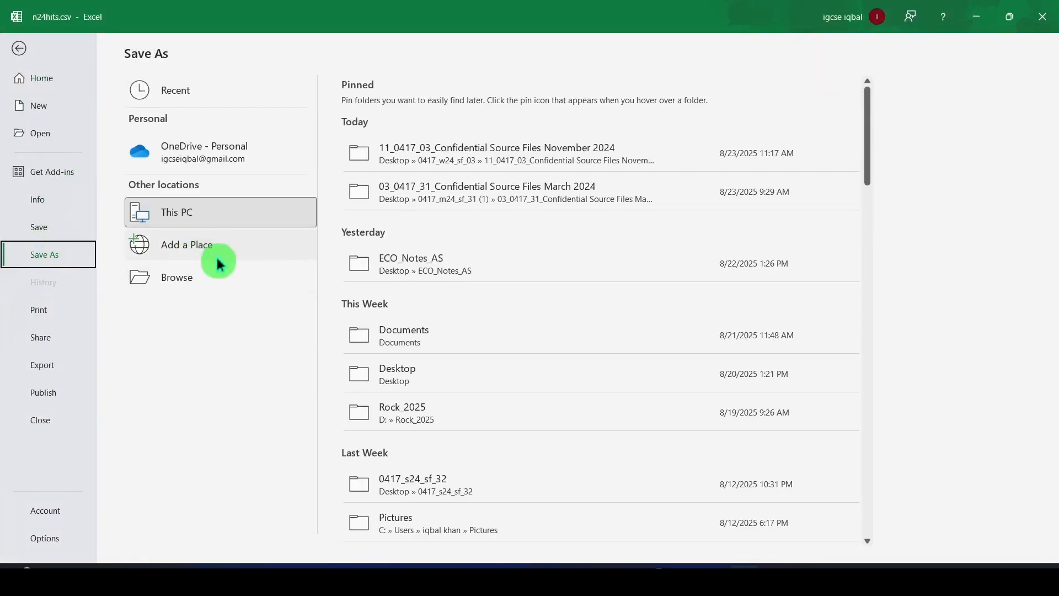
click(523, 152)
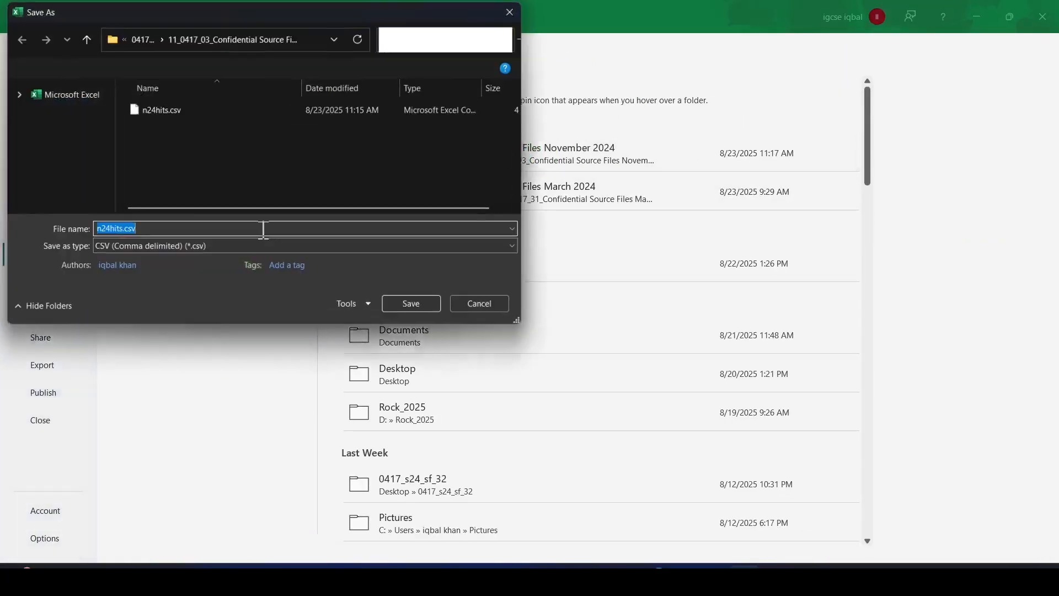
text(hits_ABC_IN123_1234)
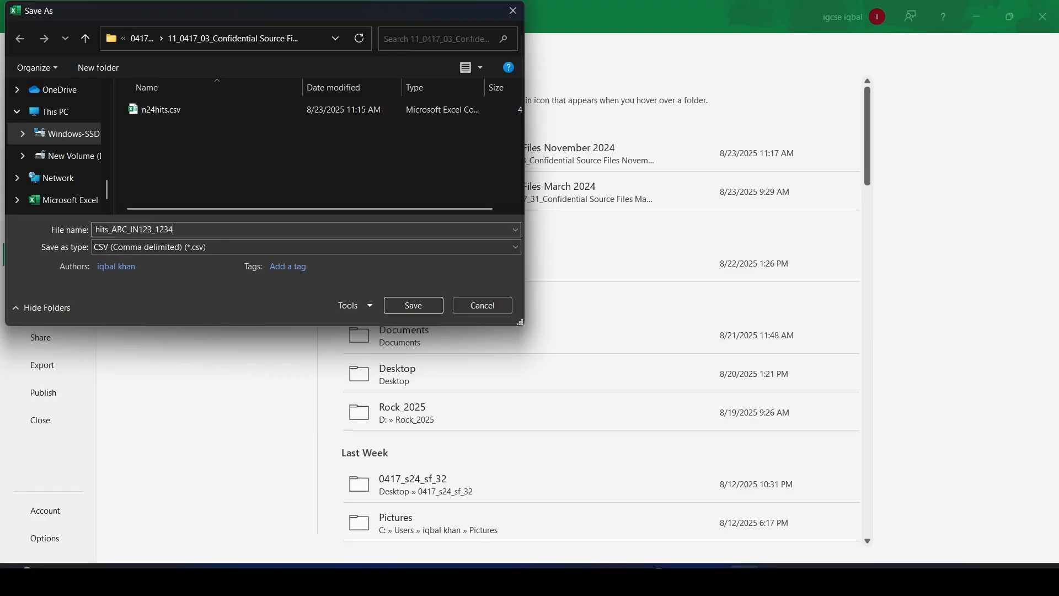
click(244, 249)
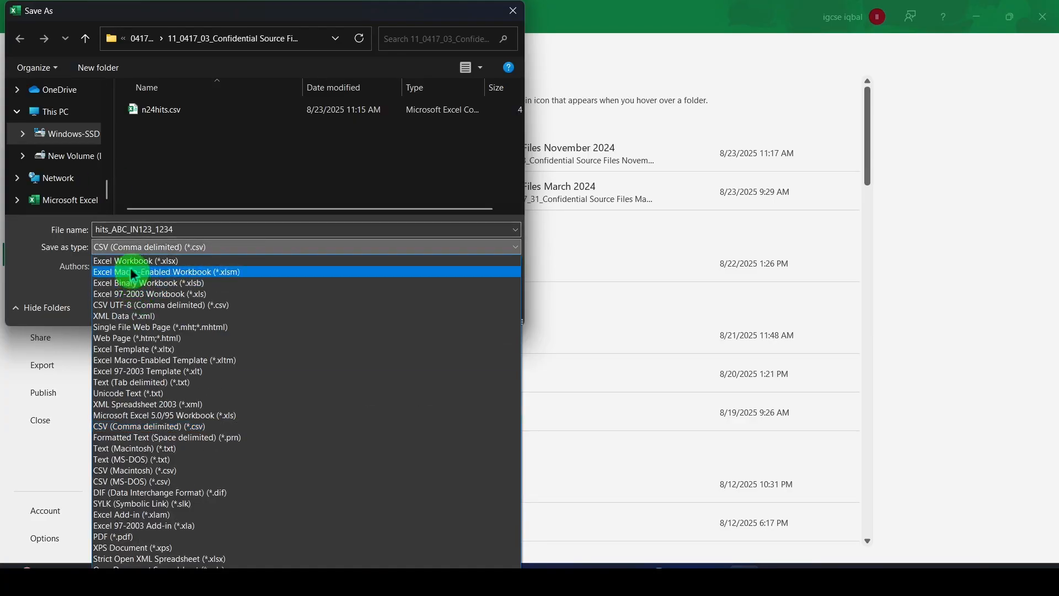
click(130, 261)
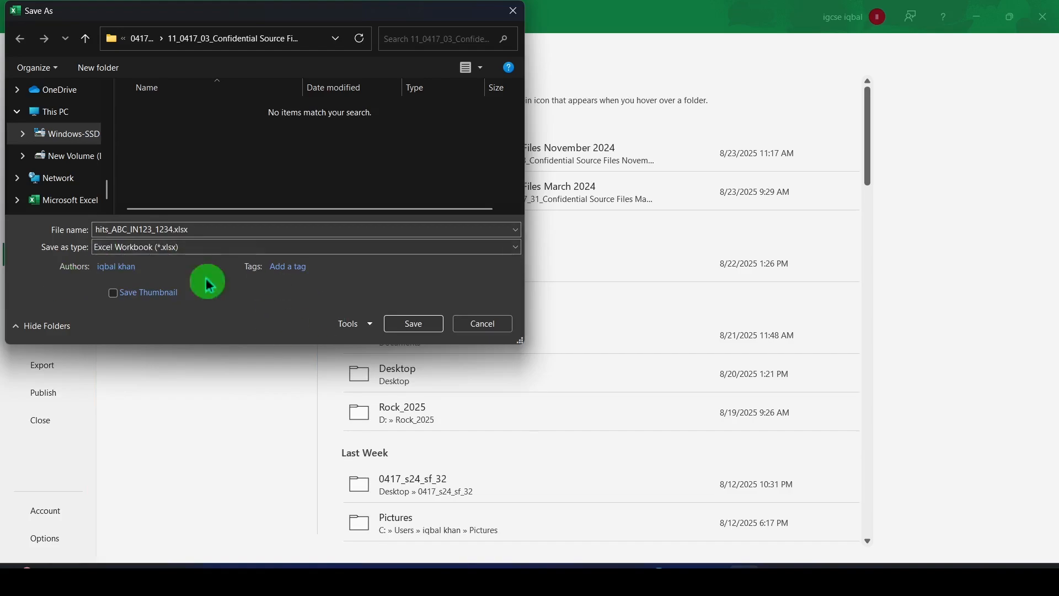
click(421, 323)
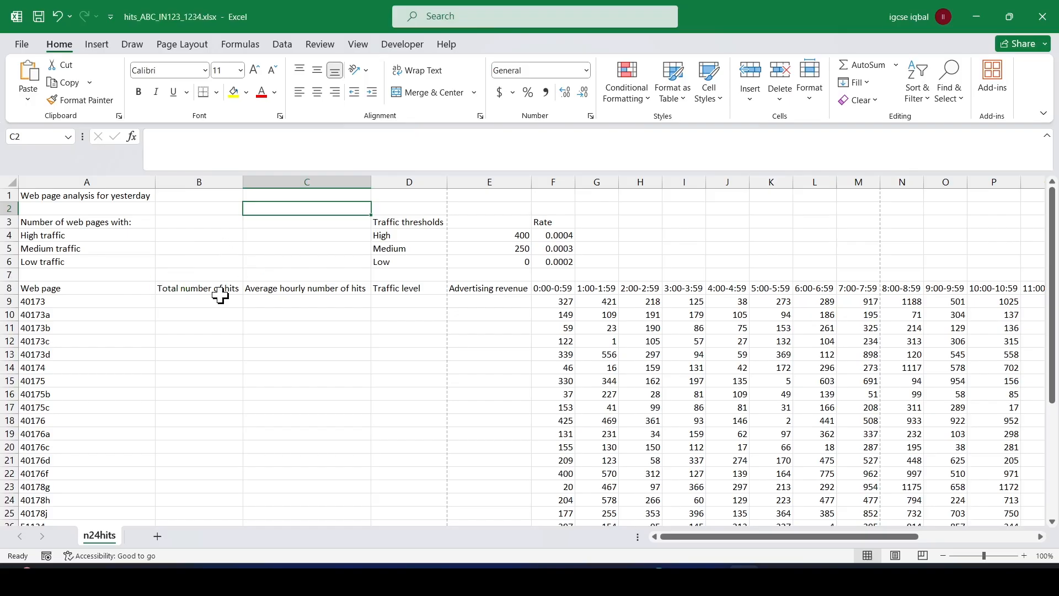
Switch to the exam paper PDF and highlight "9 to 38" in question 2's centre-alignment instruction.
click(682, 559)
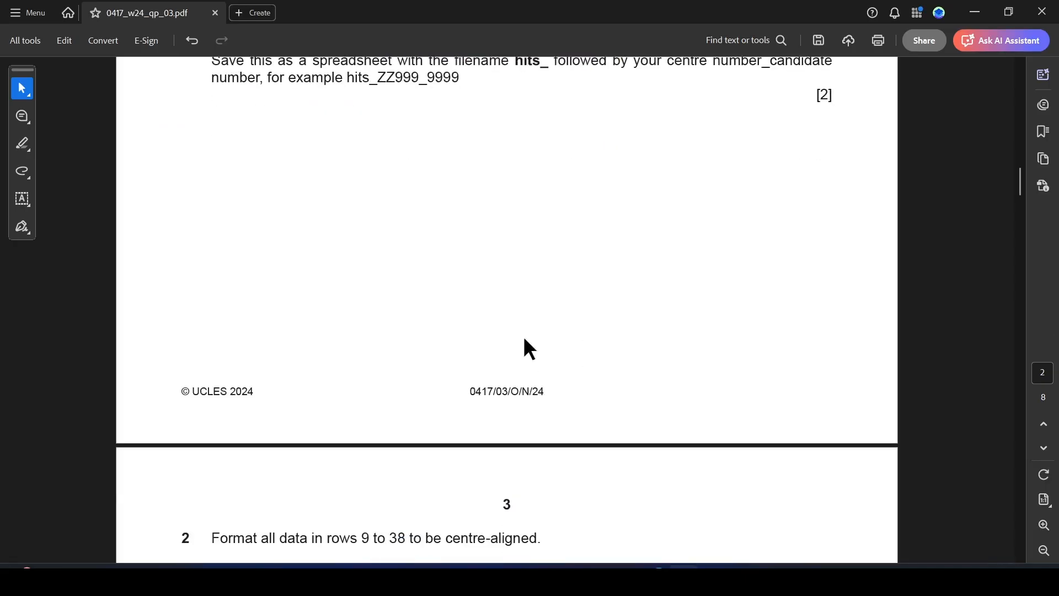
scroll(525, 339, down, 6)
scroll(474, 278, down, 1)
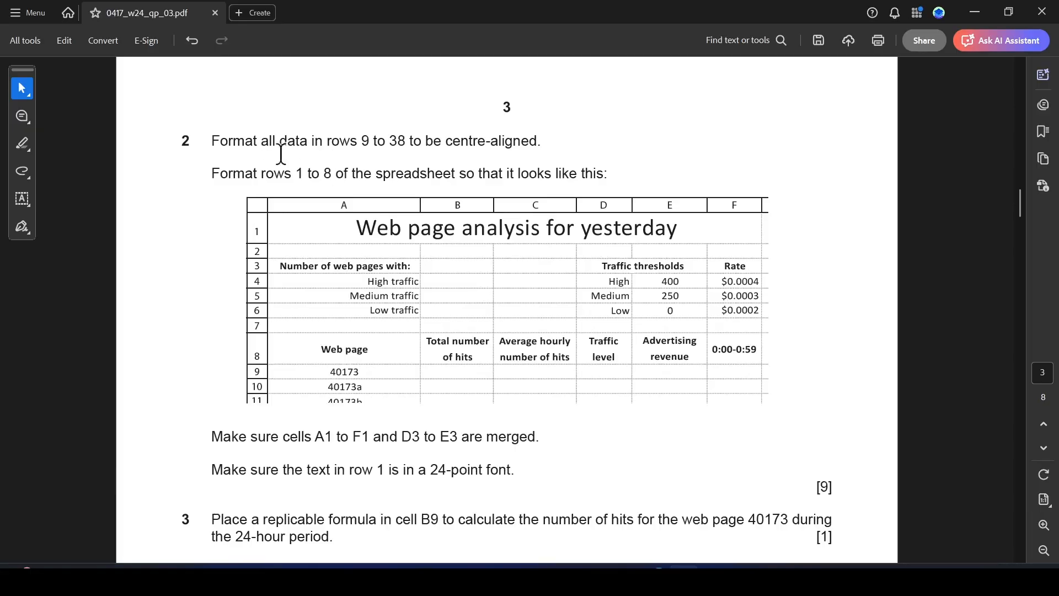
drag(359, 141, 406, 141)
click(440, 160)
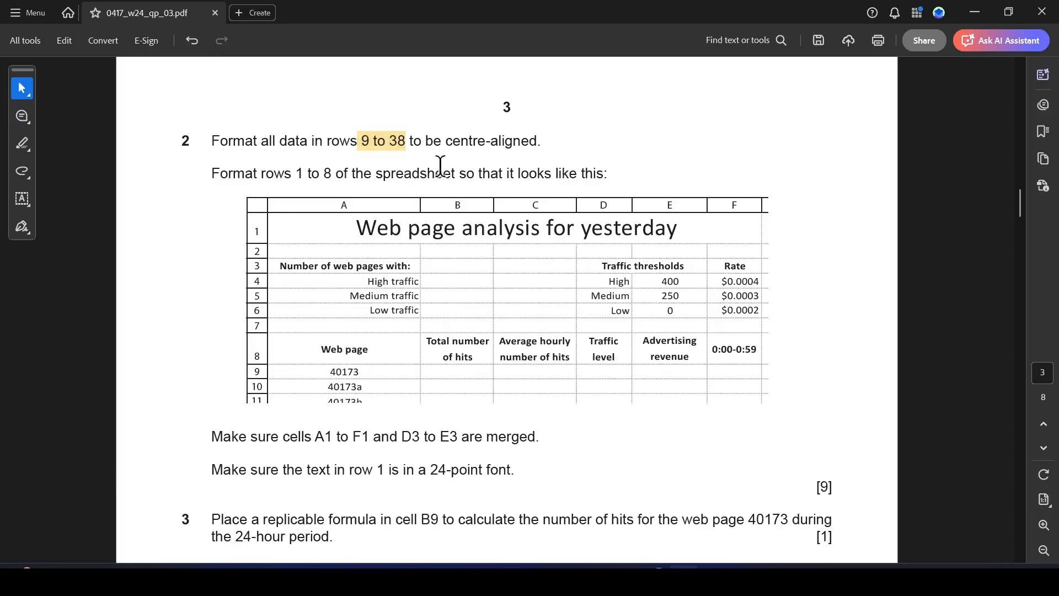
Switch to Excel and centre-align the web page codes in cells A9 to A38.
mouse_move(748, 574)
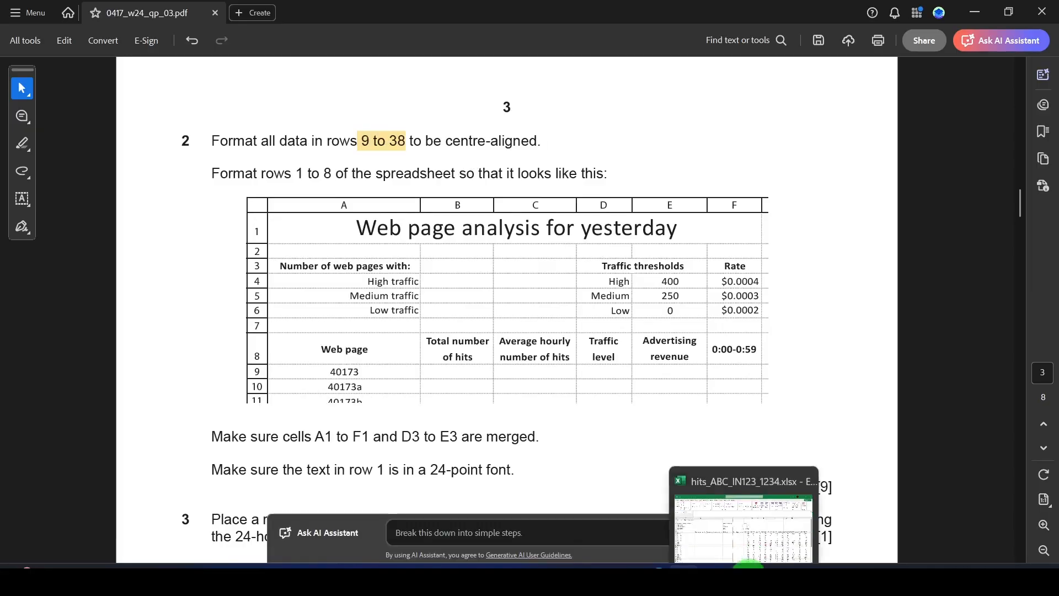
click(730, 513)
click(270, 314)
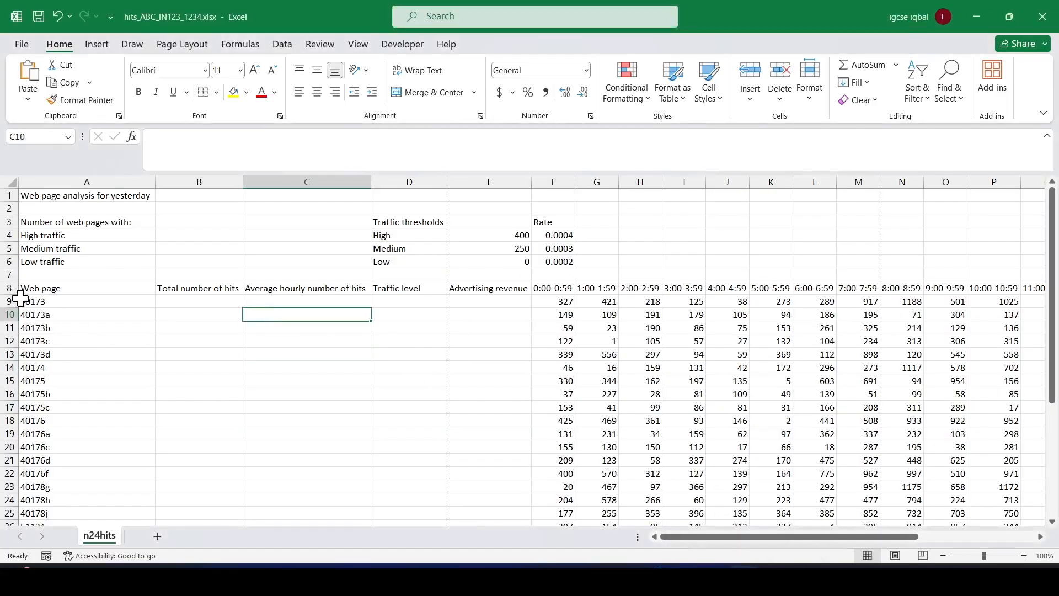
drag(22, 298, 83, 497)
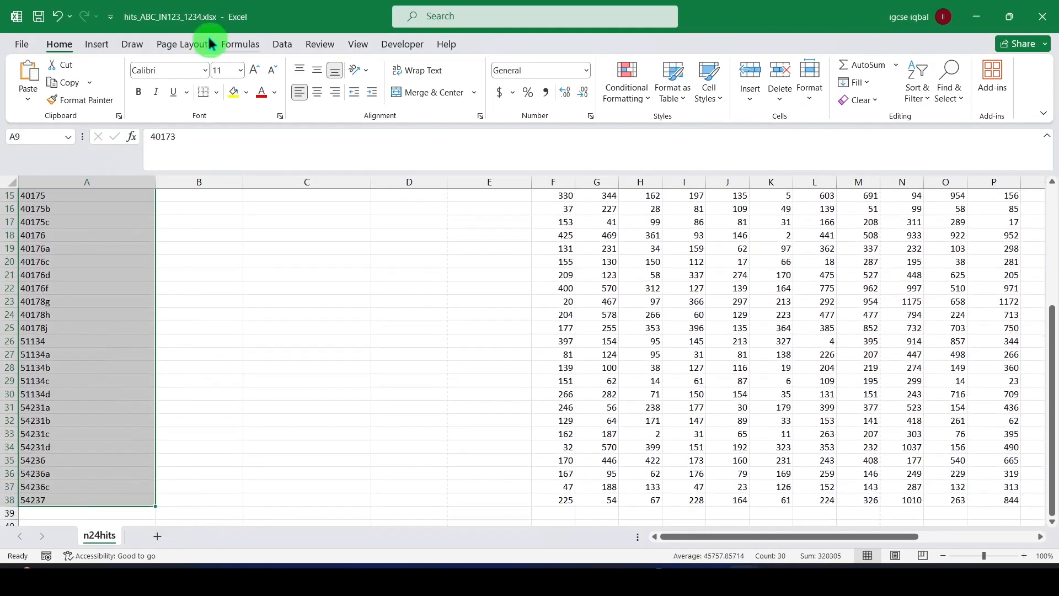
click(317, 92)
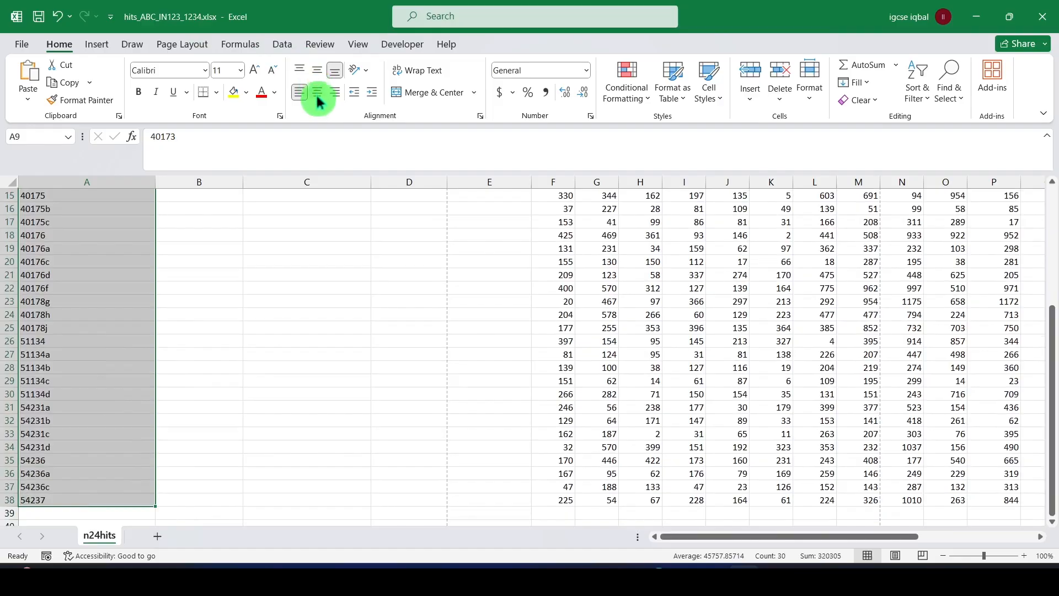
click(229, 379)
Switch to the exam paper PDF and highlight "1 to 8" in question 2's row formatting instruction.
key(alt+Tab)
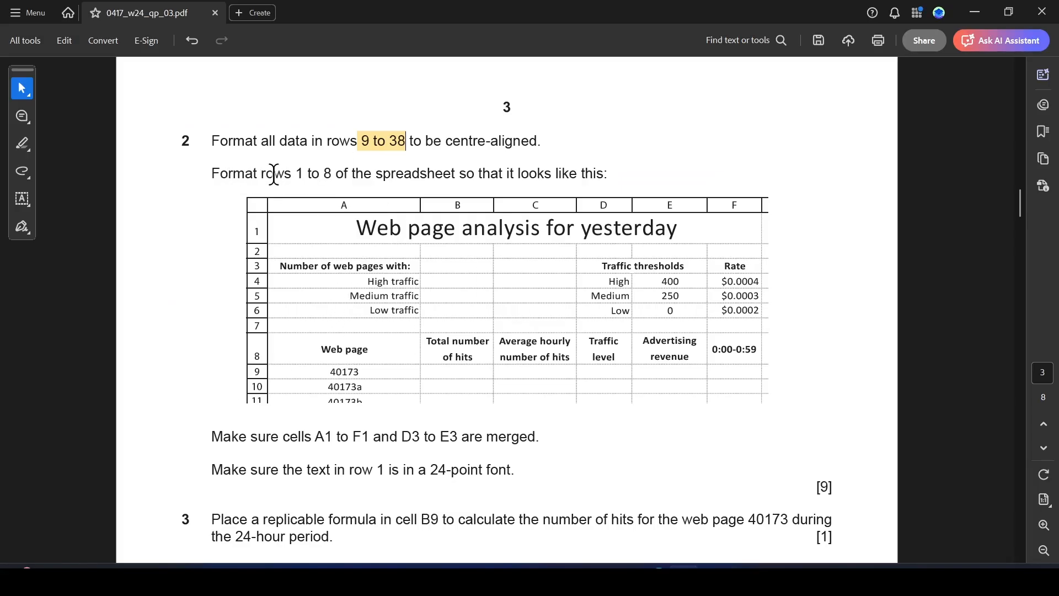
drag(295, 171, 333, 168)
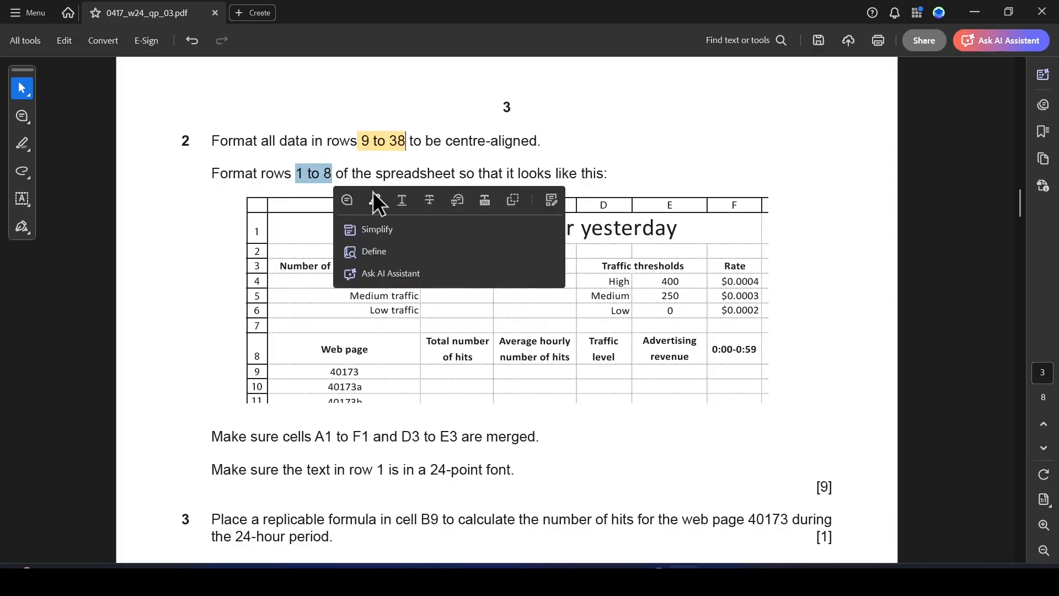
click(374, 202)
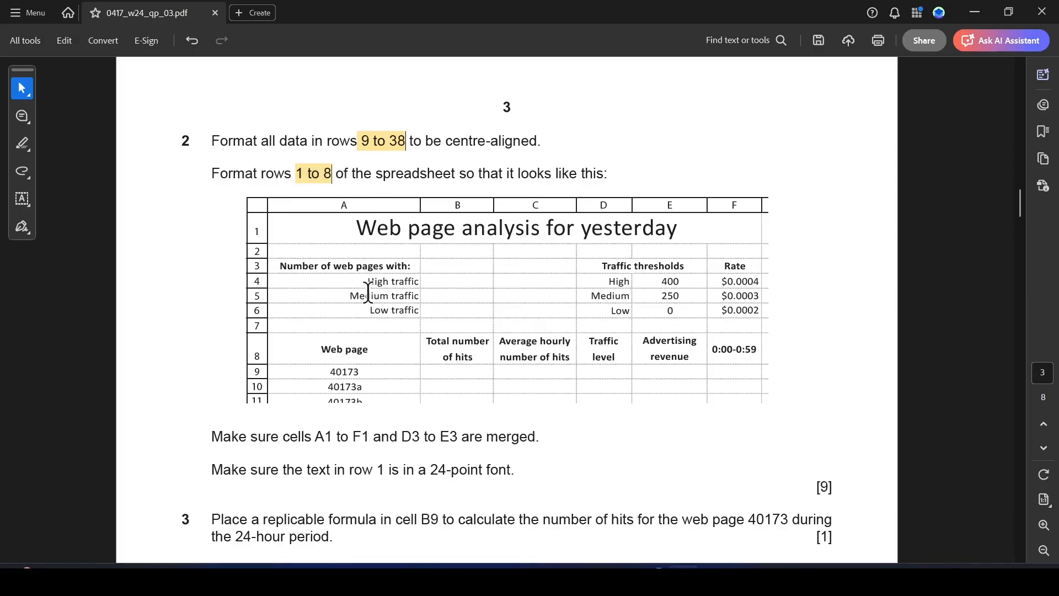
Switch to Excel, right-align the traffic labels in cells A4 to A6, and compare them with the exam paper's sample.
key(alt+Tab)
drag(92, 234, 91, 261)
click(336, 93)
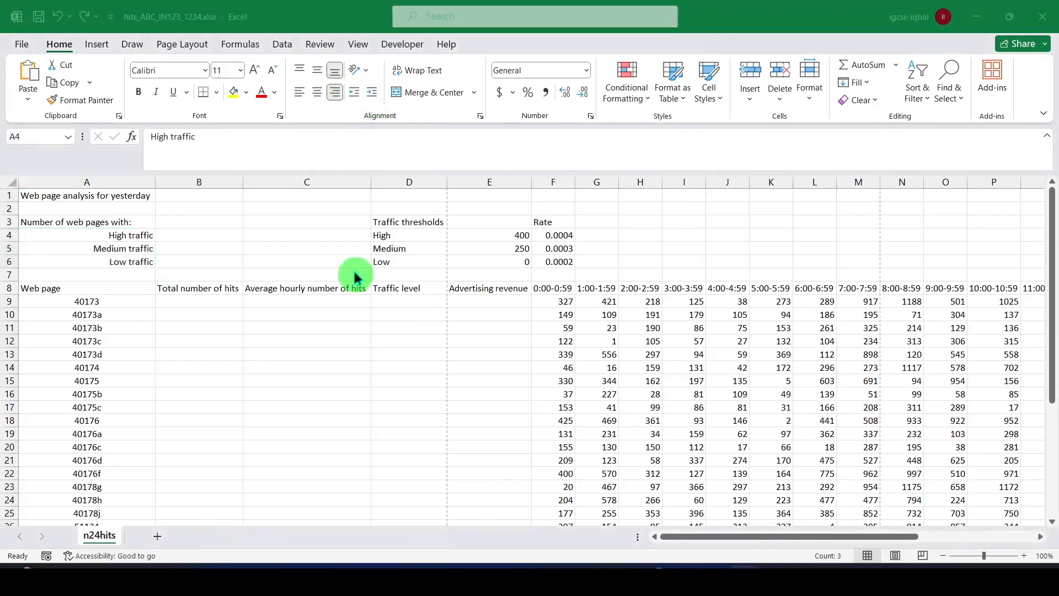
key(alt+Tab)
Bold the "Number of web pages with:" heading in cell A3, following the sample in the exam paper PDF.
key(alt+Tab)
click(128, 221)
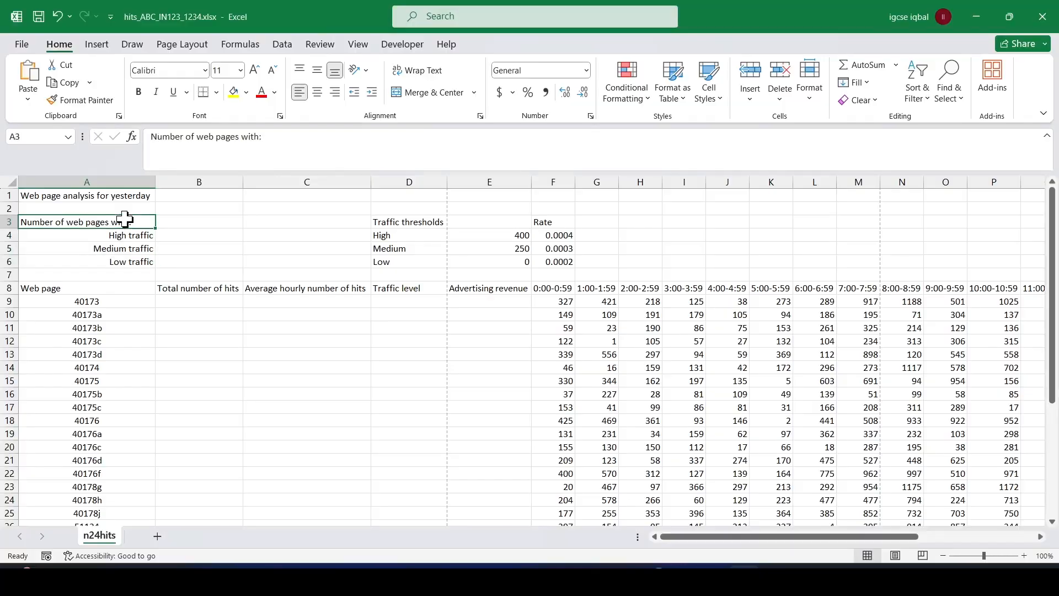
Check the title layout in the exam paper PDF, and merge and centre cells A1 to F1 in Excel.
key(alt+Tab)
key(alt+Tab)
key(ctrl+b)
click(279, 227)
key(alt+Tab)
key(alt+Tab)
key(alt+Tab)
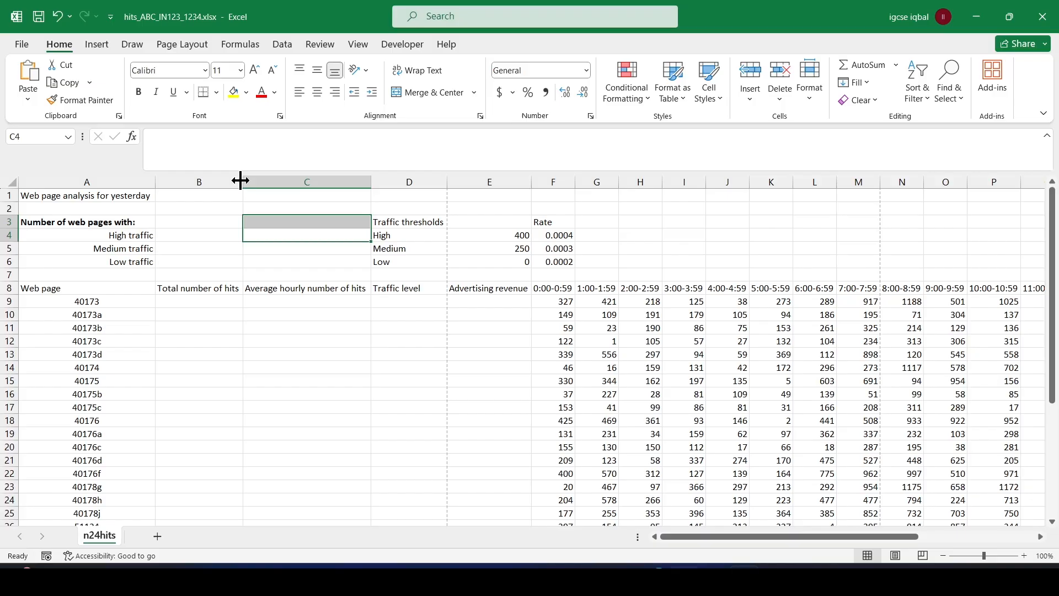
drag(78, 196, 540, 197)
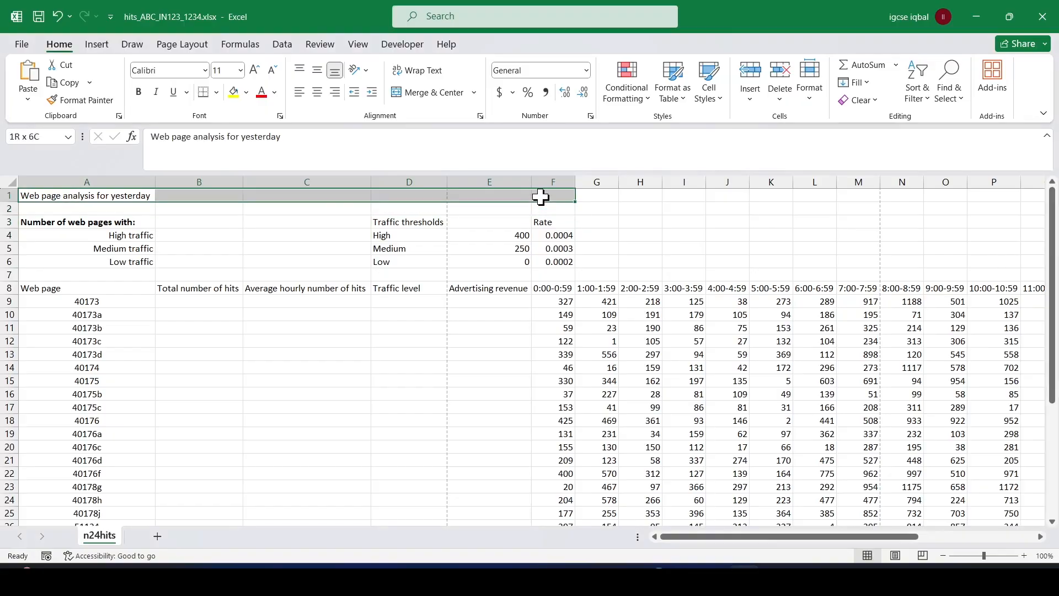
key(alt+Tab)
key(alt+Tab)
key(alt+Tab)
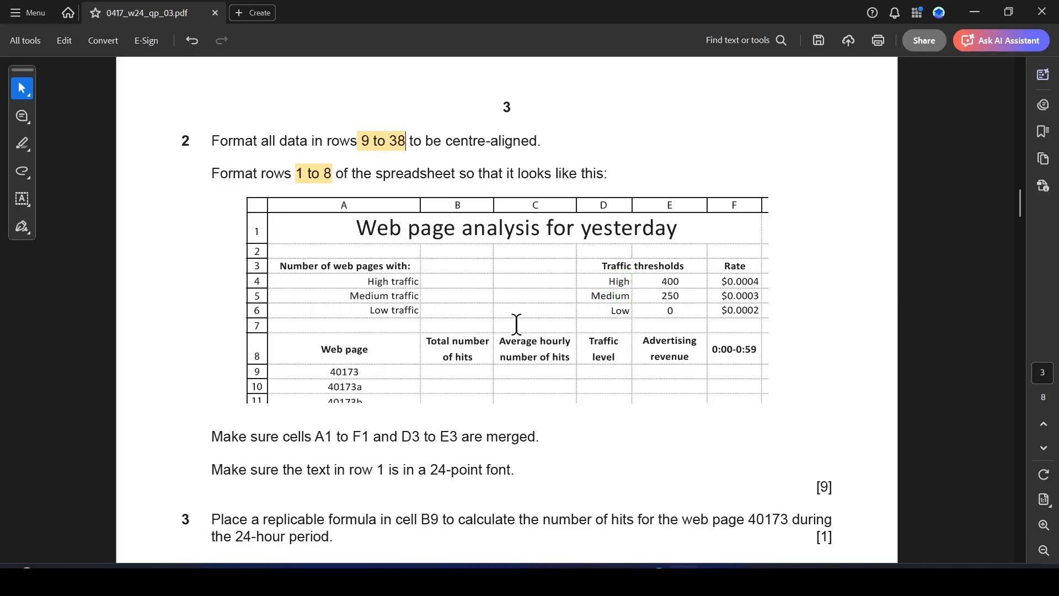
Make the merged "Web page analysis for yesterday" title bold and increase its font size to 24.
key(alt+Tab)
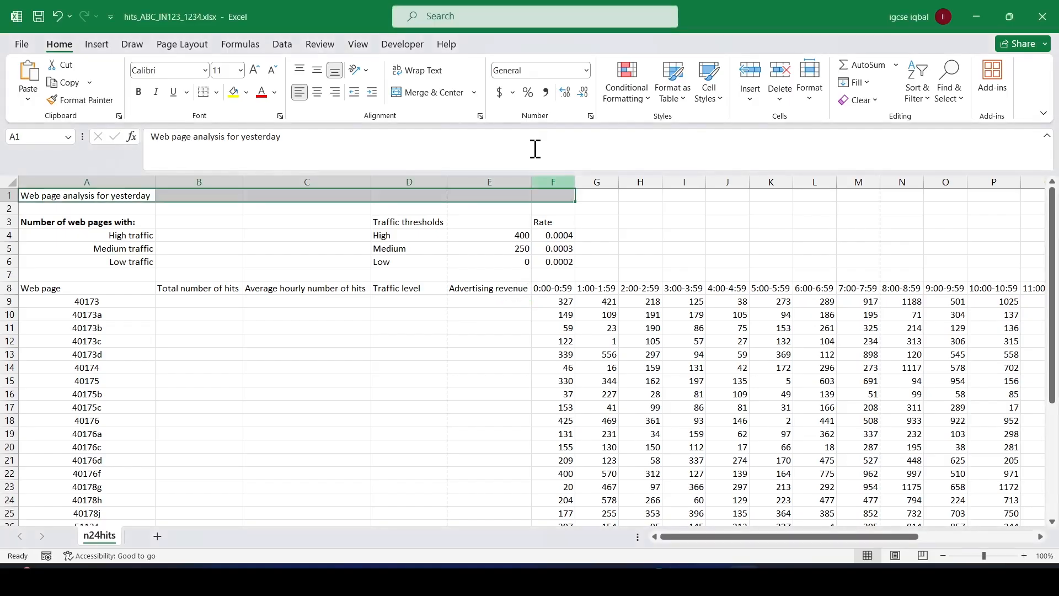
click(440, 94)
key(alt+Tab)
key(alt+Tab)
key(ctrl+b)
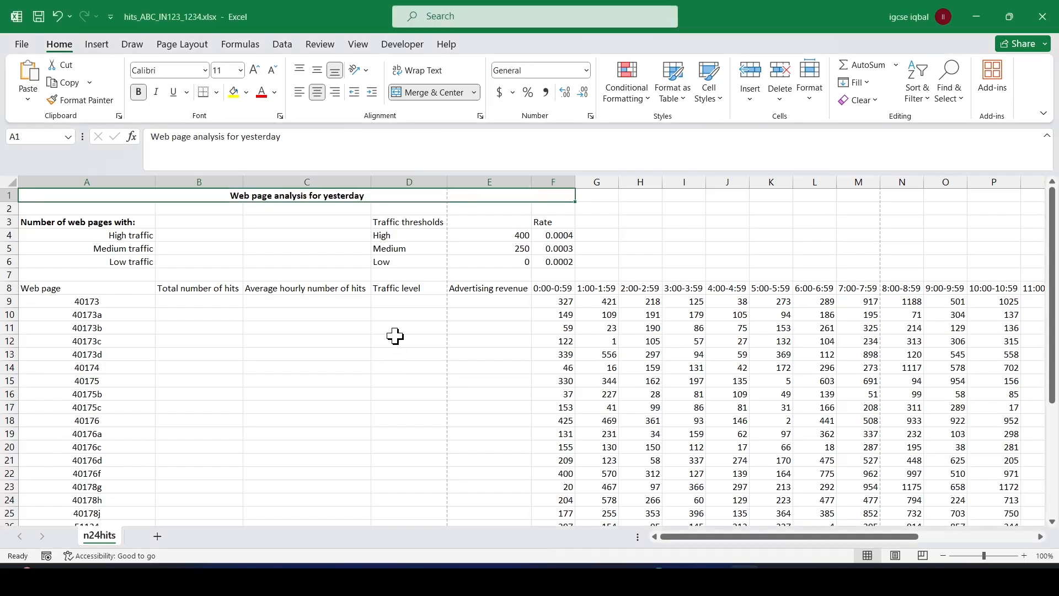
click(255, 70)
click(255, 70)
click(255, 70)
click(255, 70)
click(255, 70)
click(255, 71)
click(255, 70)
click(256, 276)
Check question 2's row 1 font requirement in the exam paper PDF and remove the bold from the title in Excel.
key(alt+Tab)
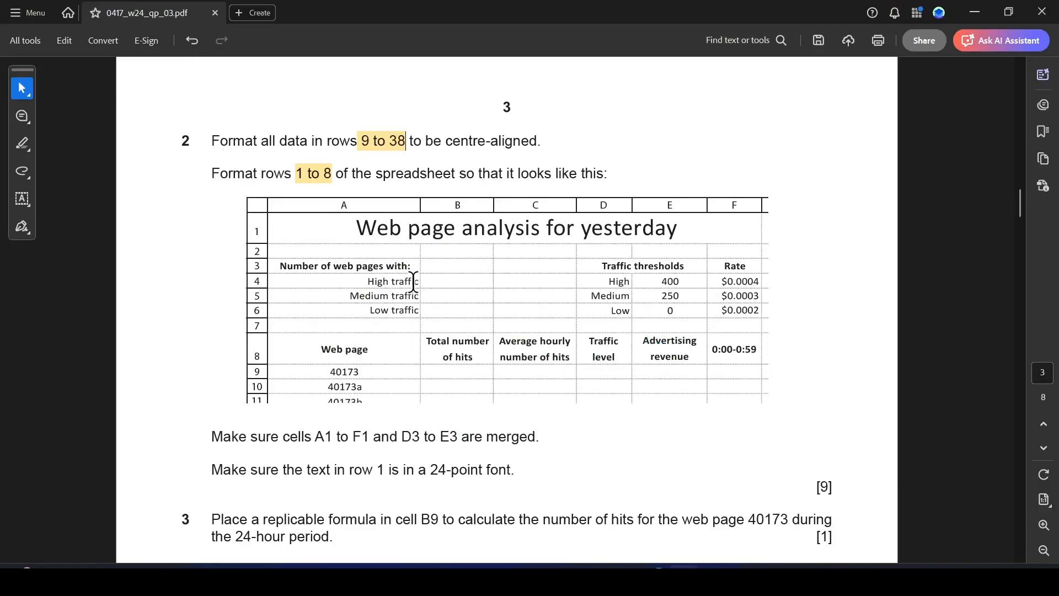
scroll(426, 318, down, 1)
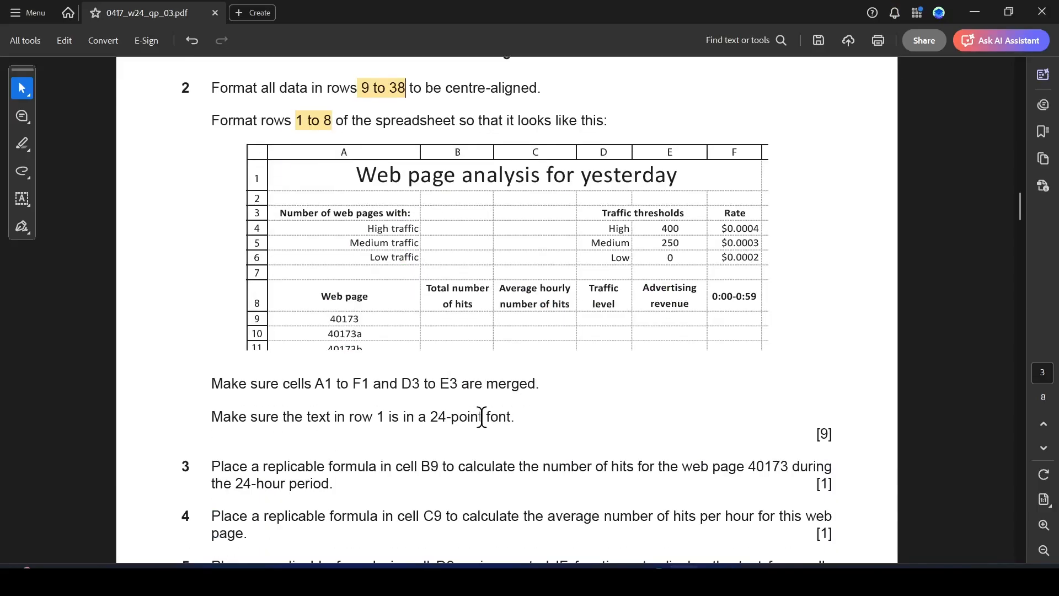
key(alt+Tab)
click(276, 203)
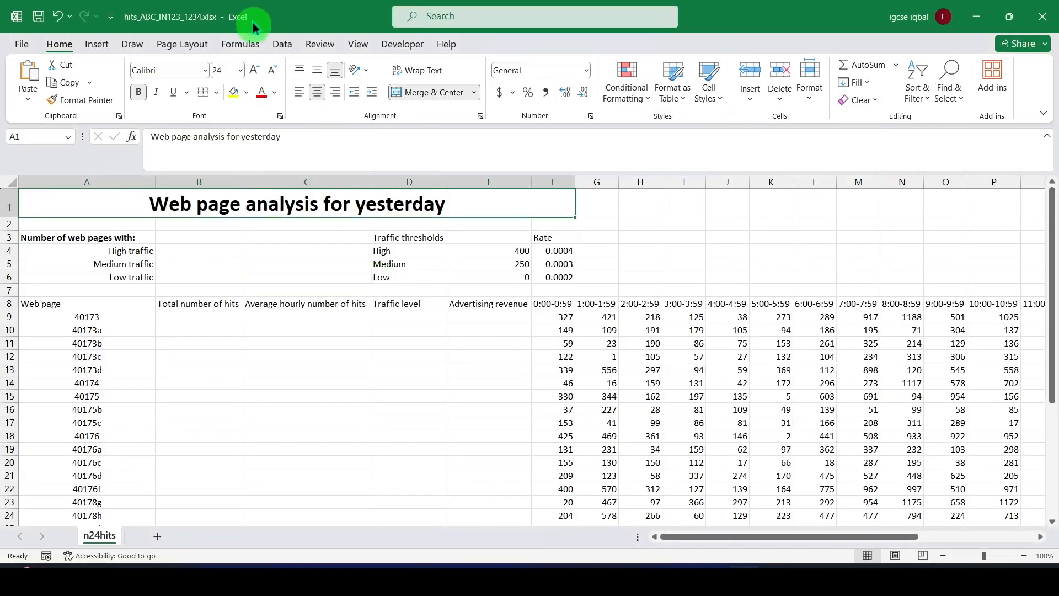
key(alt+Tab)
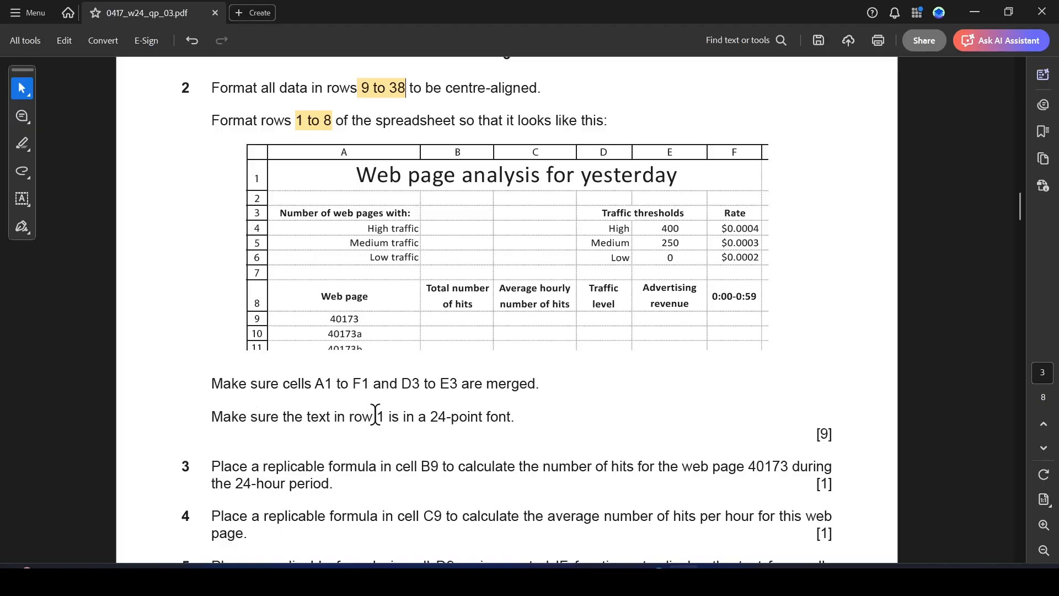
key(alt+Tab)
click(323, 256)
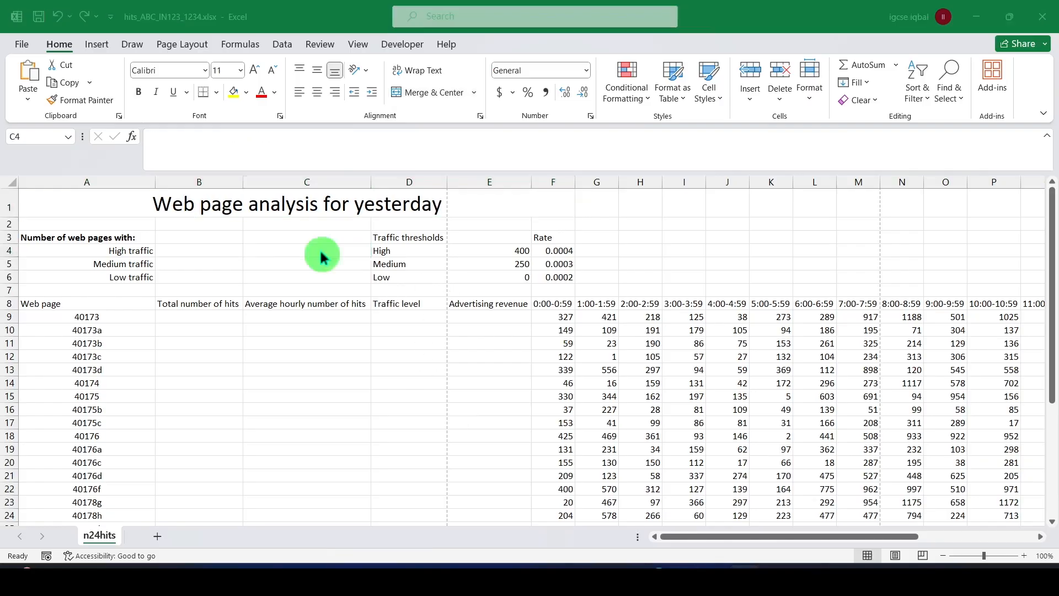
Compare question 2's merging and font size instructions in the exam paper PDF with the merged title in Excel.
key(alt+Tab)
drag(319, 381, 433, 398)
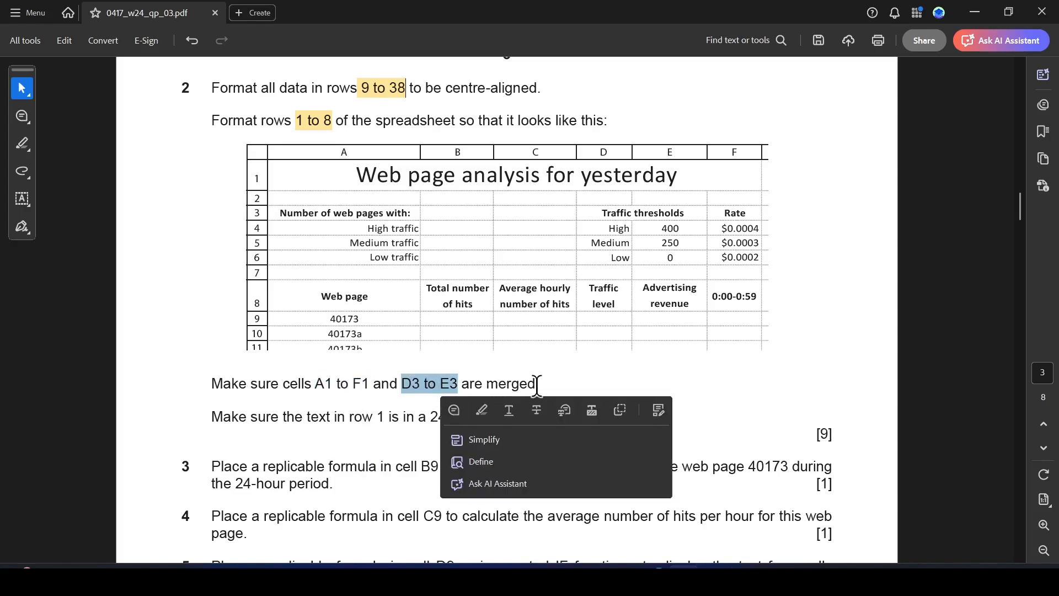
key(alt+Tab)
click(62, 200)
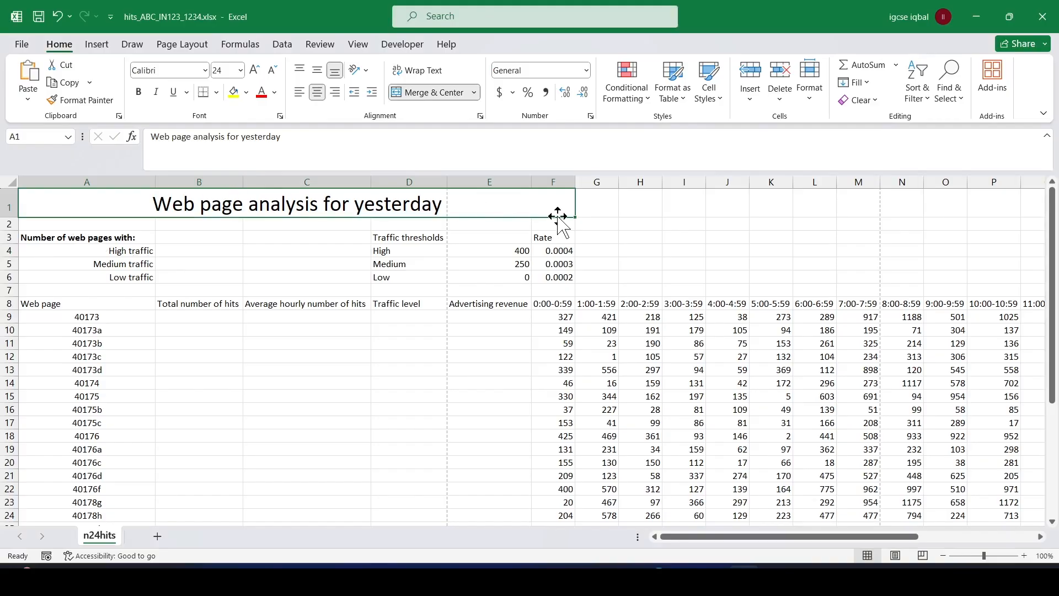
key(alt+Tab)
click(412, 409)
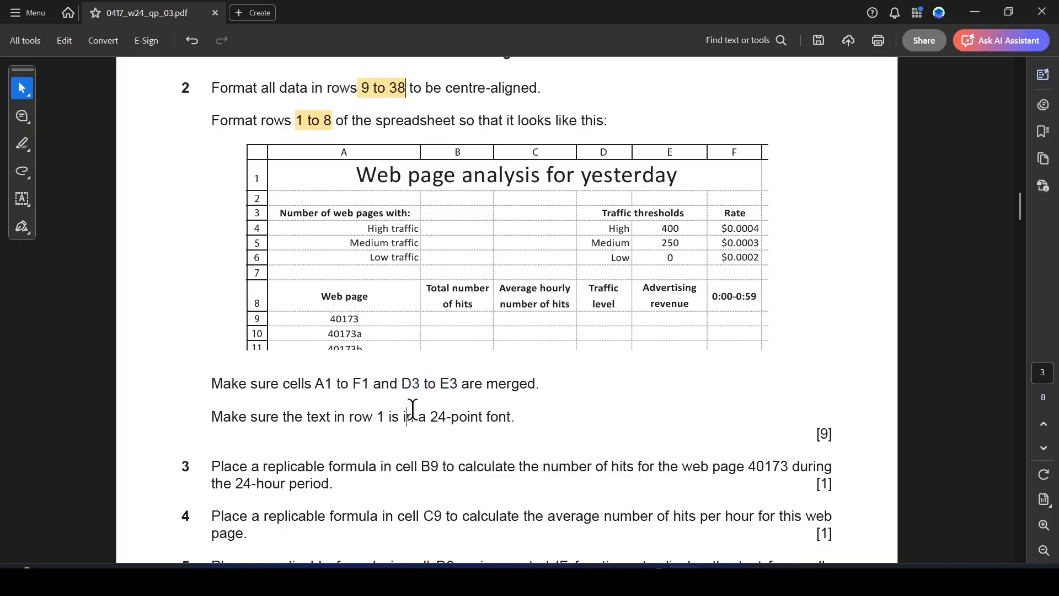
click(413, 410)
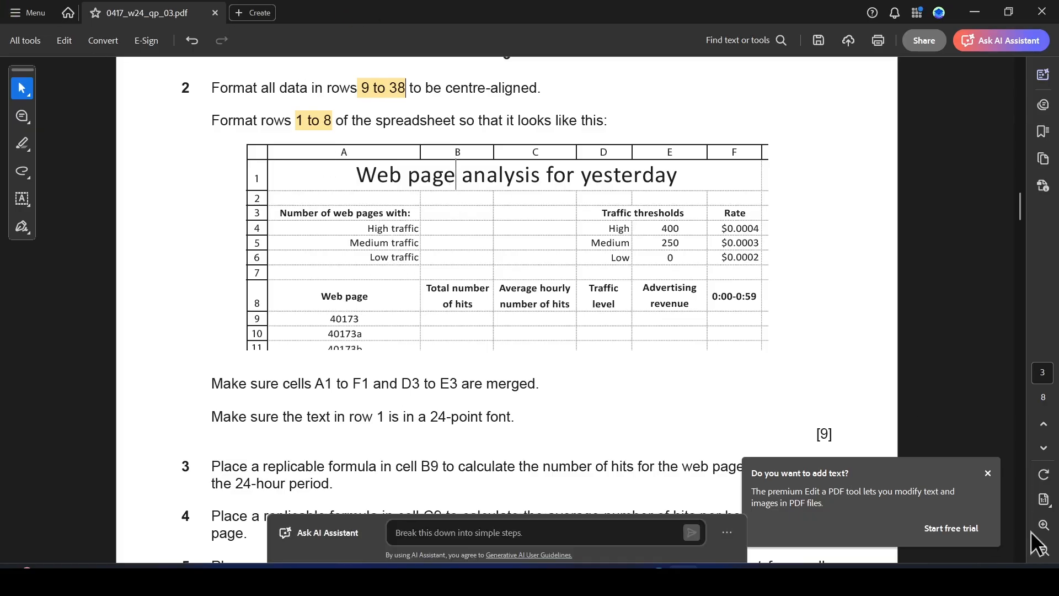
click(988, 474)
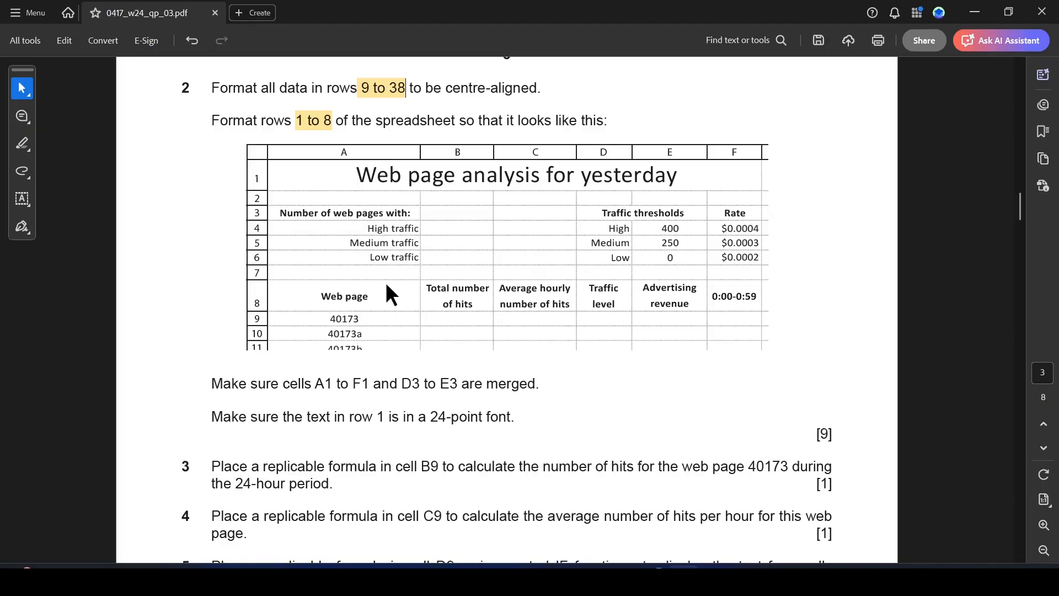
Highlight "D3 to E3" in question 2's merging instruction in the exam paper PDF and return to Excel.
key(alt+Tab)
key(alt+Tab)
drag(404, 385, 457, 385)
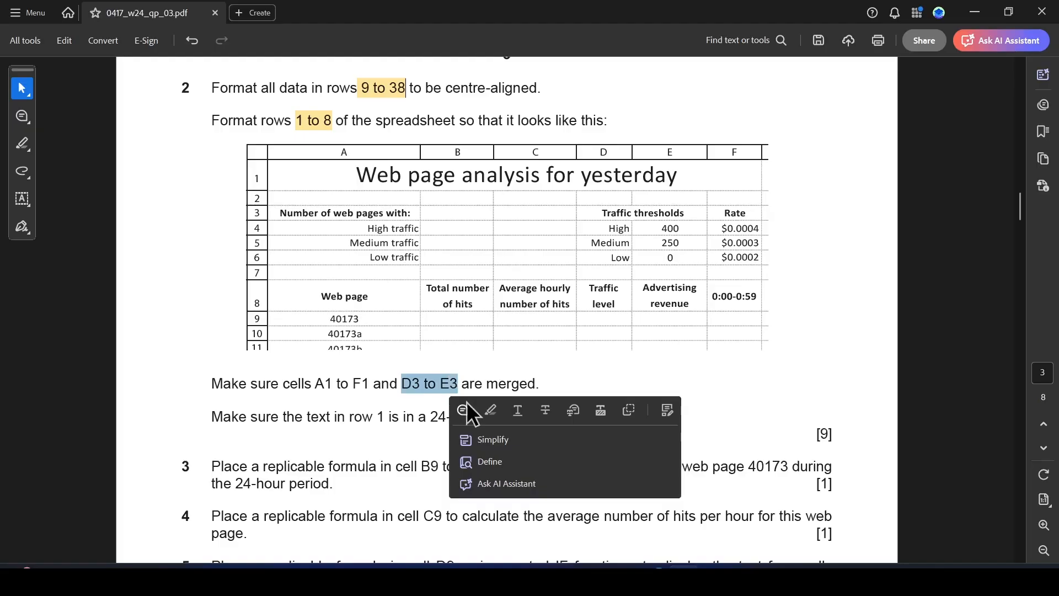
key(alt+Tab)
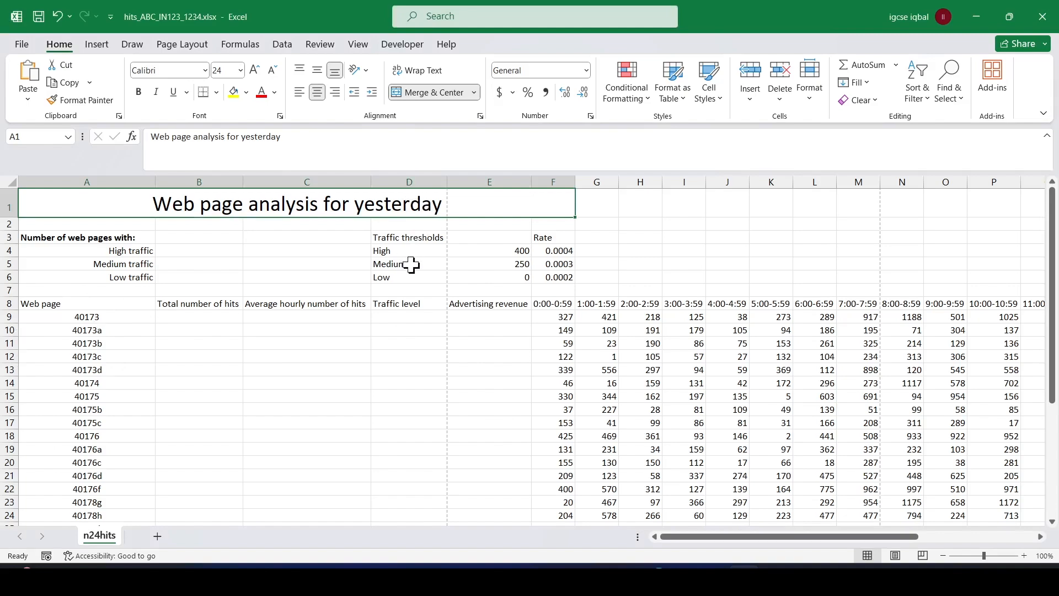
Recheck the required layout in the exam paper PDF, and merge and centre cells D3 to E3 in Excel.
click(399, 224)
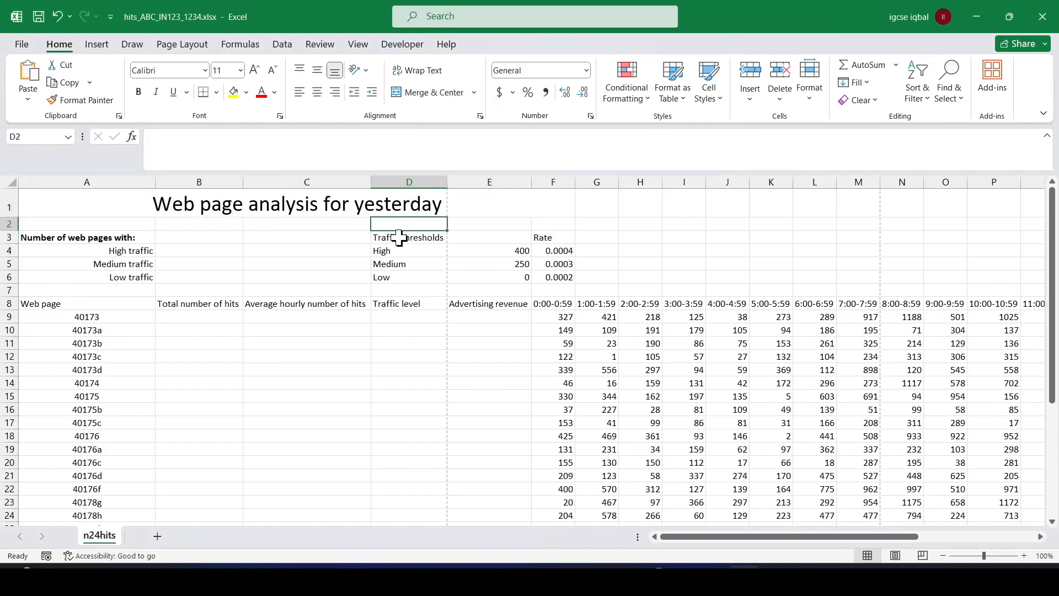
click(398, 238)
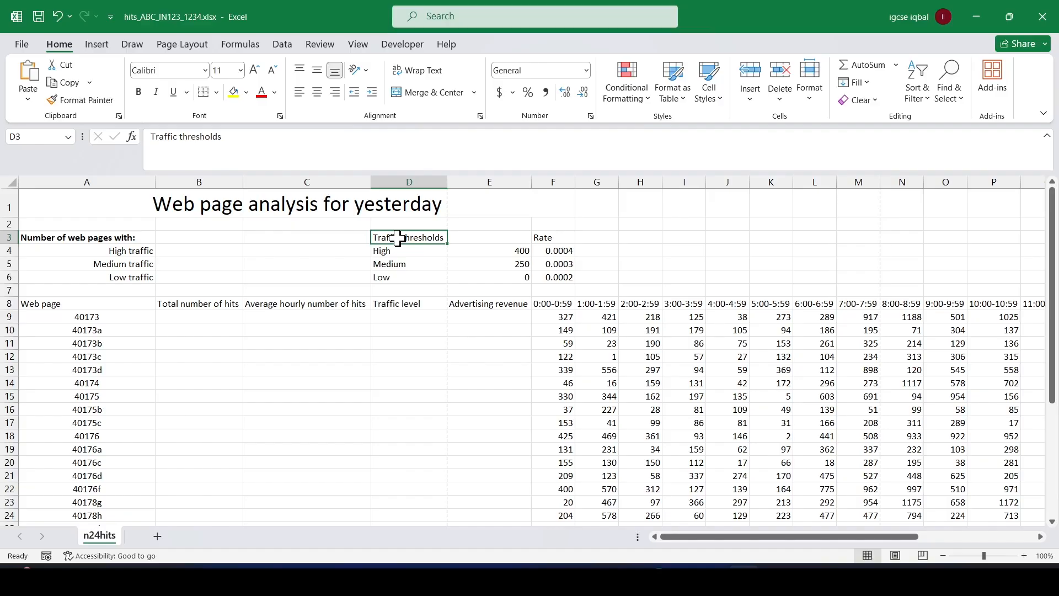
key(alt+Tab)
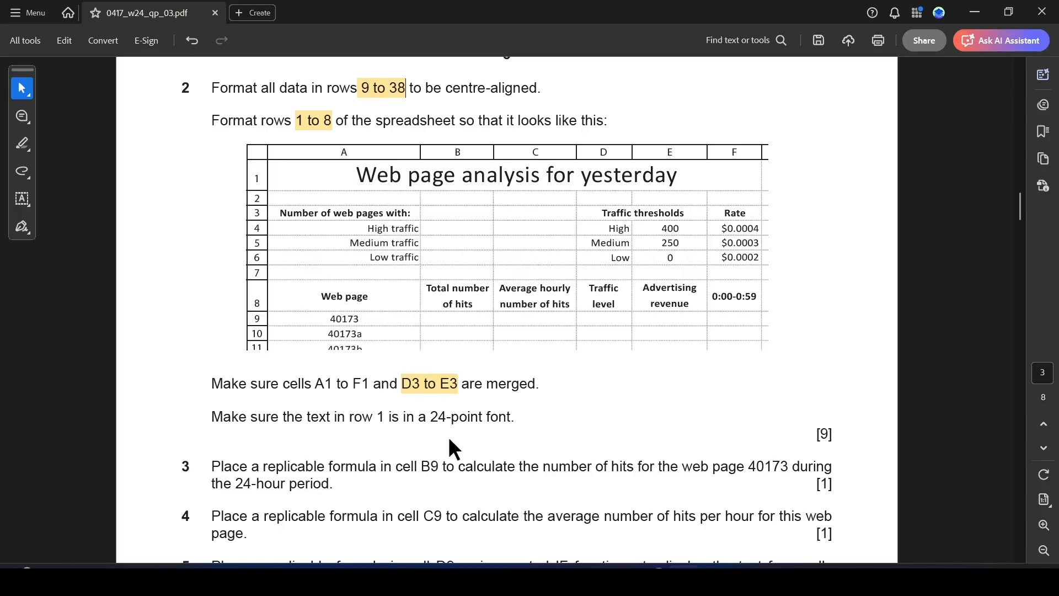
key(alt+Tab)
key(alt+Tab)
key(alt+Tab)
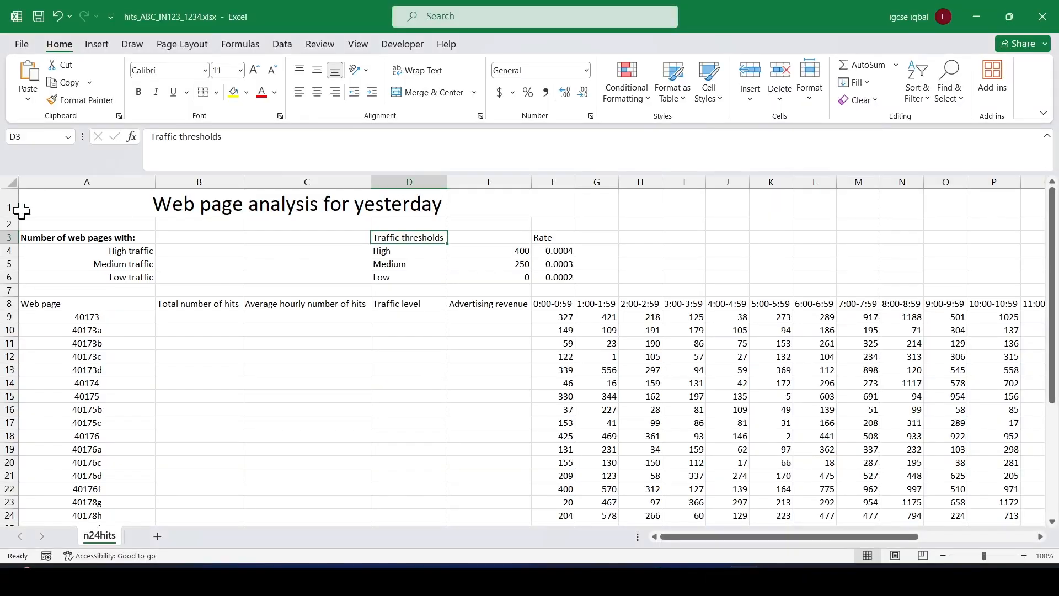
click(70, 225)
click(400, 236)
drag(408, 235, 457, 231)
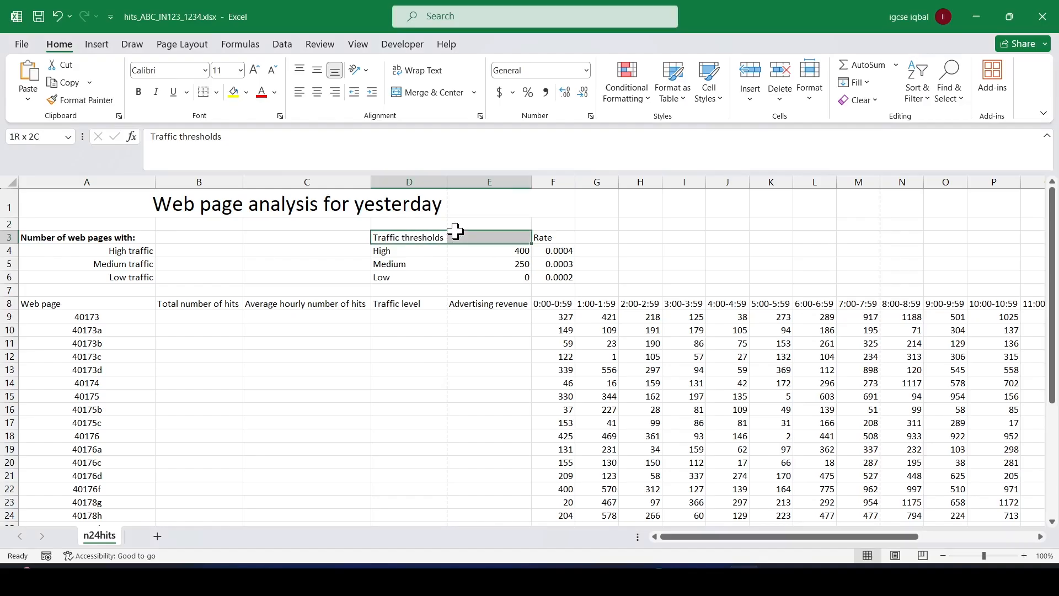
click(441, 92)
Make the merged "Traffic thresholds" heading and the "Rate" heading in F3 bold, and centre "Rate", following the exam paper layout.
key(alt+Tab)
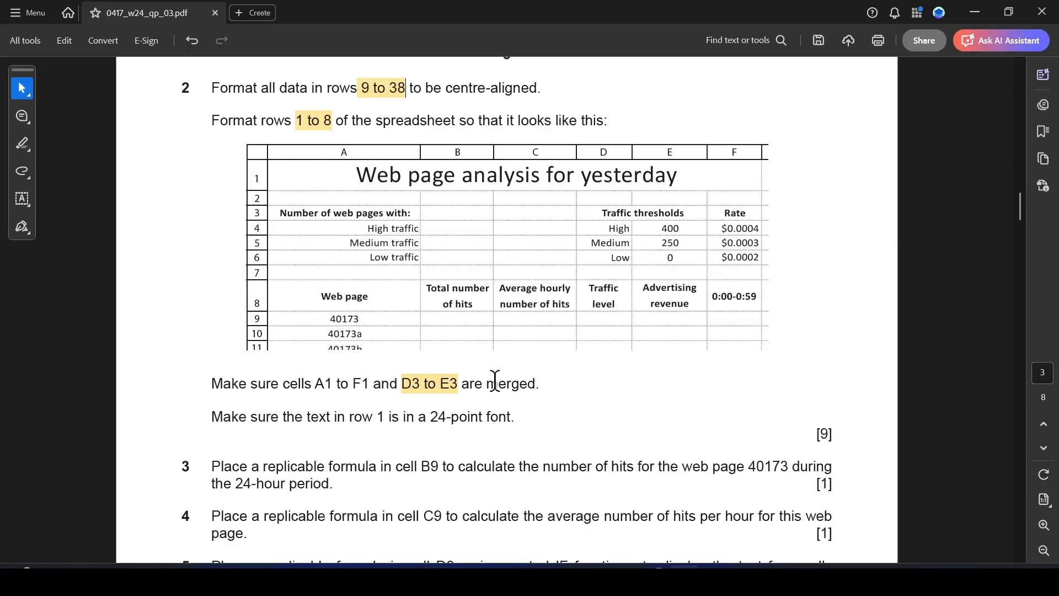
key(alt+Tab)
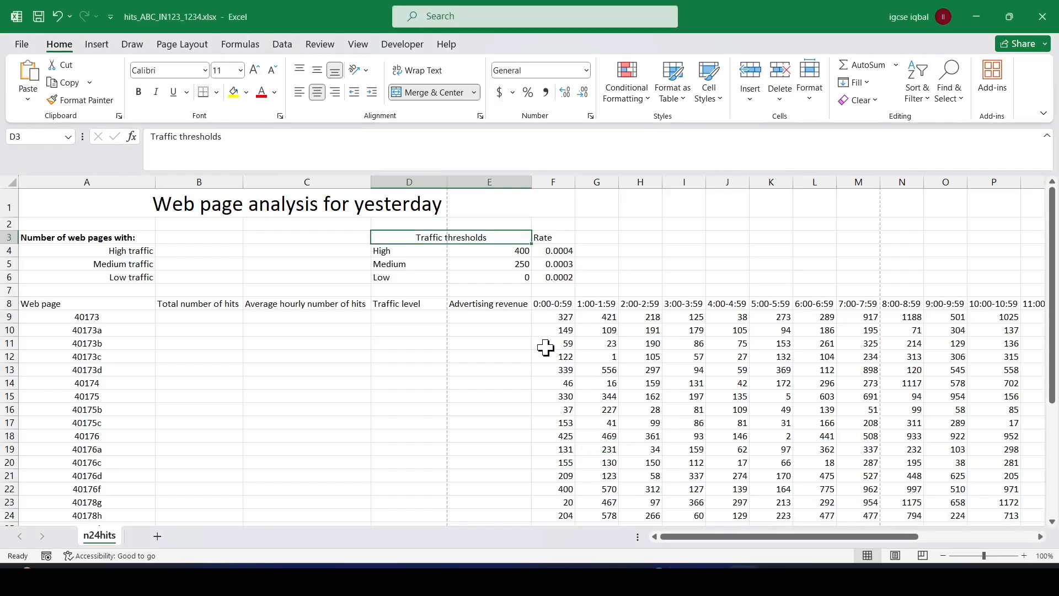
key(ctrl+b)
click(550, 238)
key(alt+Tab)
key(alt+Tab)
key(ctrl+b)
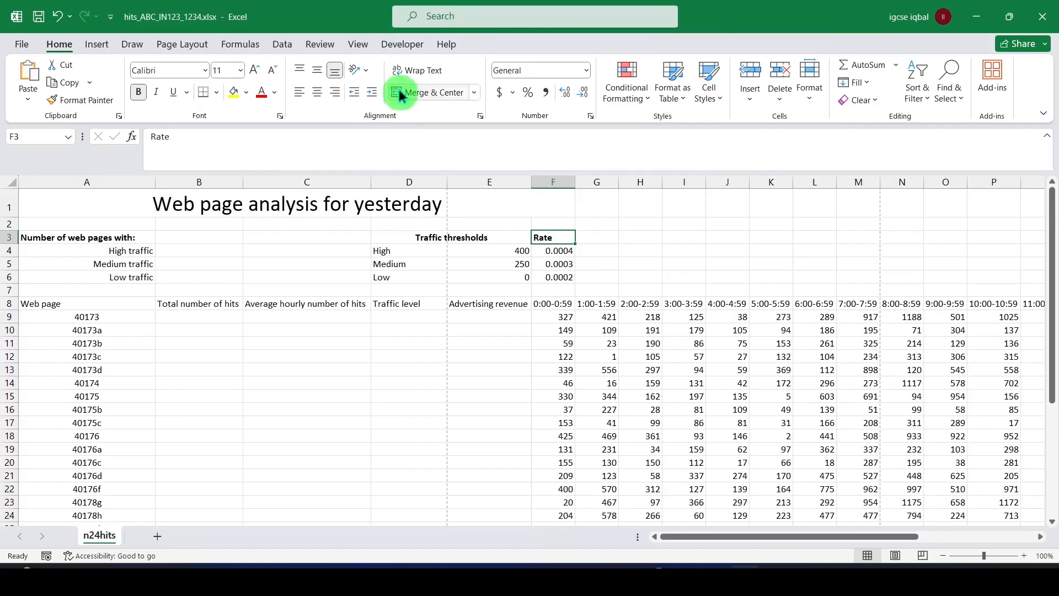
click(317, 93)
key(alt+Tab)
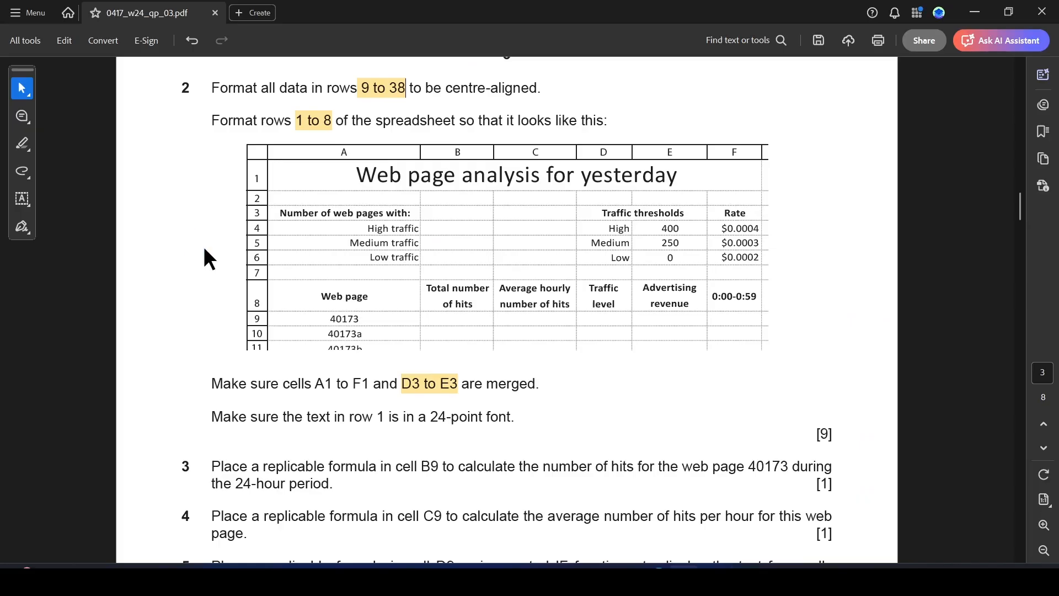
key(alt+Tab)
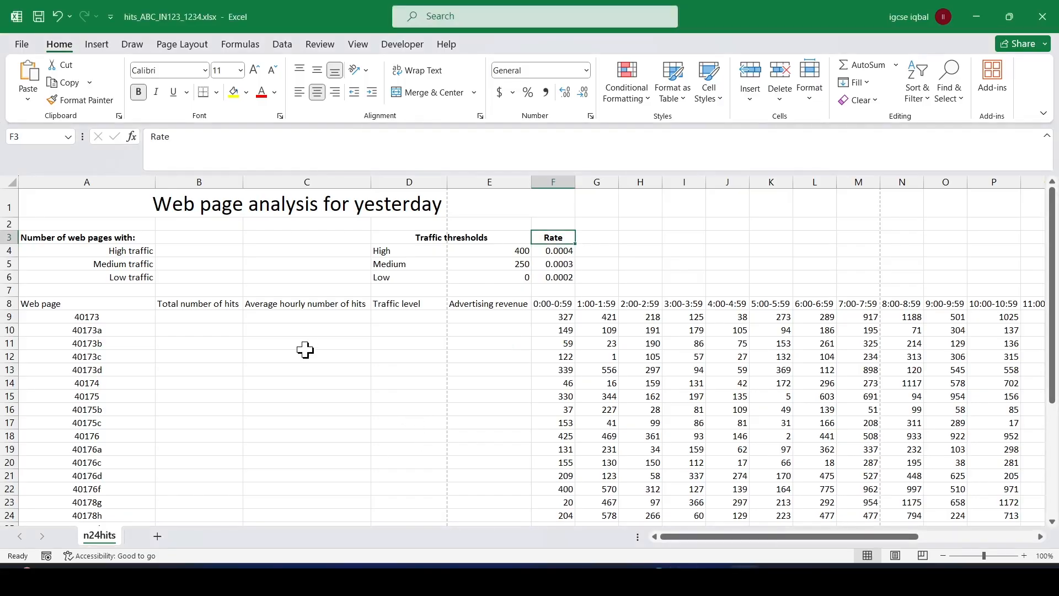
Check the row 8 headings in the exam paper PDF, and apply text wrapping and bold to cells B8 to E8 in Excel.
key(alt+Tab)
scroll(416, 464, down, 1)
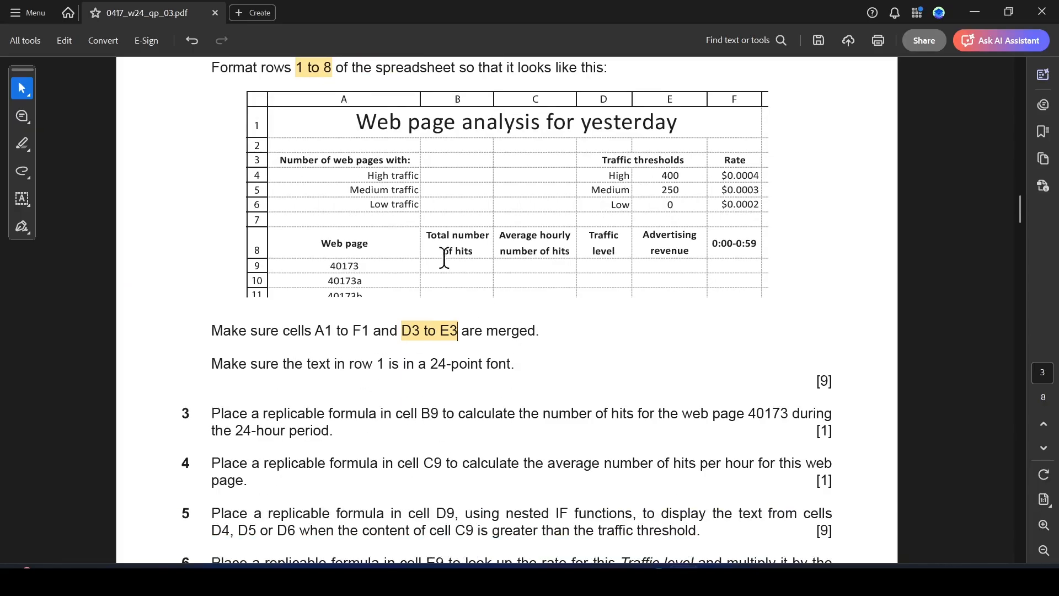
key(alt+Tab)
drag(180, 303, 461, 302)
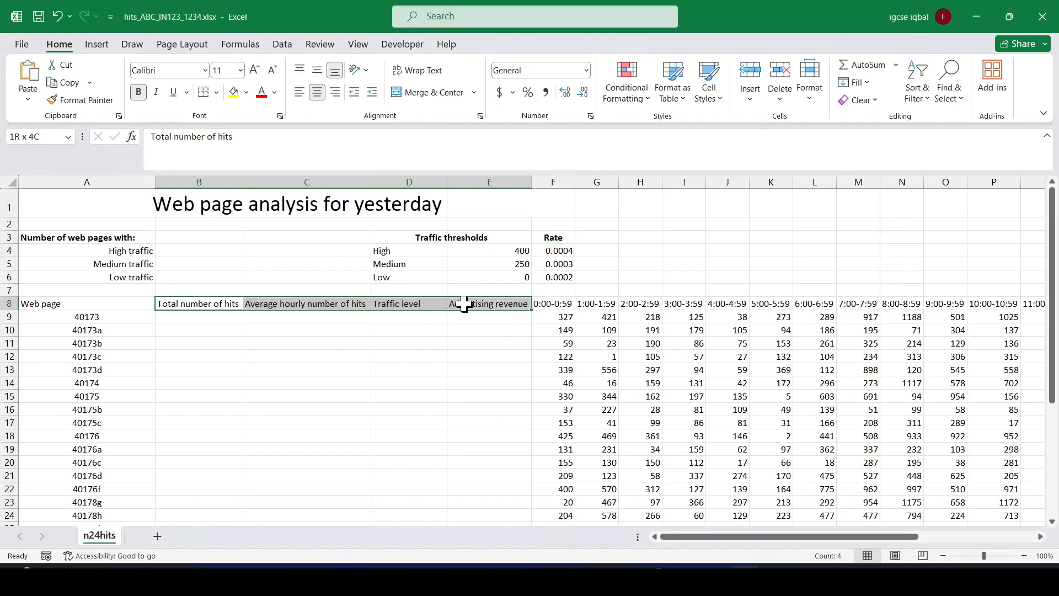
click(425, 71)
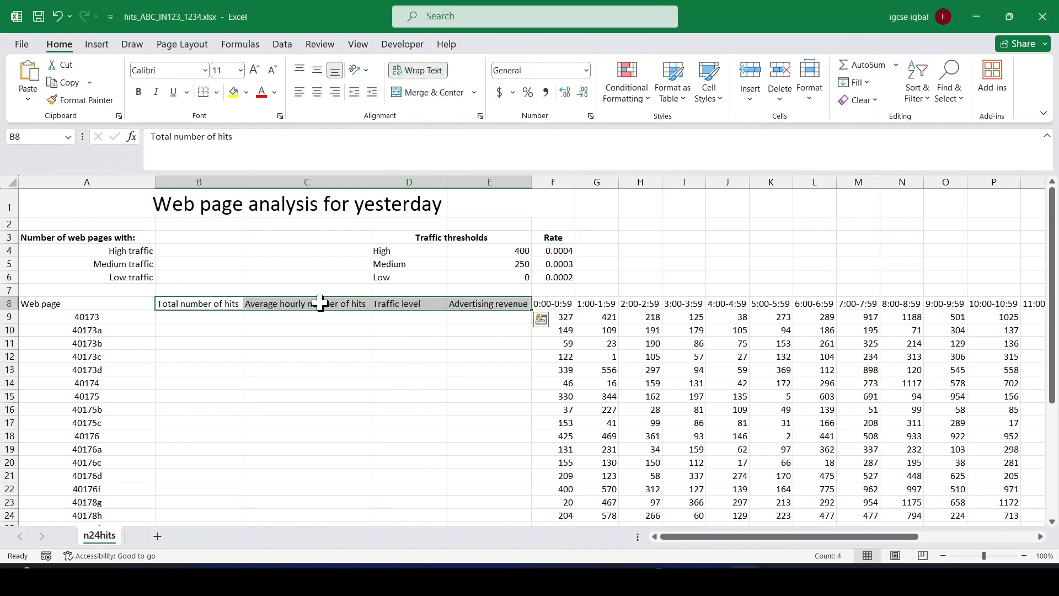
key(ctrl+b)
Centre the headings in B8 to E8 and narrow column B so "Total number of hits" wraps onto two lines.
drag(246, 188, 255, 188)
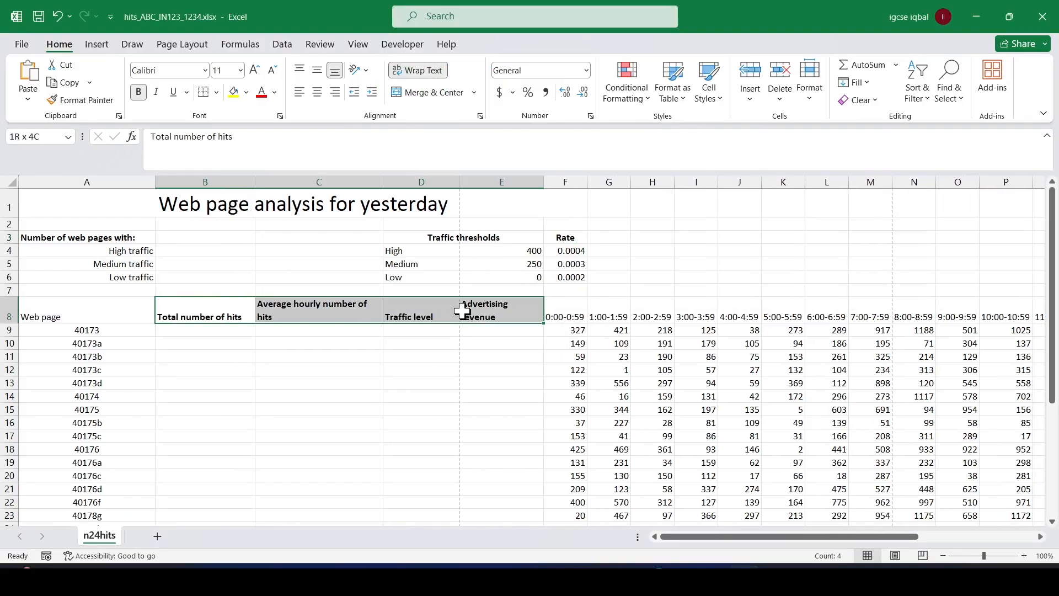
click(406, 72)
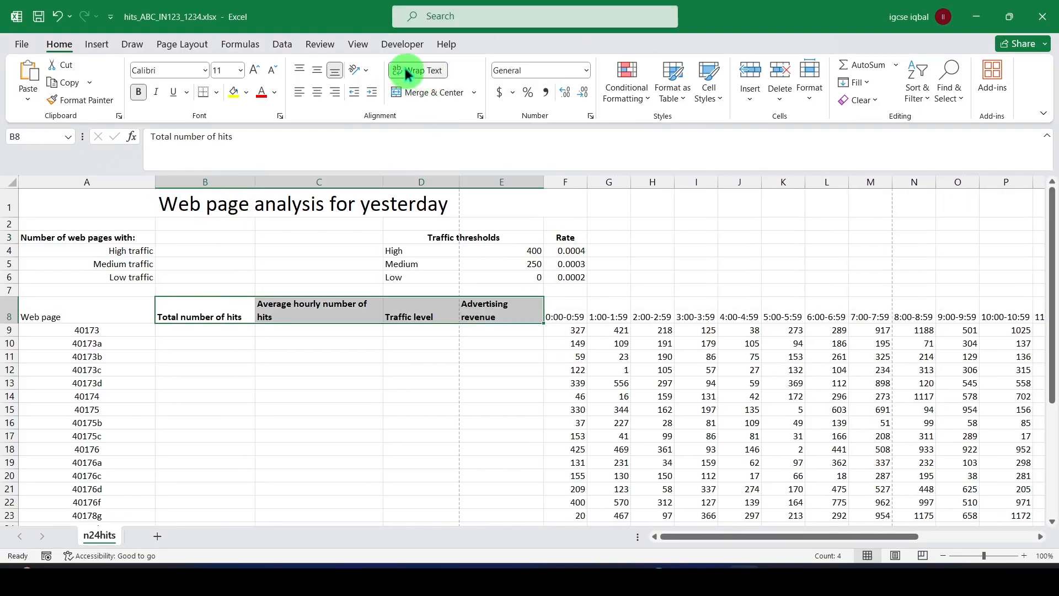
click(317, 92)
drag(255, 179, 245, 178)
key(alt+Tab)
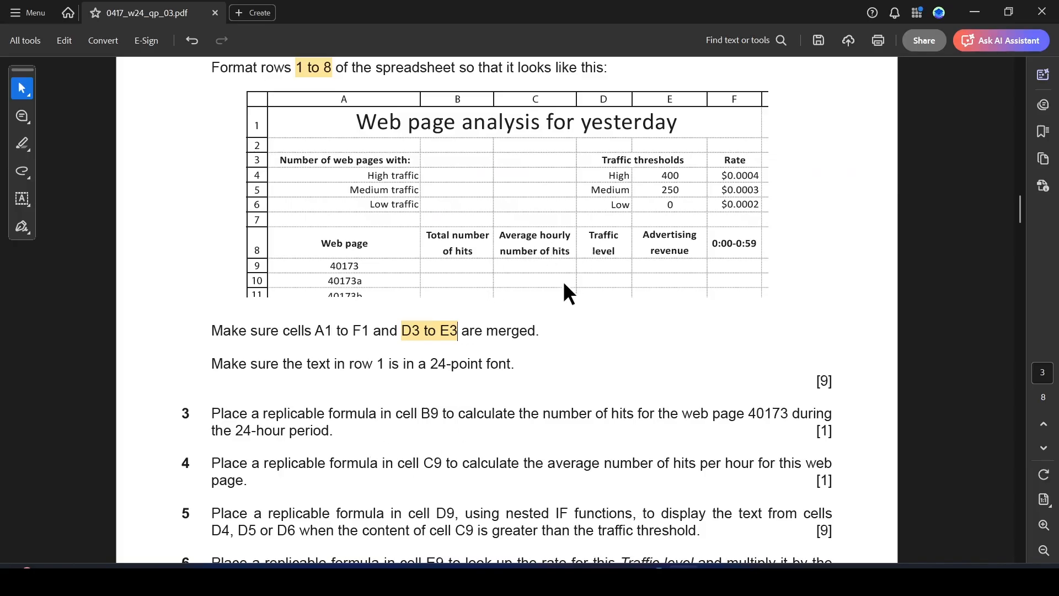
key(alt+Tab)
drag(248, 186, 233, 186)
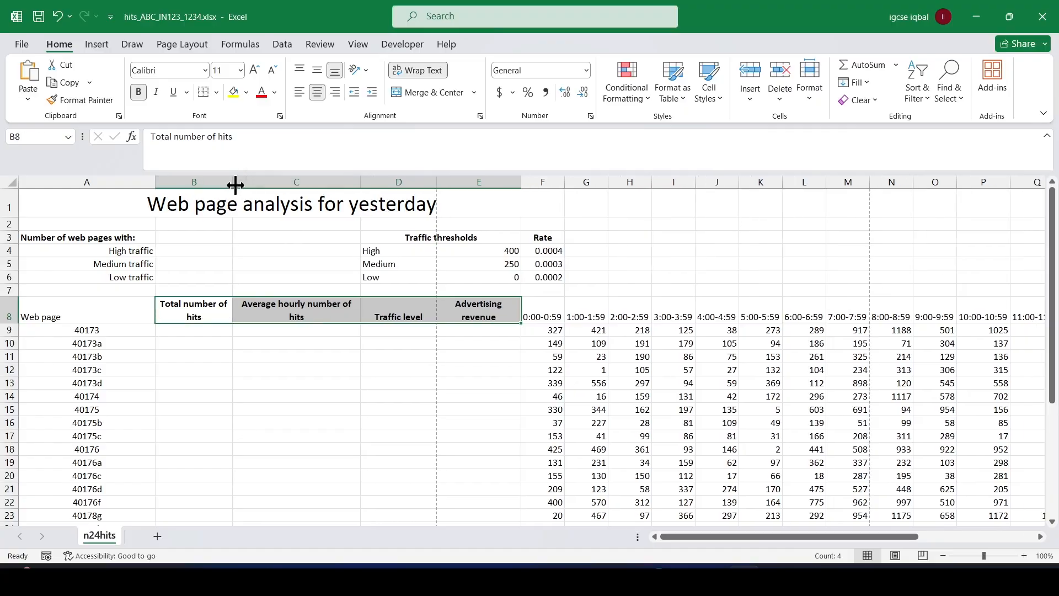
Narrow columns C and D so "Average hourly number of hits" breaks after "hourly" and "Traffic level" wraps onto two lines, as in the exam paper.
click(322, 305)
key(alt+Tab)
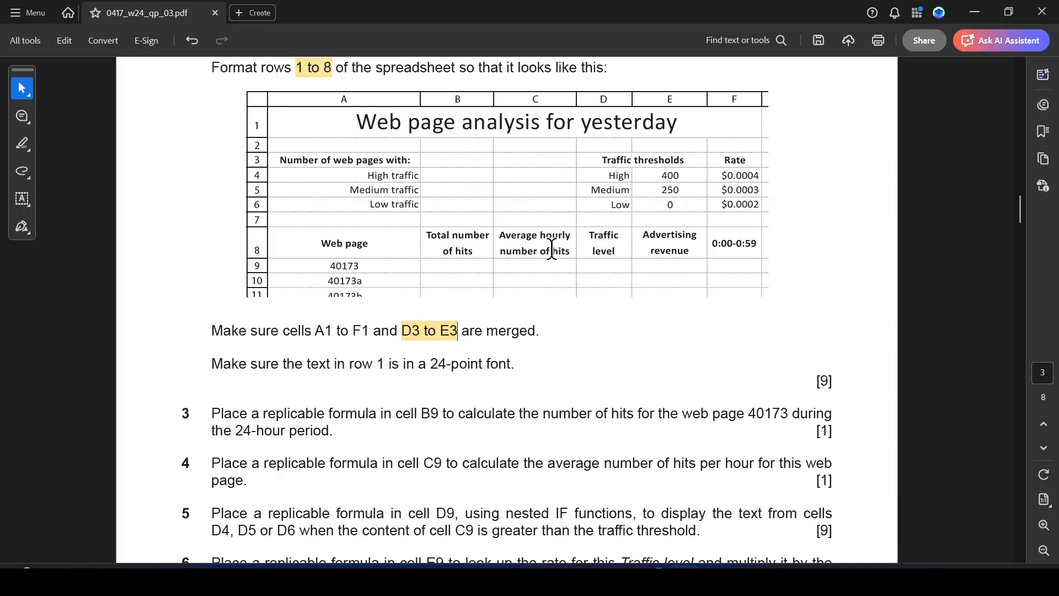
key(alt+Tab)
drag(360, 183, 325, 189)
key(alt+Tab)
key(alt+Tab)
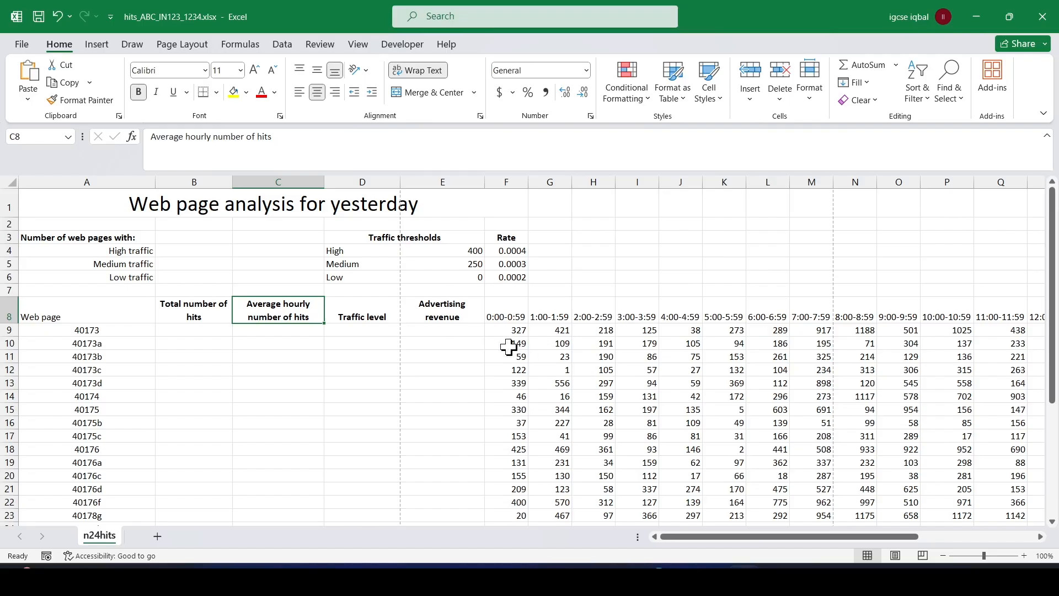
drag(401, 183, 369, 184)
key(alt+Tab)
Read question 3 in the exam paper PDF and highlight "cell B9", "40173" and "24-hour period." in it.
key(alt+Tab)
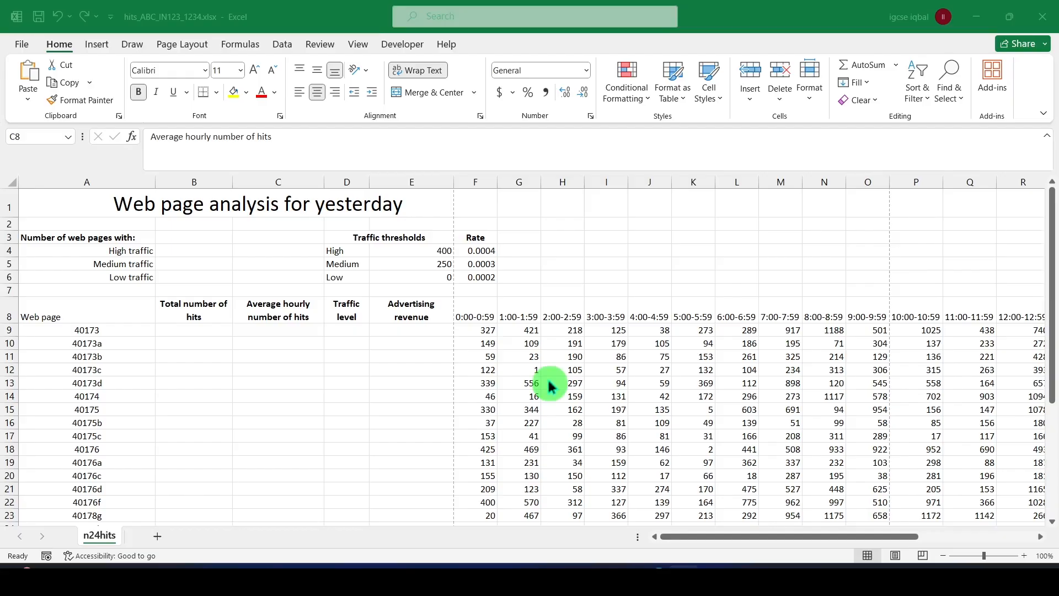
key(alt+Tab)
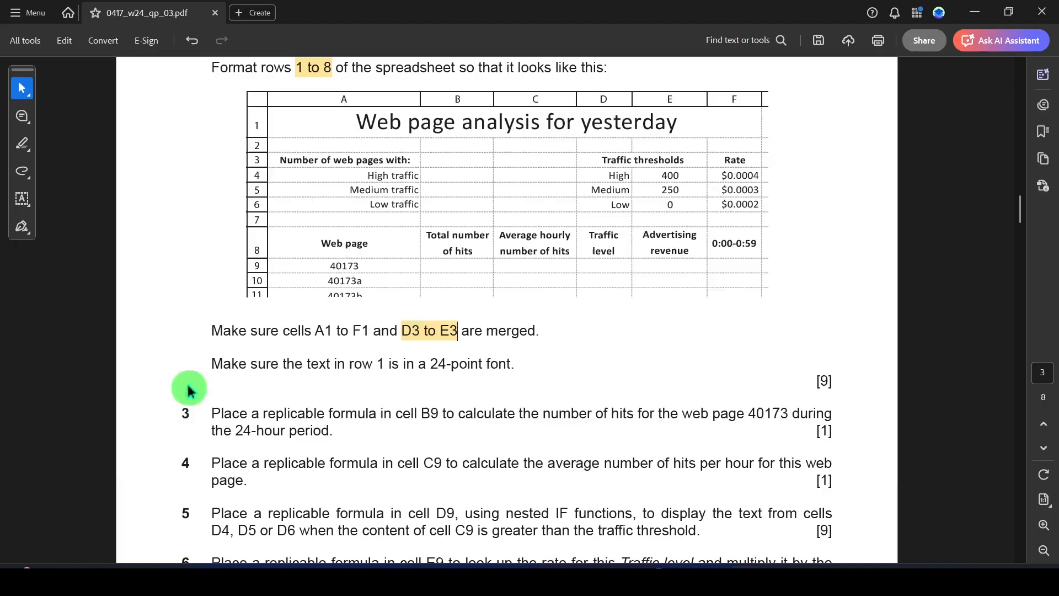
scroll(417, 358, down, 3)
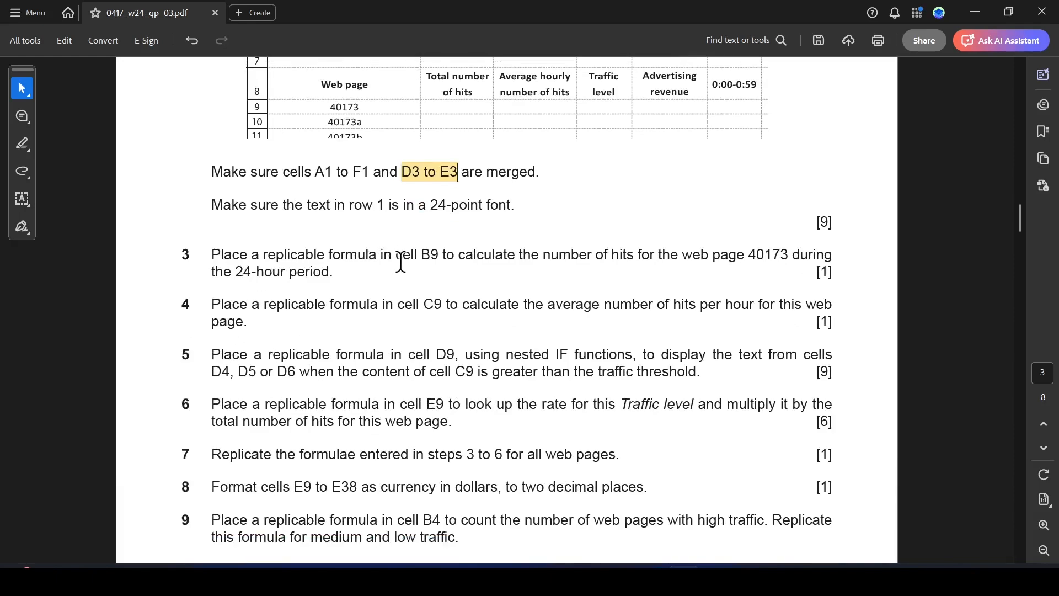
drag(396, 257, 439, 257)
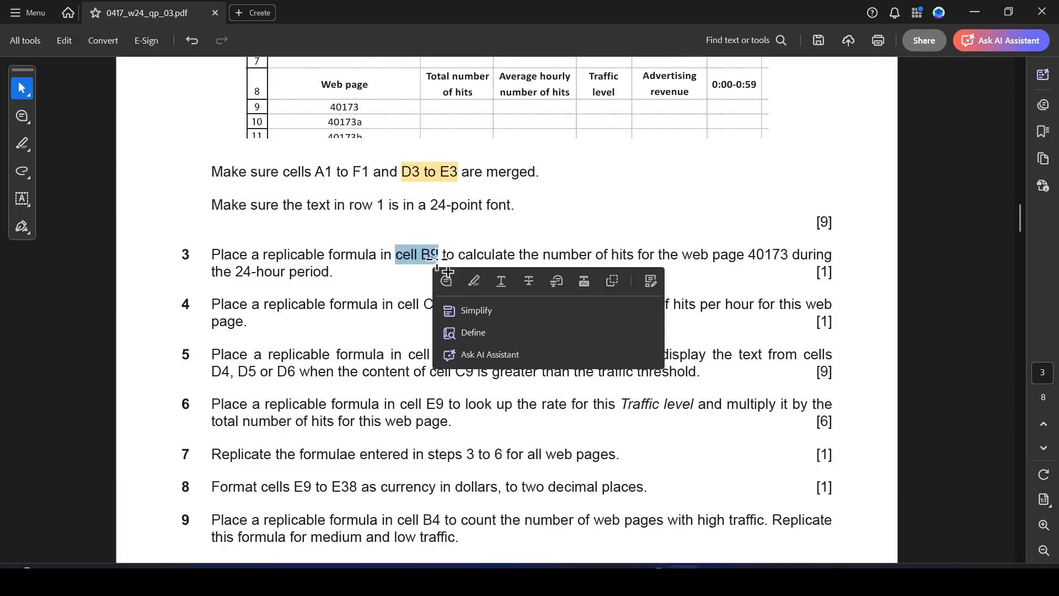
click(471, 277)
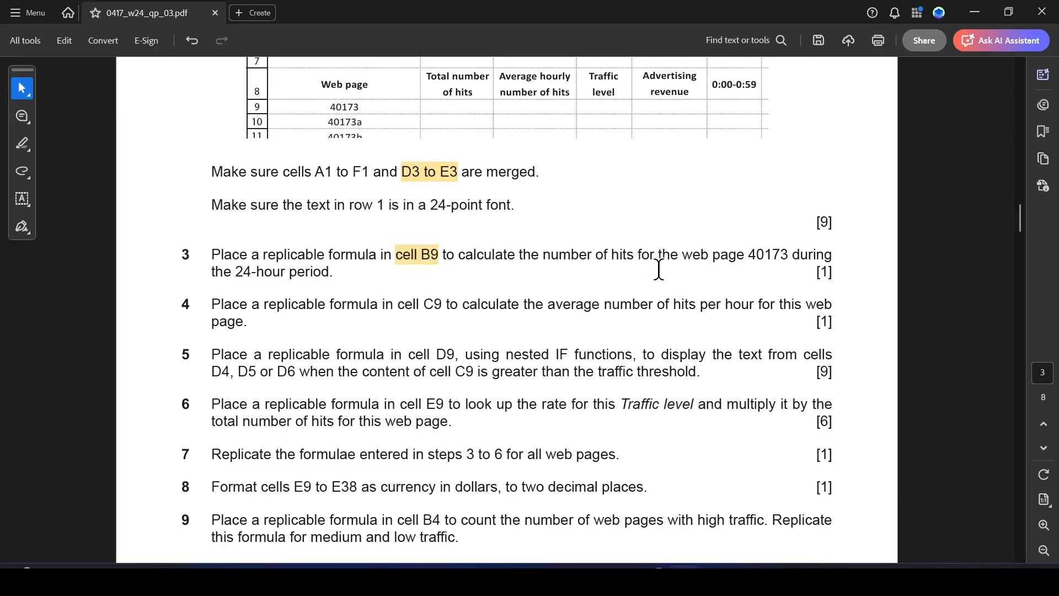
drag(746, 255, 790, 255)
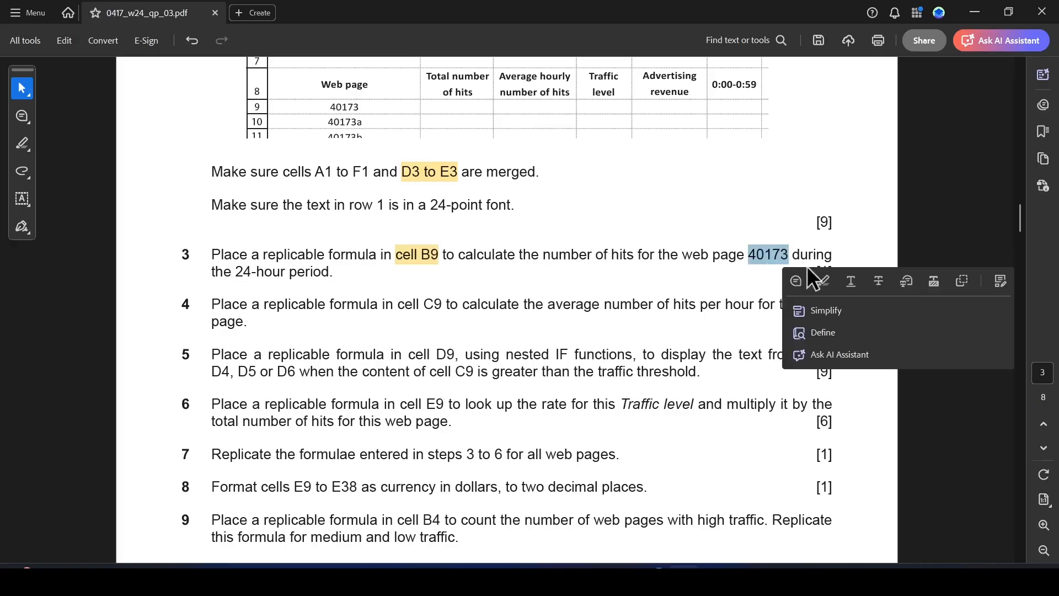
click(822, 280)
drag(240, 271, 334, 274)
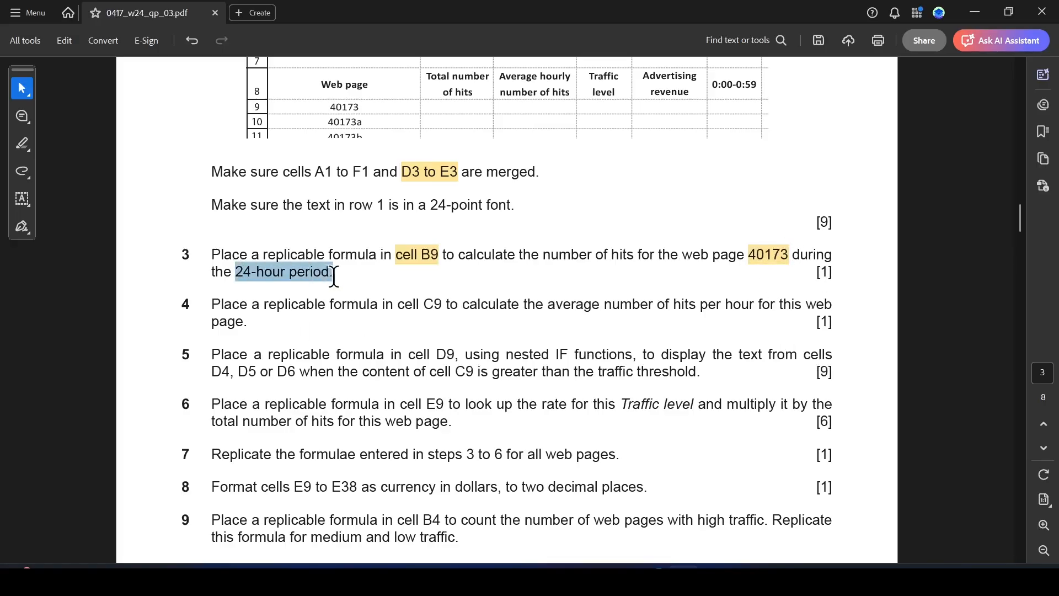
click(378, 298)
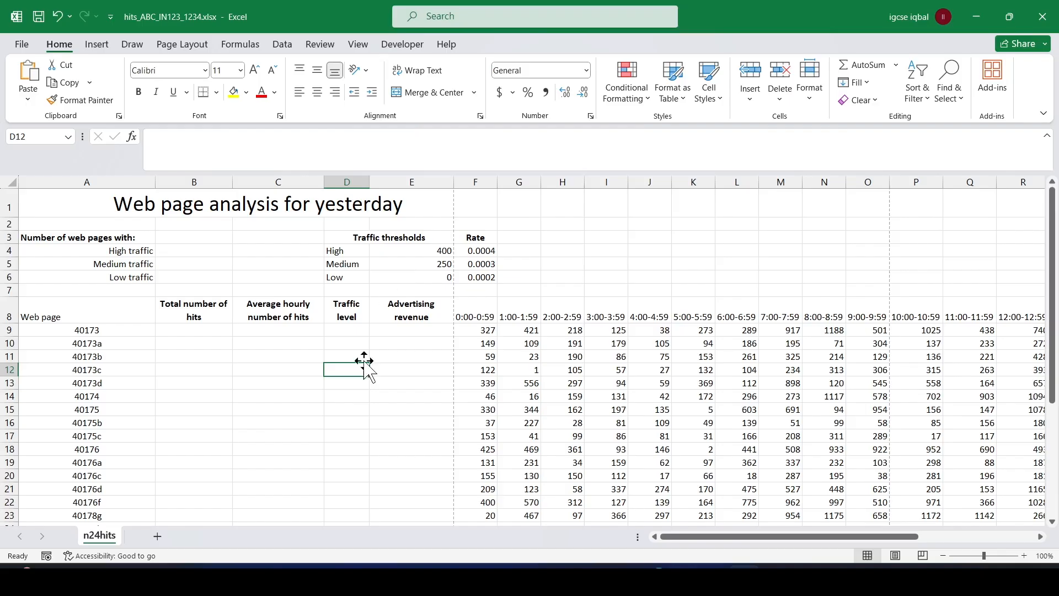
Switch to Excel and enter =SUM(F9:AC9) in cell B9 to total the hits for web page 40173.
key(alt+Tab)
click(182, 331)
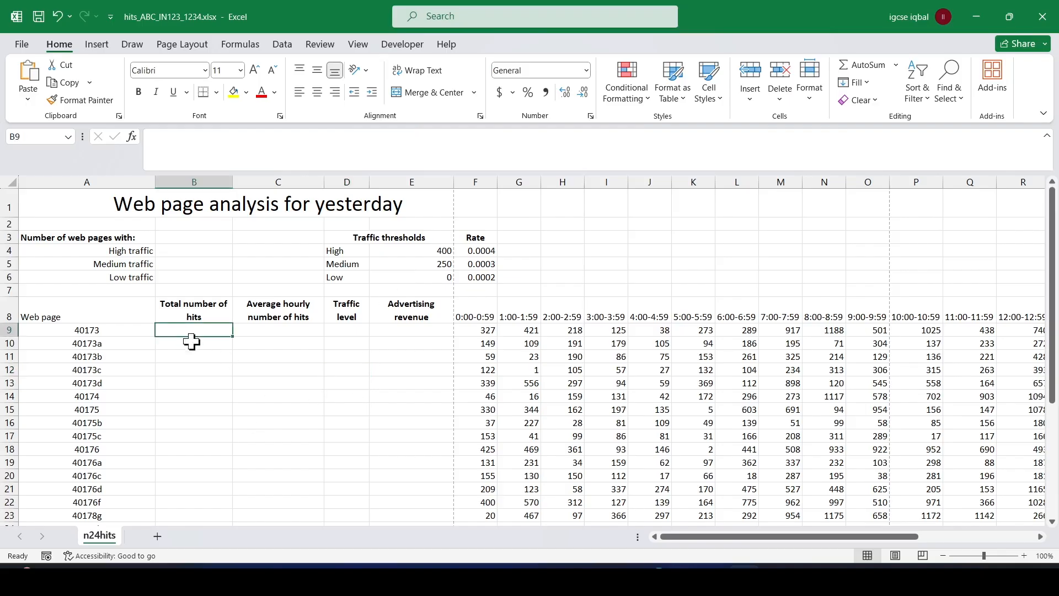
ctrl+scroll(194, 362, up, 2)
click(711, 536)
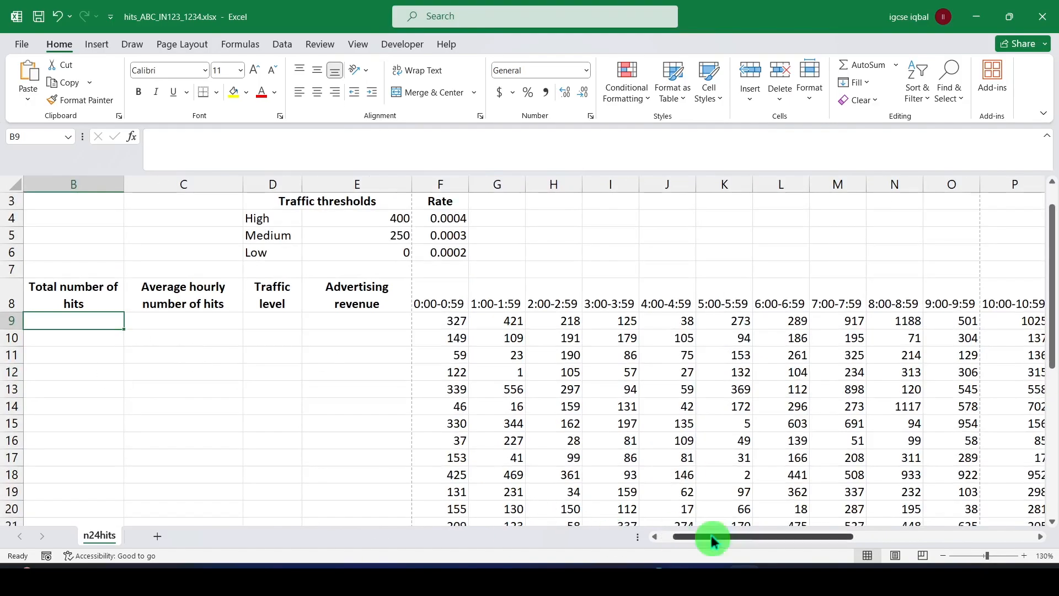
drag(716, 538, 663, 539)
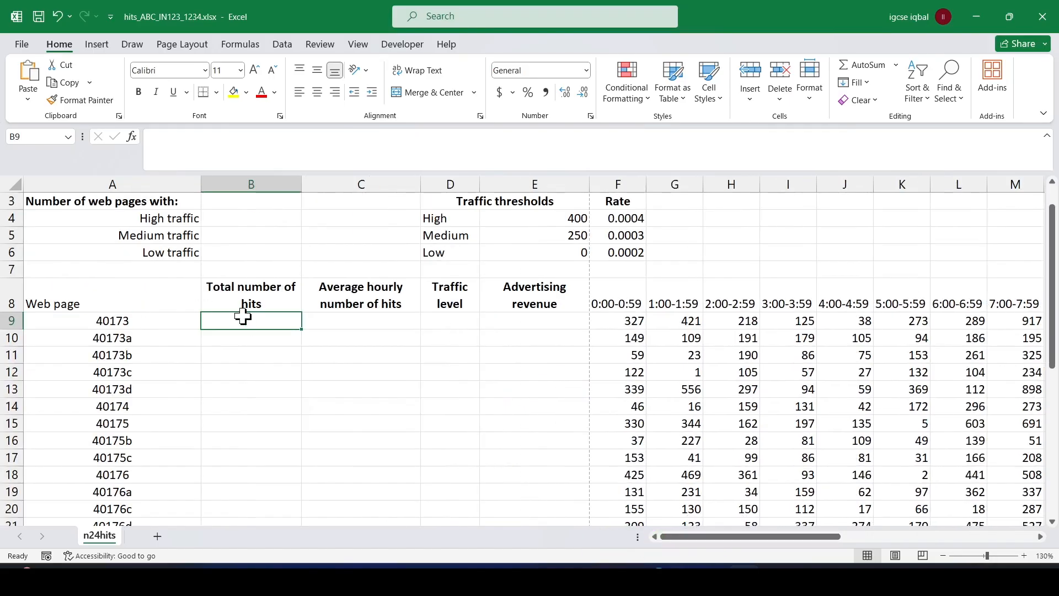
text(=SU)
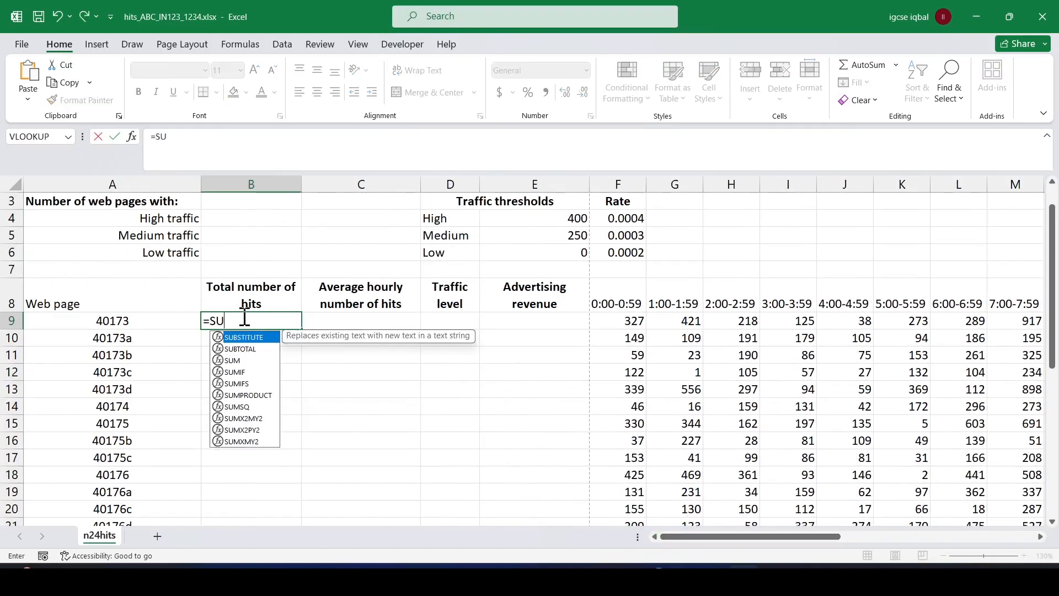
text(M()
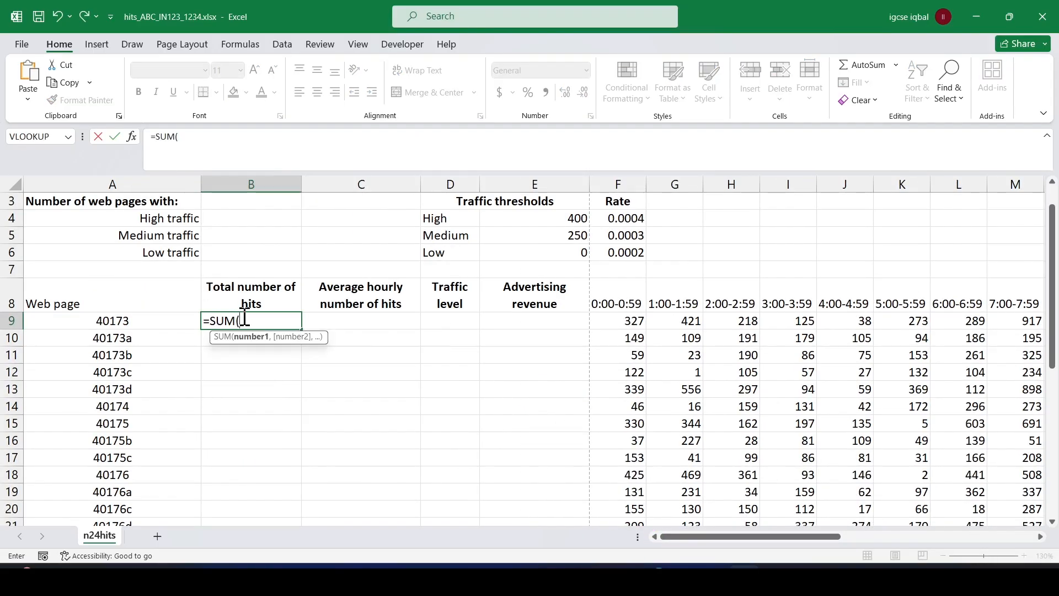
drag(616, 320, 896, 318)
text())
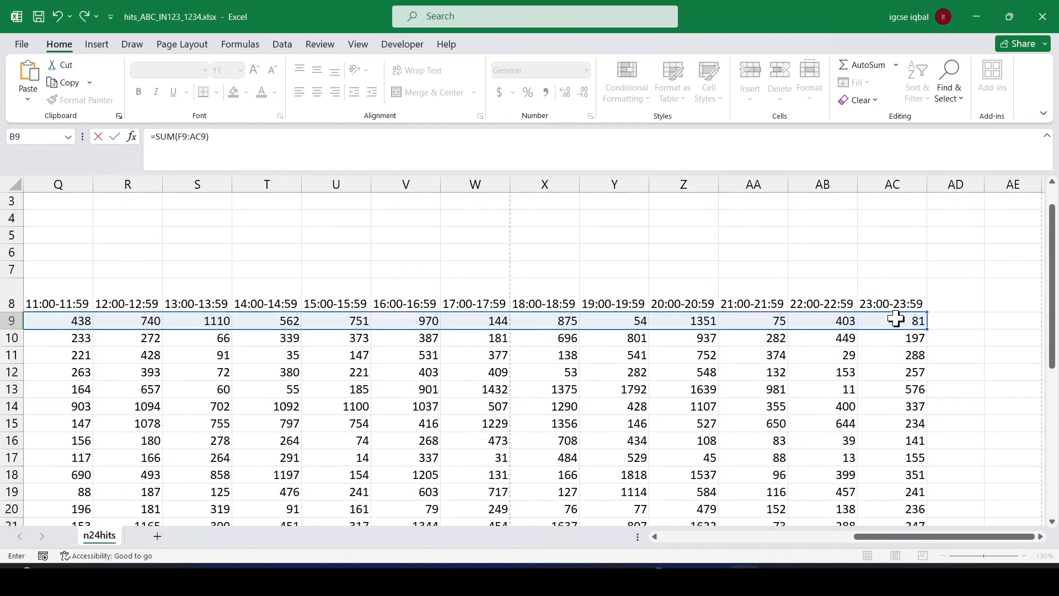
key(ctrl+Return)
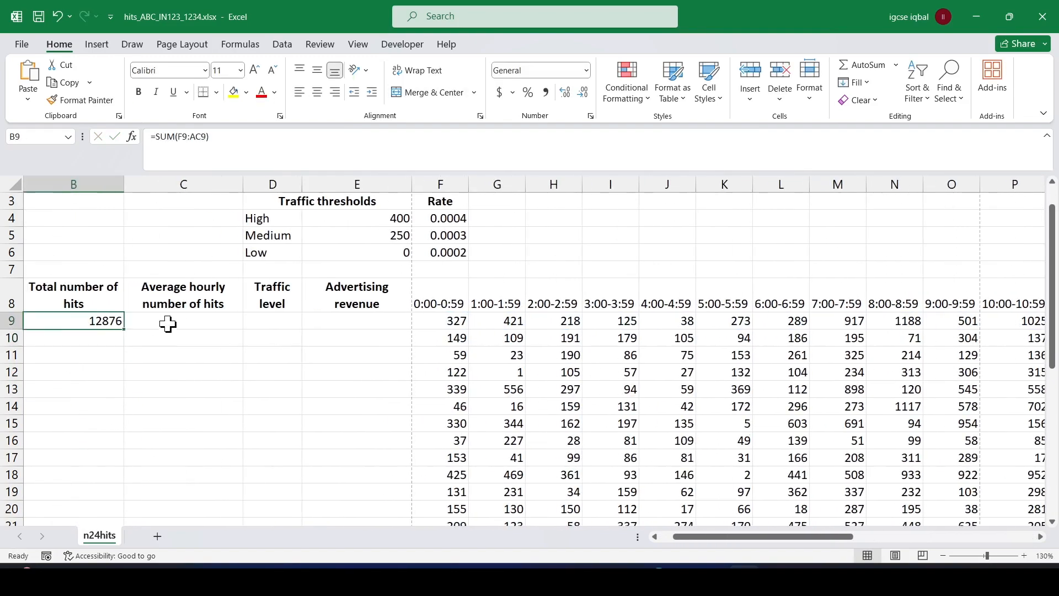
Switch to the exam paper PDF and highlight "cell C9" and "average number" in question 4.
key(alt+Tab)
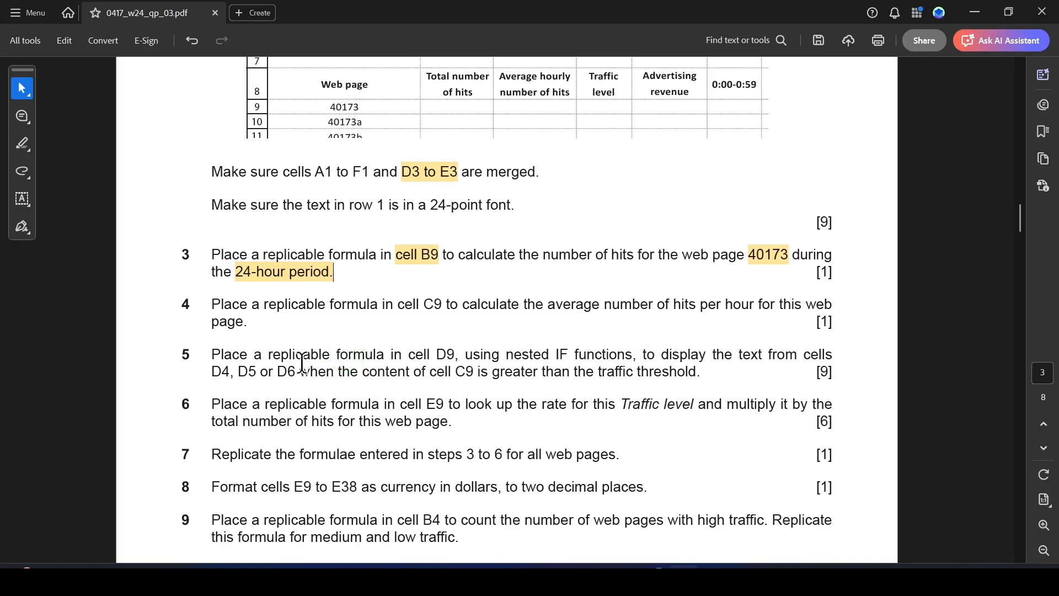
drag(398, 307, 442, 307)
click(480, 332)
drag(548, 306, 653, 305)
click(683, 330)
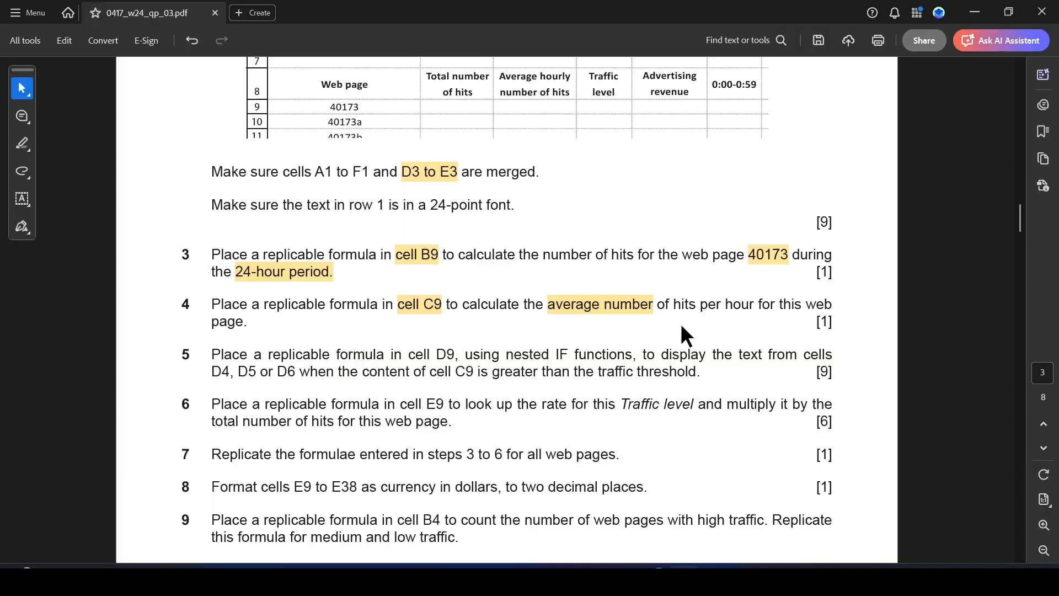
Switch to Excel and enter =AVERAGE(F9:AC9) in cell C9 to average the hourly hits for web page 40173.
key(alt+Tab)
text(=AV)
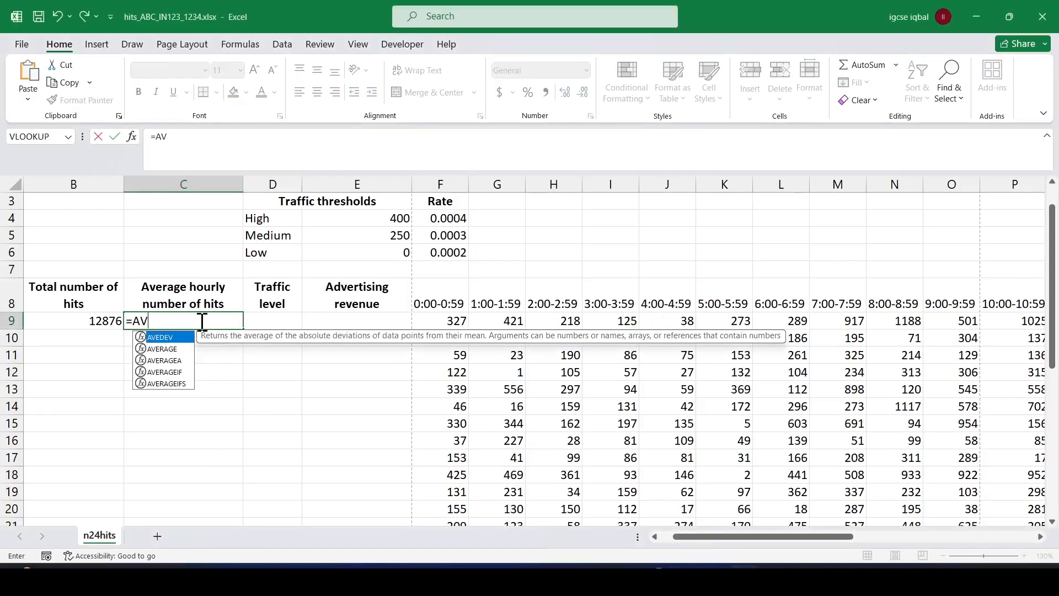
text(G)
key(BackSpace)
double_click(164, 348)
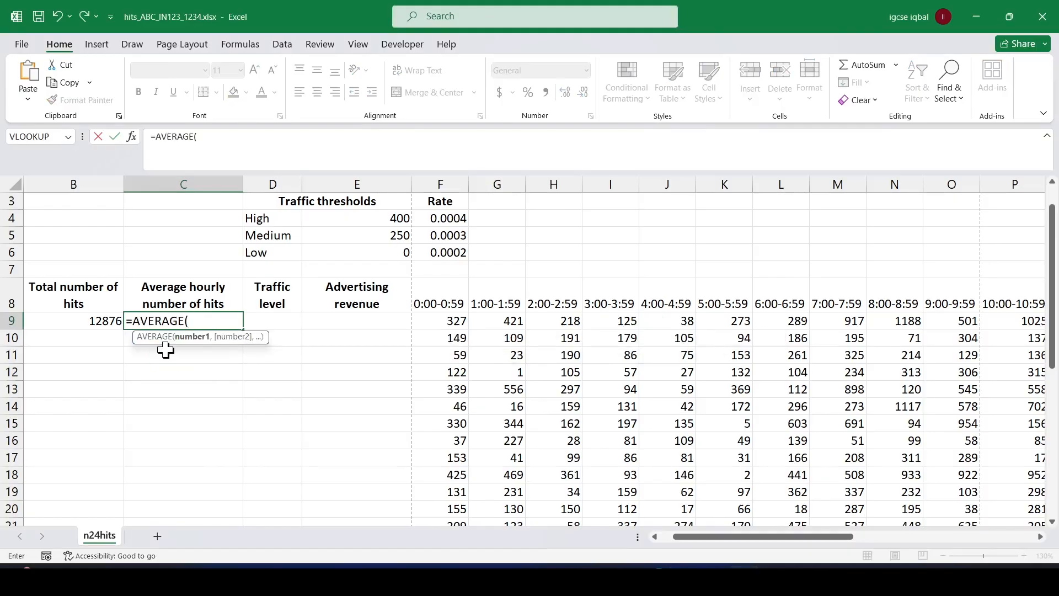
drag(453, 322, 918, 324)
text())
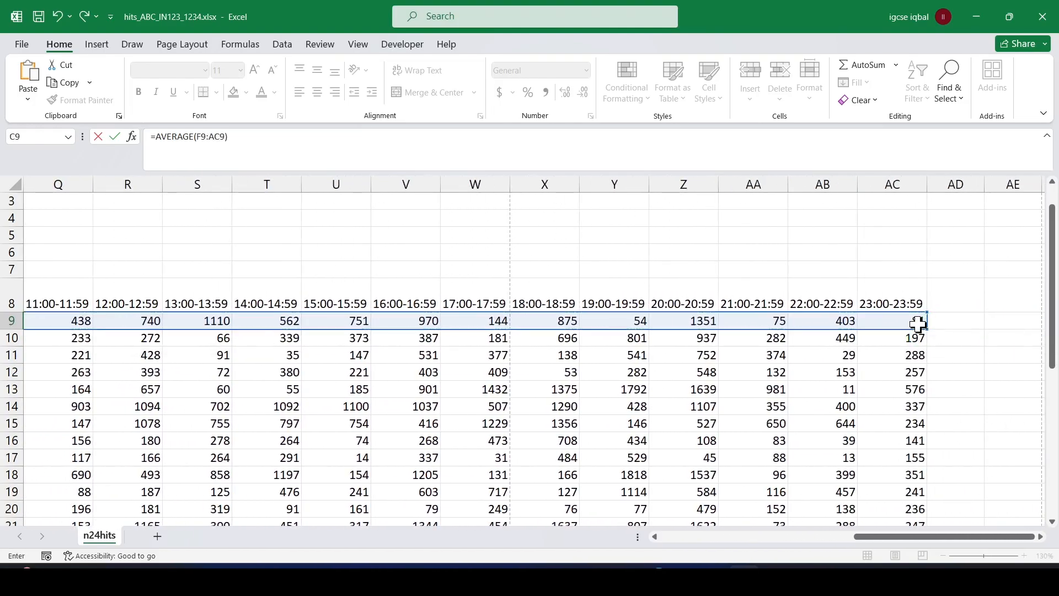
key(Return)
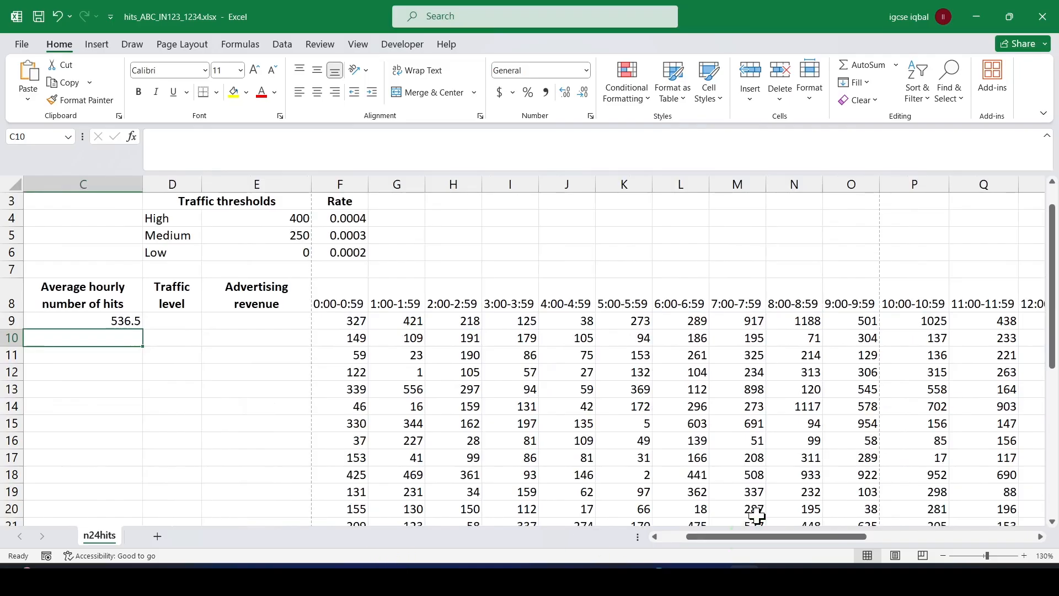
drag(721, 541, 638, 541)
Switch to the exam paper PDF, read question 5 and highlight "D9,", "C9" and "traffic threshold" in it.
key(alt+Tab)
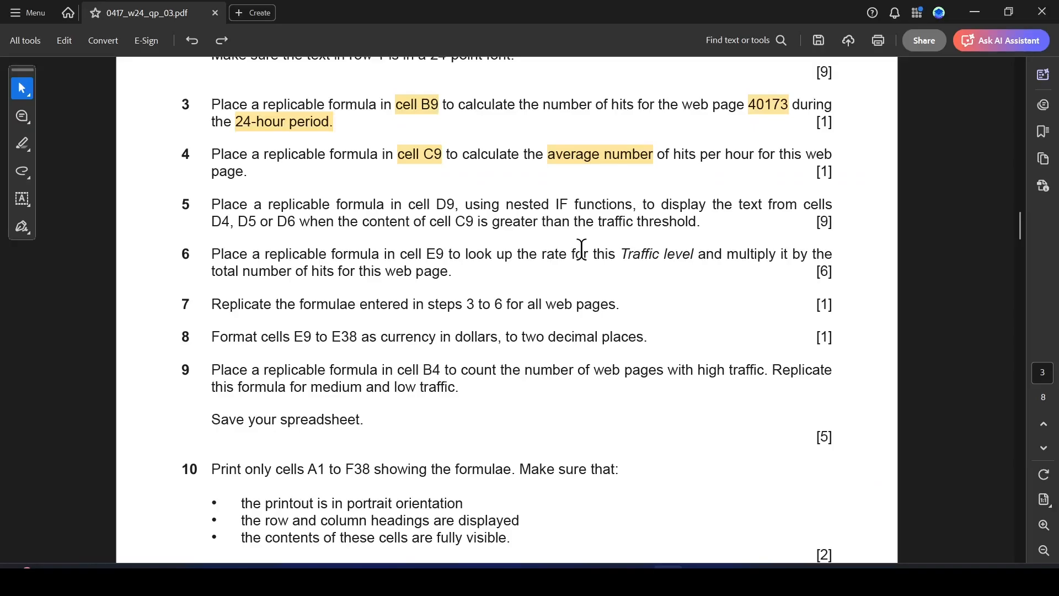
scroll(328, 251, up, 1)
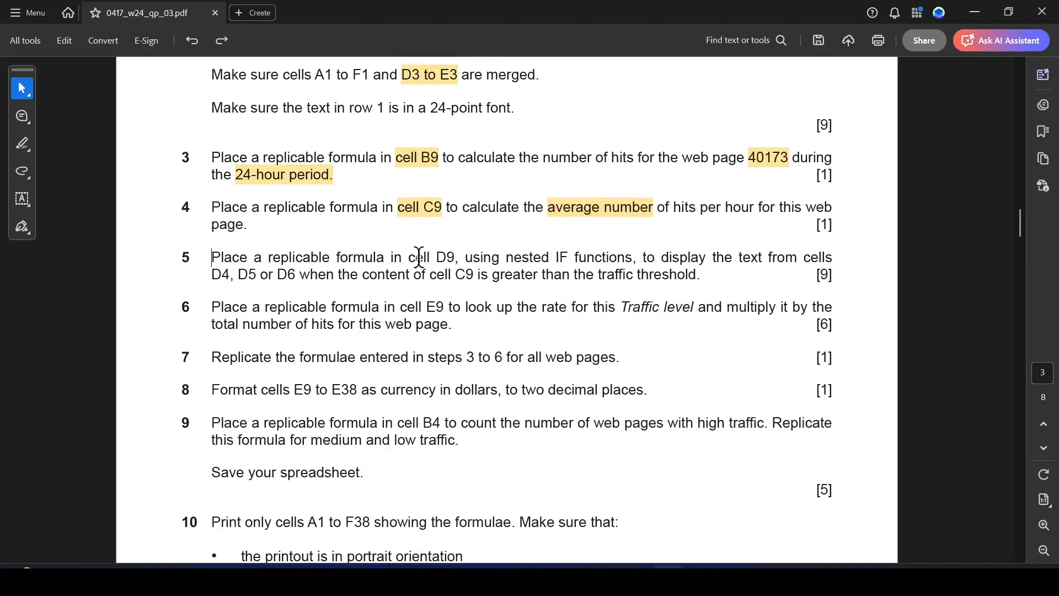
drag(435, 257, 459, 257)
click(499, 285)
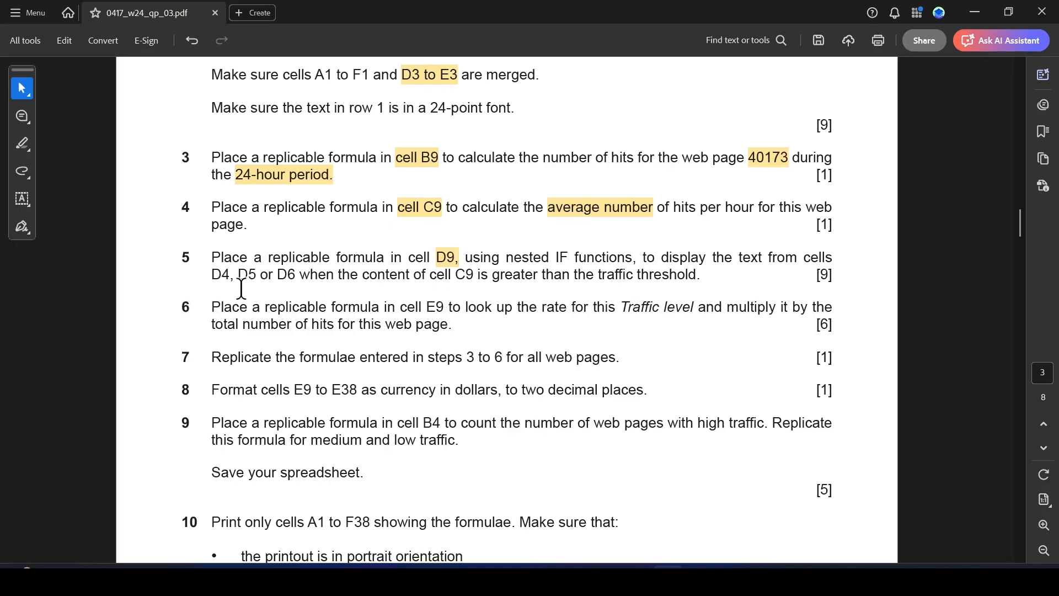
drag(455, 276, 478, 276)
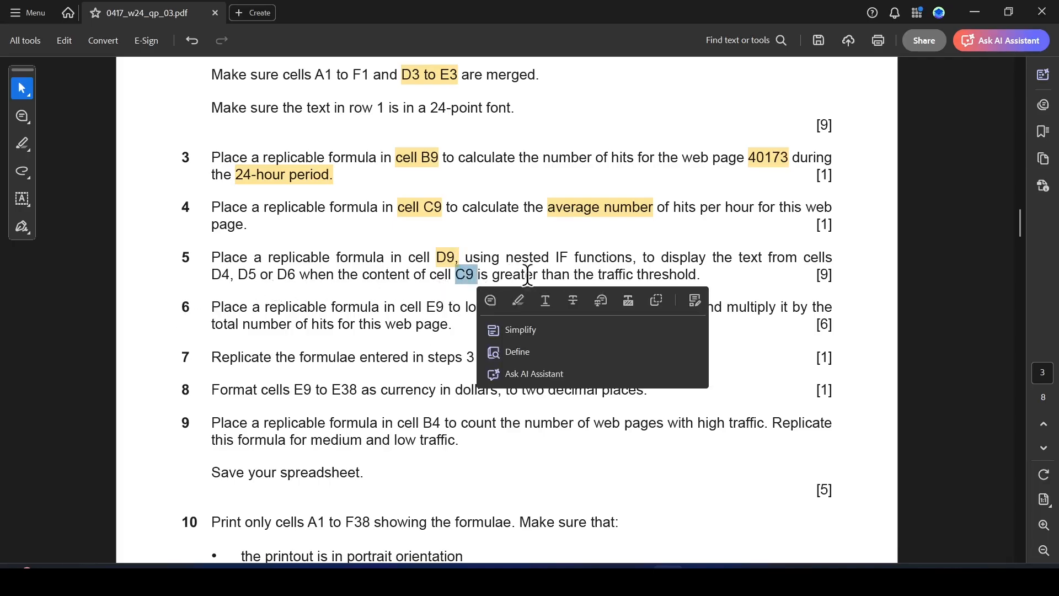
click(518, 300)
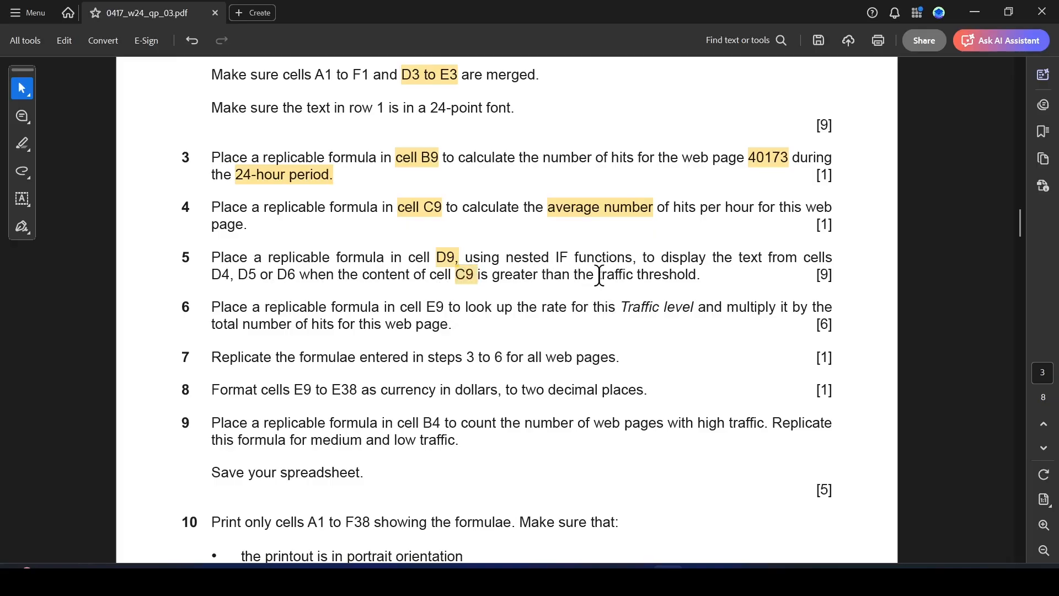
drag(600, 276, 697, 276)
click(723, 299)
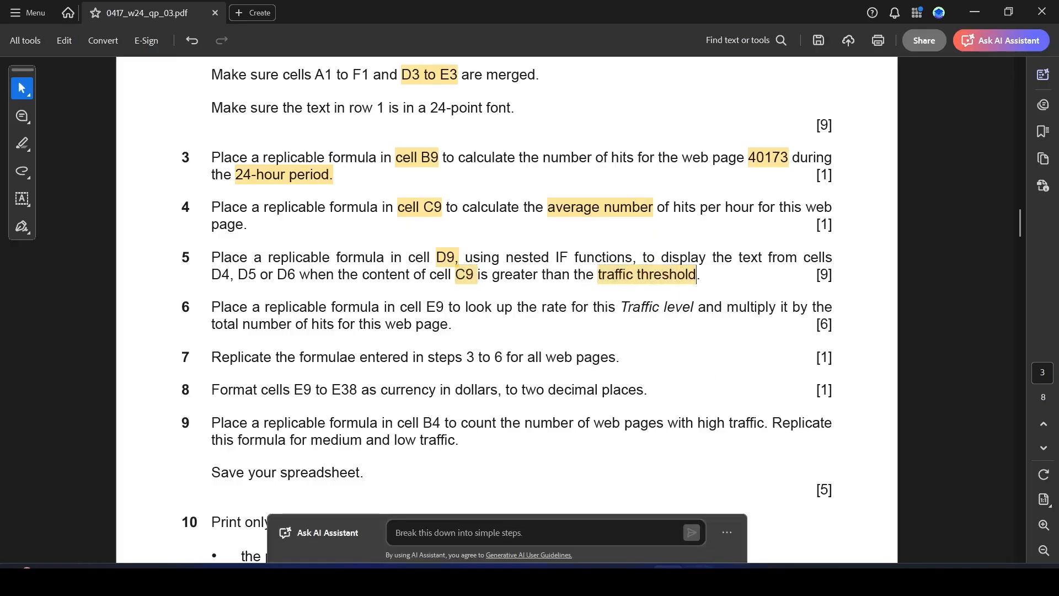
Switch to Excel, review the traffic thresholds in D3:E6 and begin the formula =IF(C9>E4,D4, in cell D9.
key(alt+Tab)
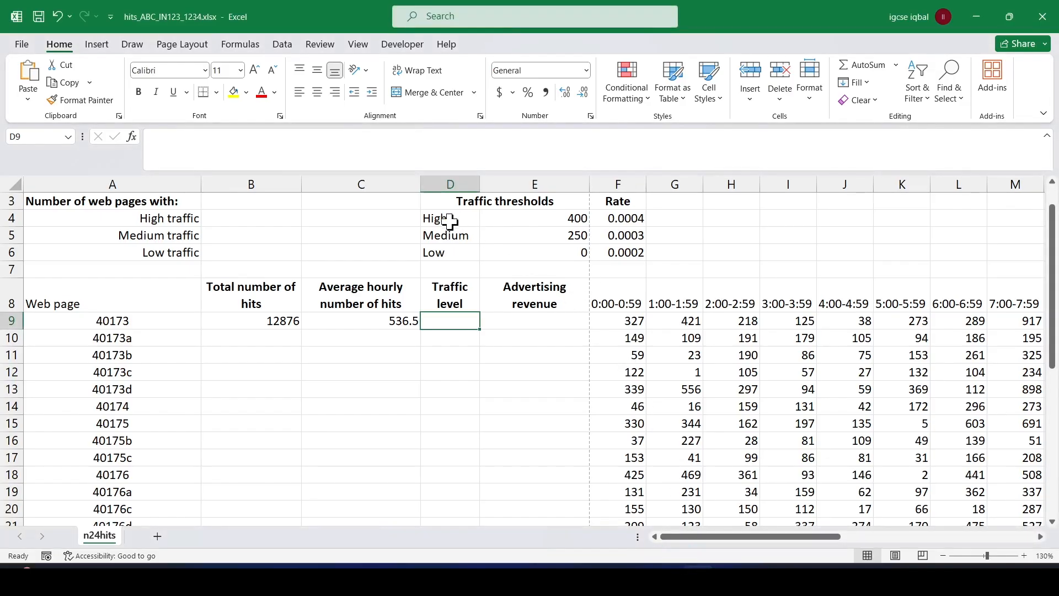
drag(450, 201, 537, 246)
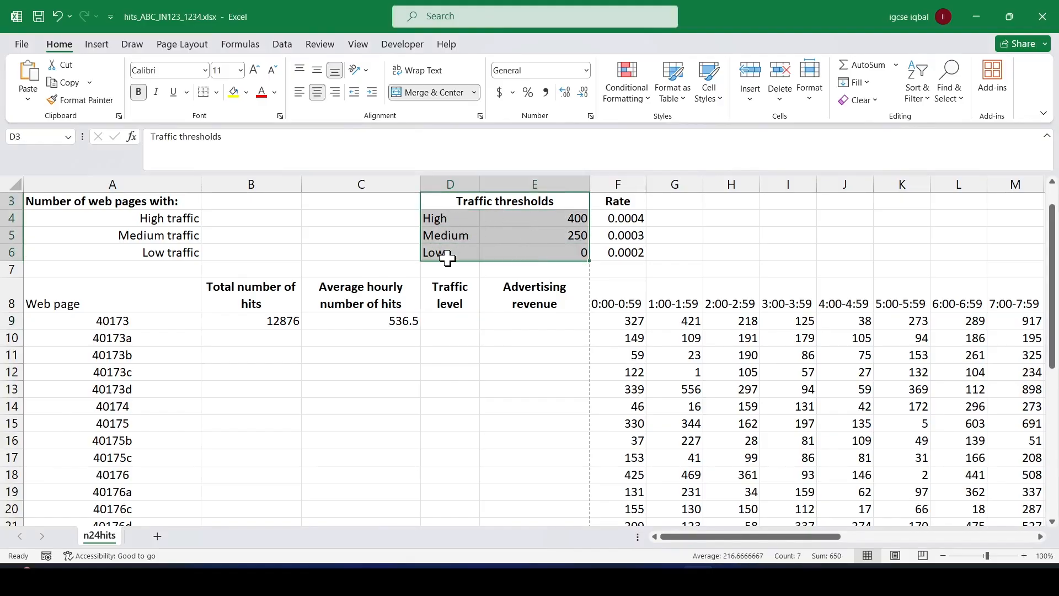
click(522, 337)
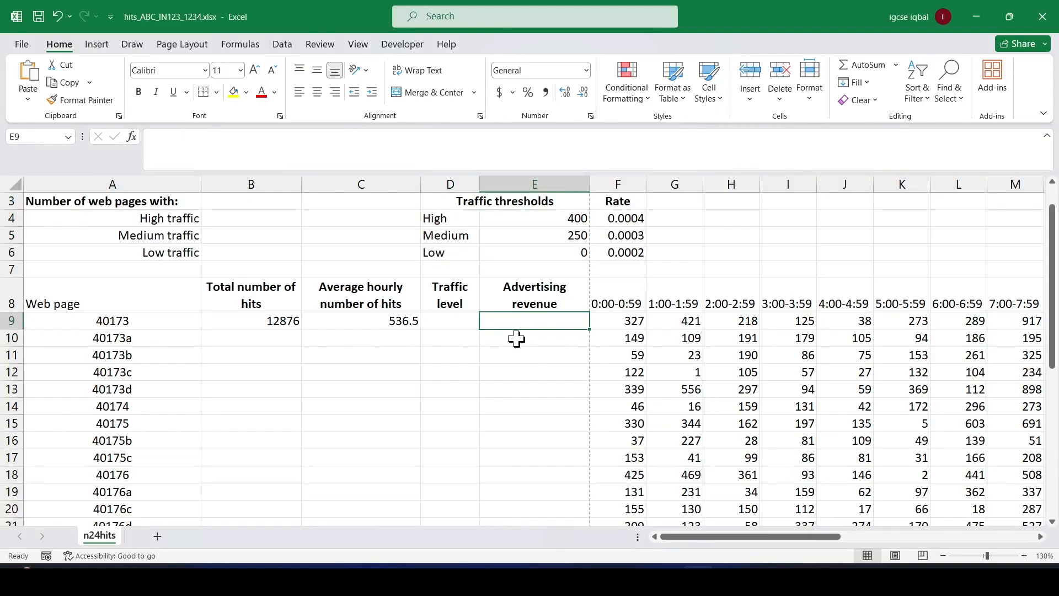
click(448, 322)
text(=)
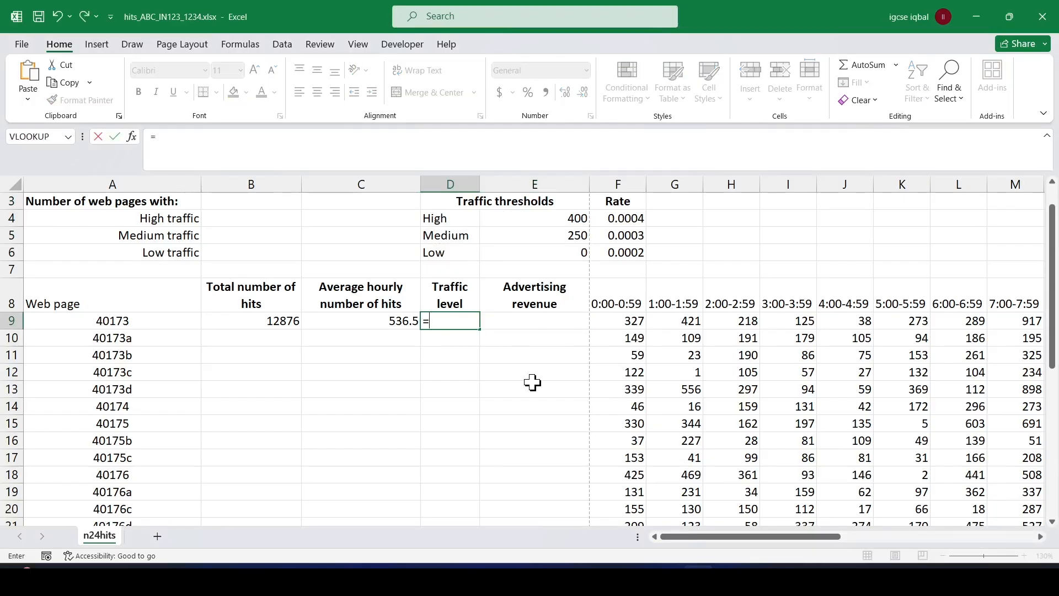
text(IF)
double_click(462, 340)
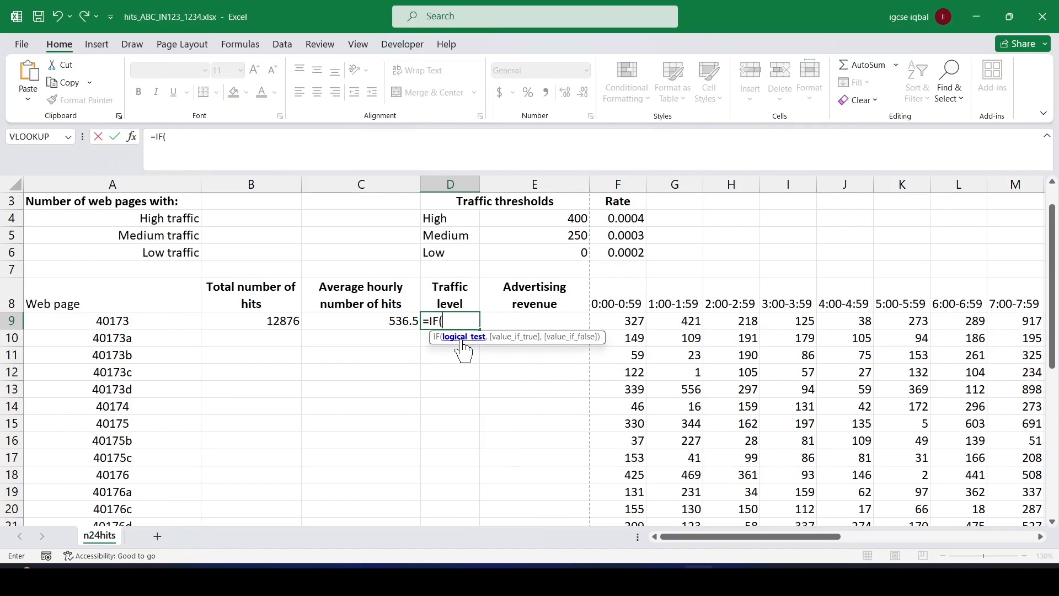
click(385, 318)
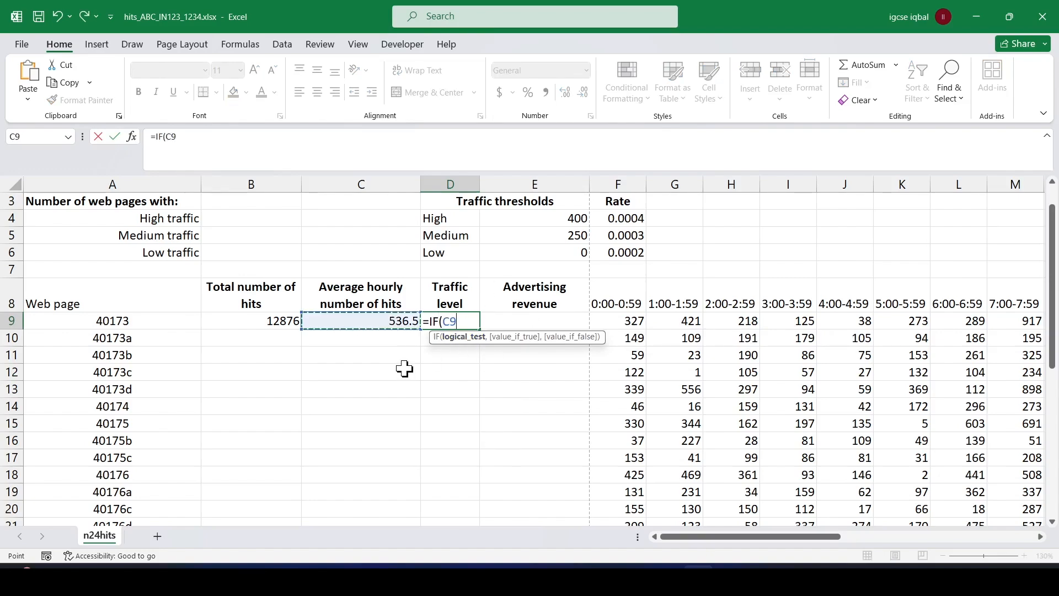
text(>)
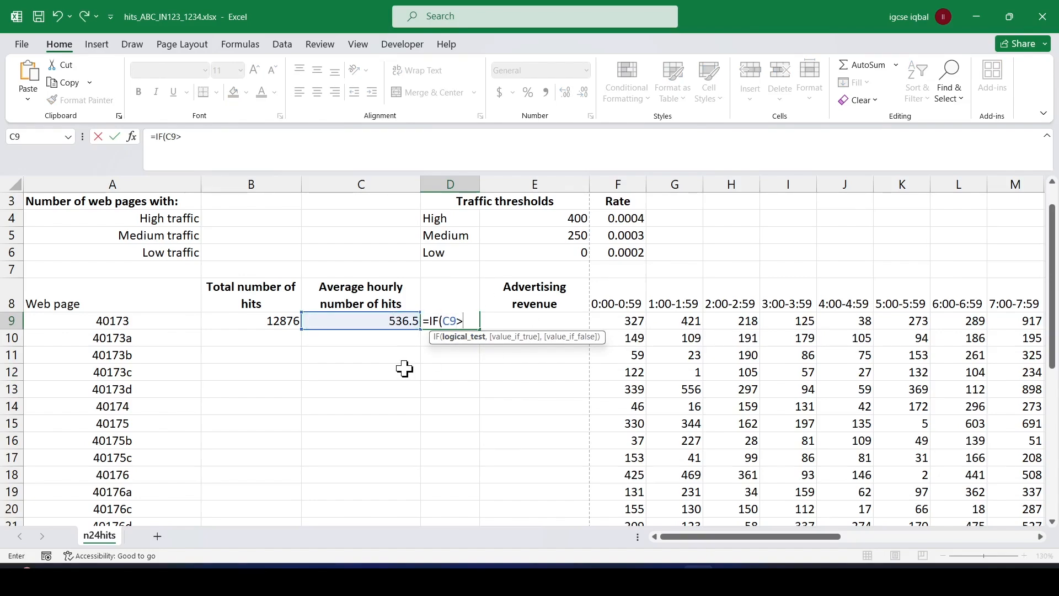
click(575, 218)
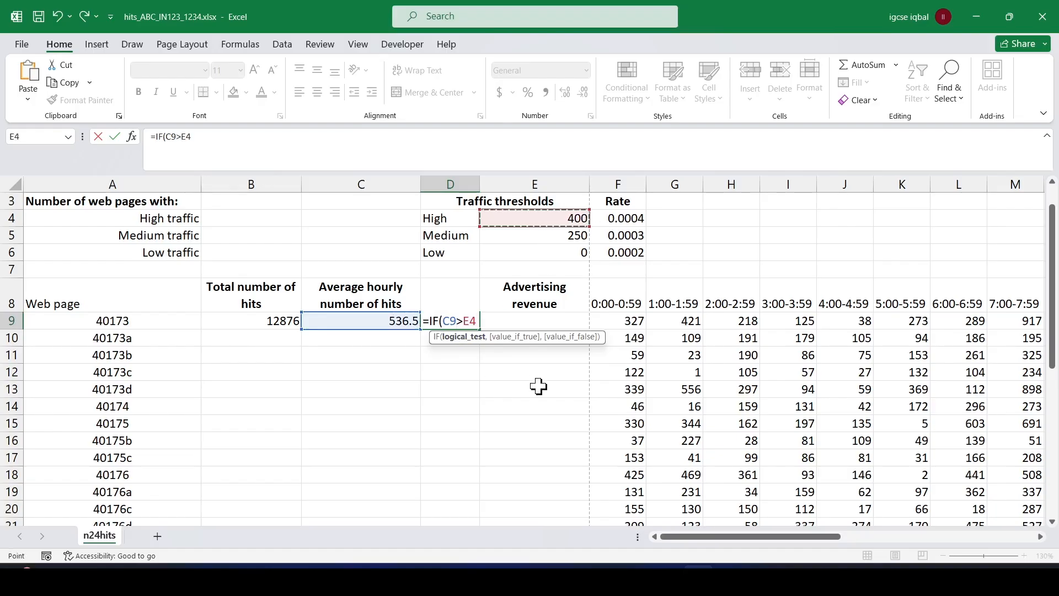
text(,)
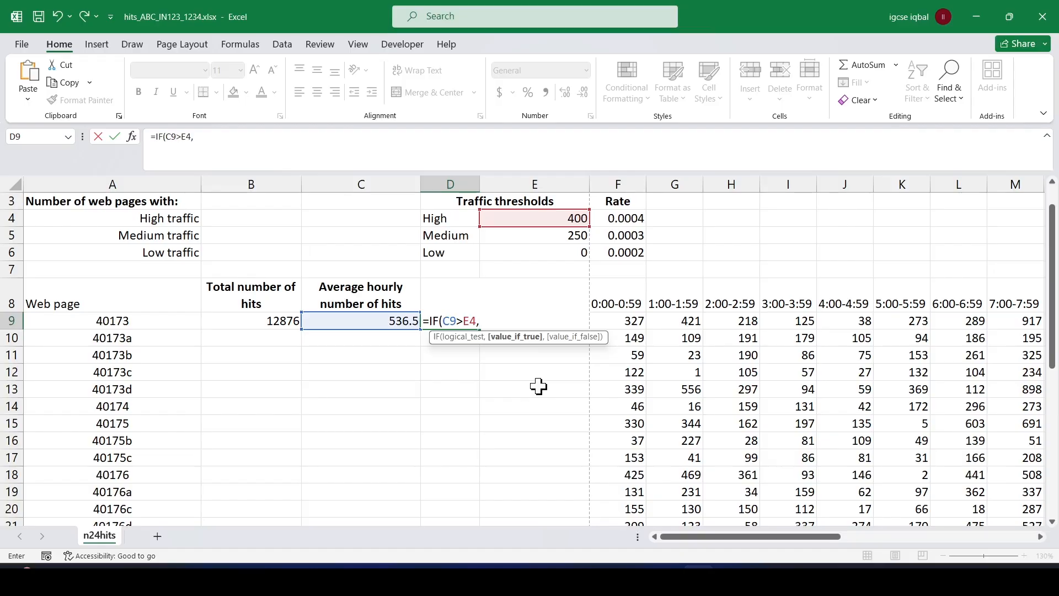
click(454, 220)
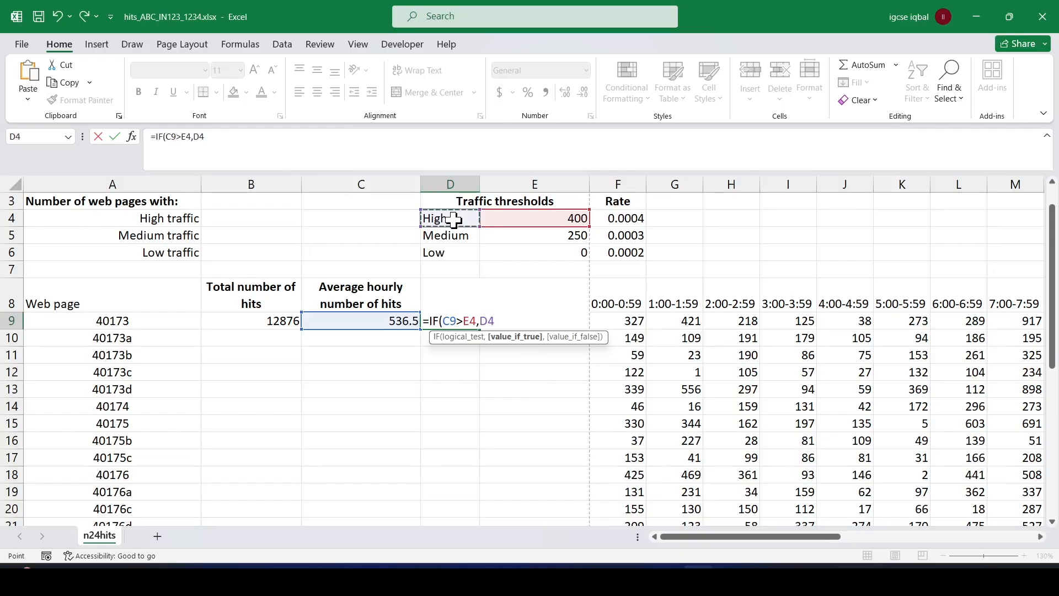
text(,)
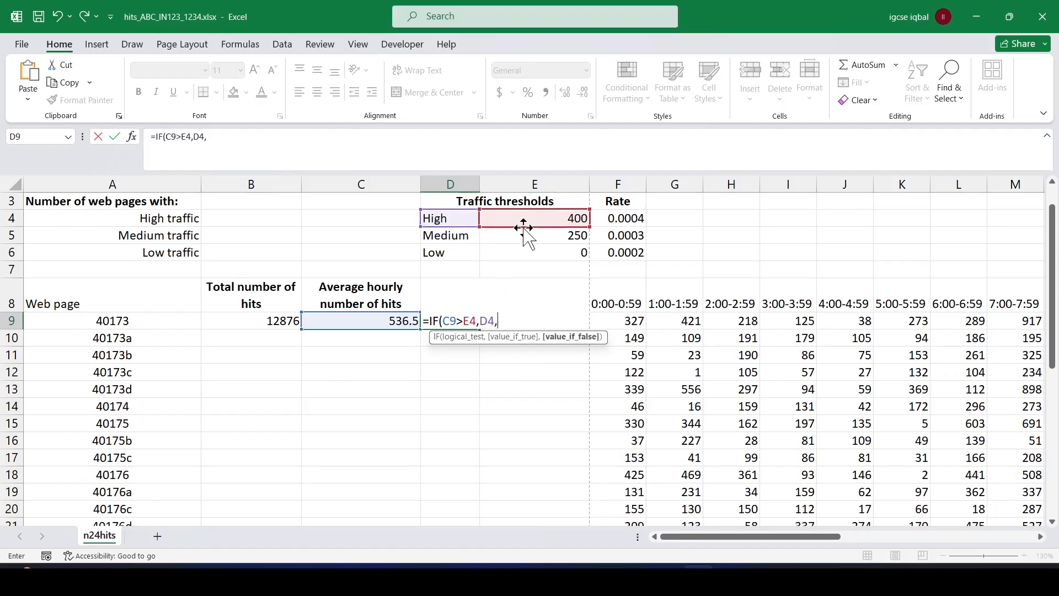
text(IF)
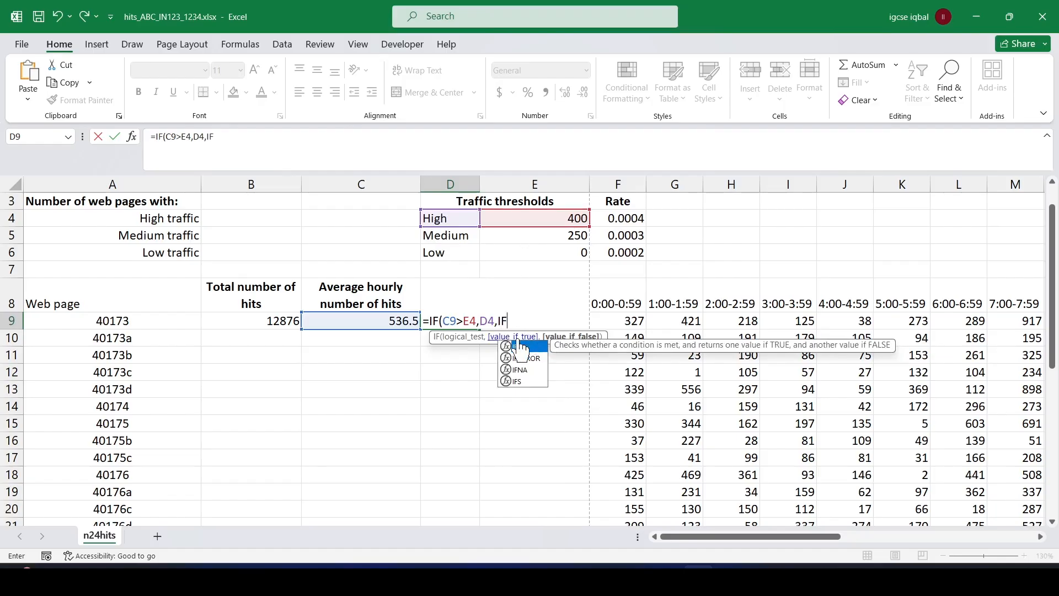
text(()
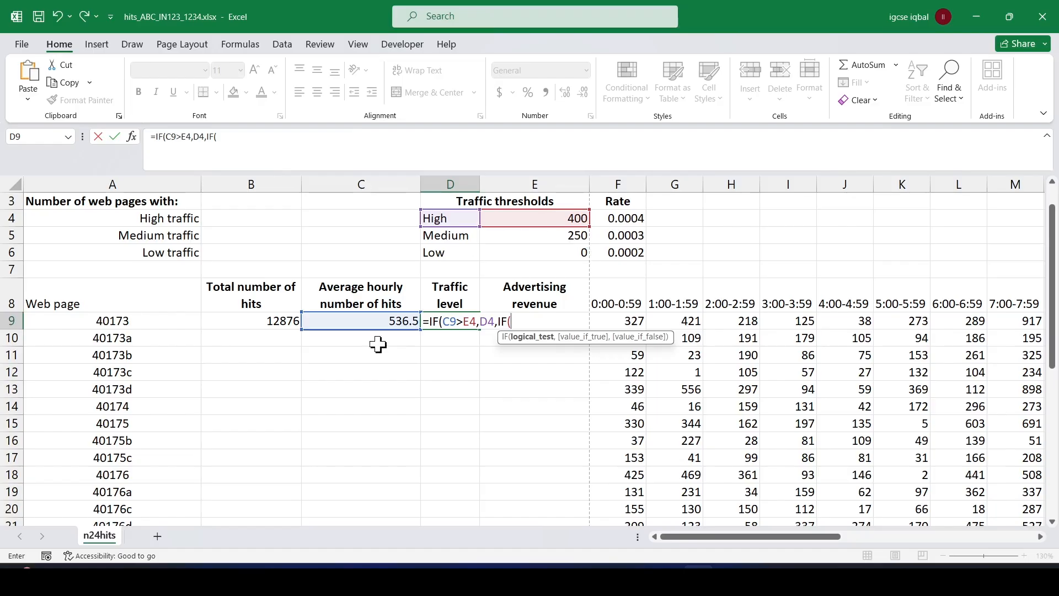
Nest a second condition IF(C9>E5,D5,D6 as the value-if-false part of the D9 formula.
click(392, 325)
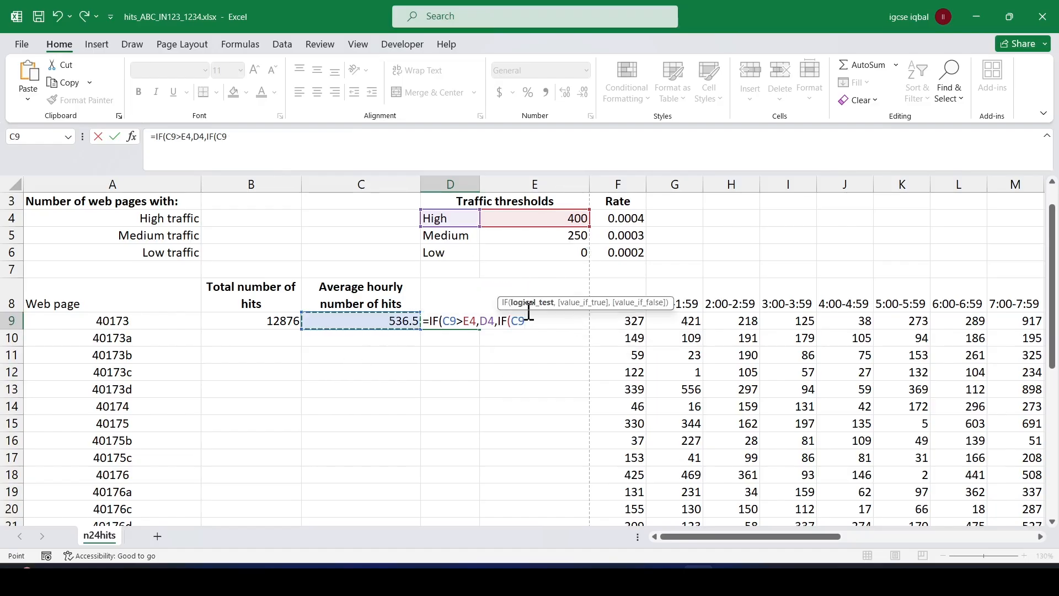
text(>)
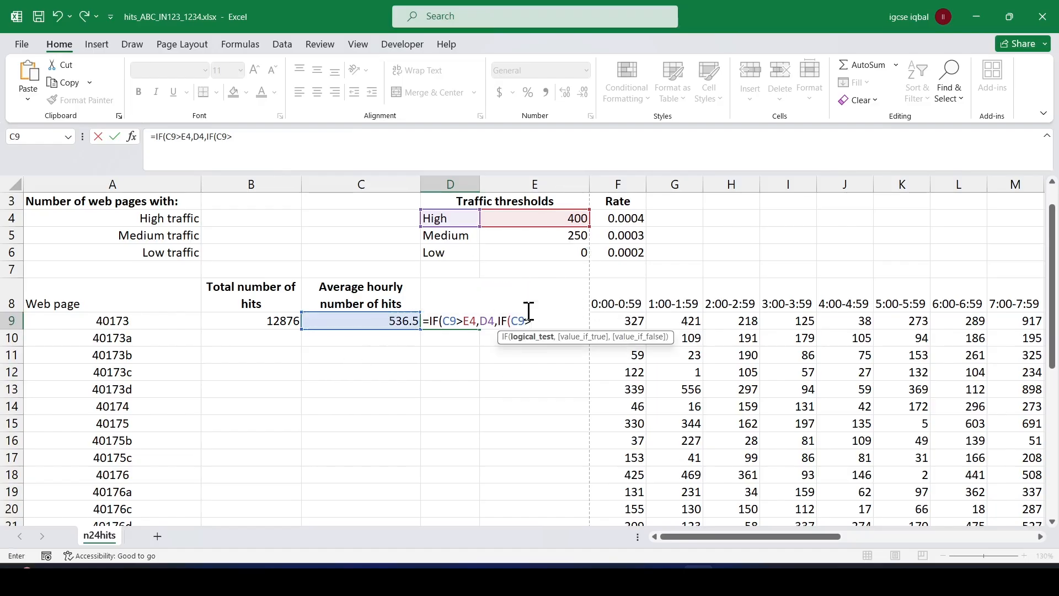
click(544, 236)
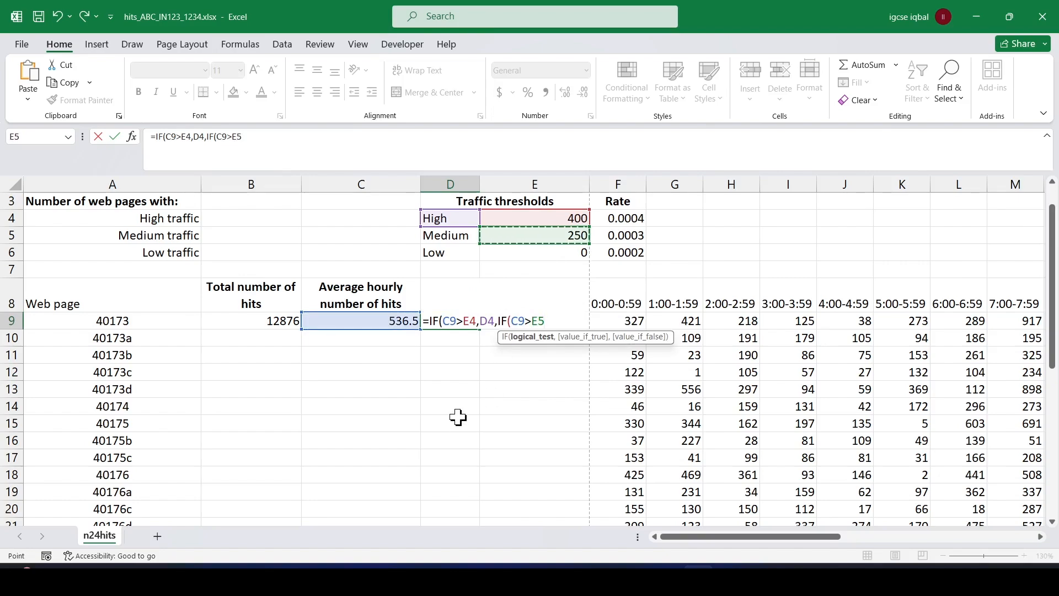
text(,)
click(451, 241)
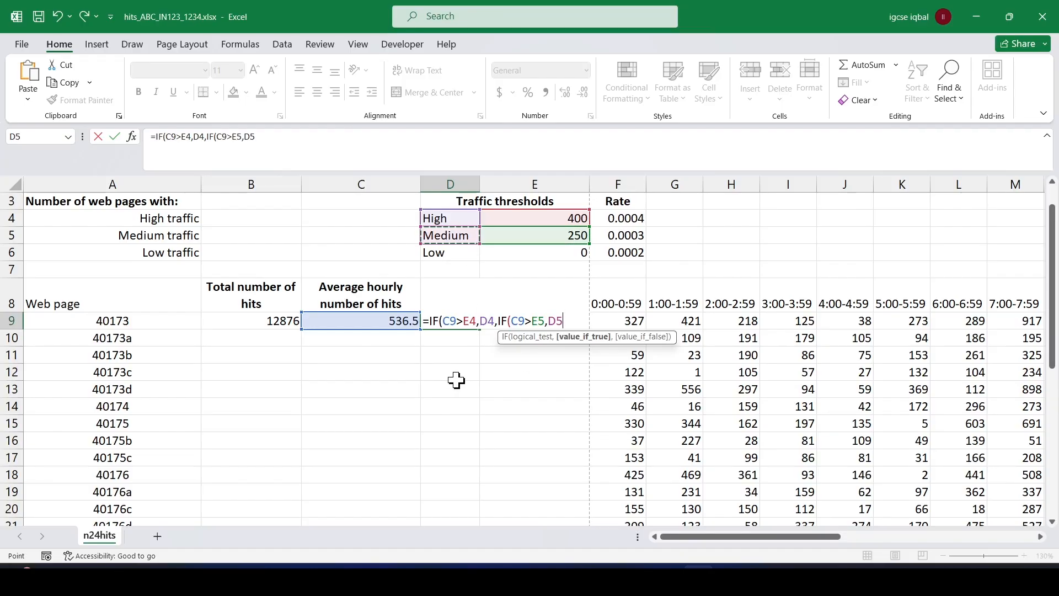
text(,)
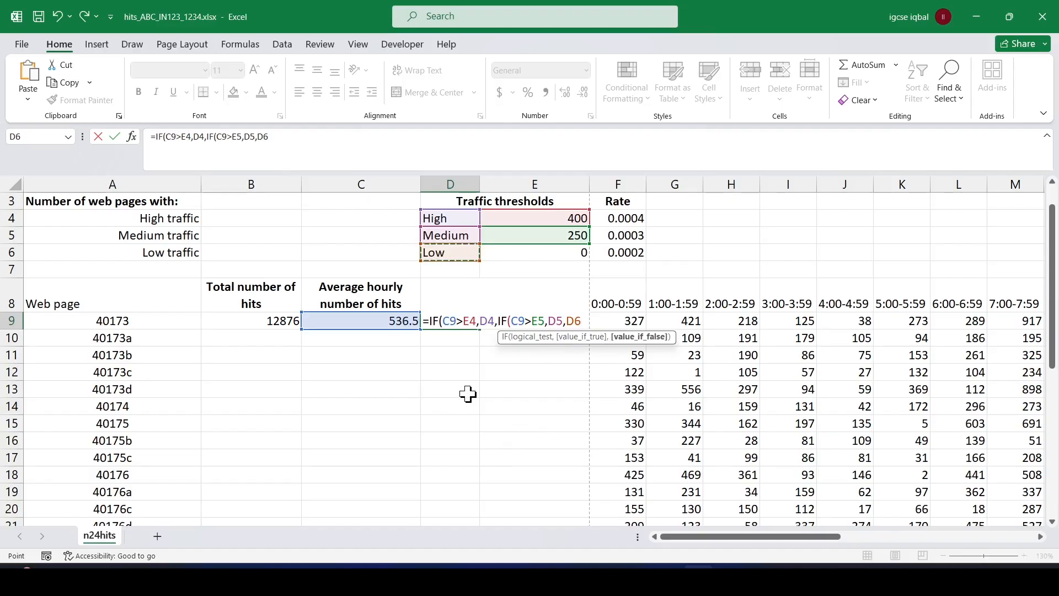
Make the E4 and D4 references absolute ($E$4, $D$4) in the first IF condition of the D9 formula.
click(464, 322)
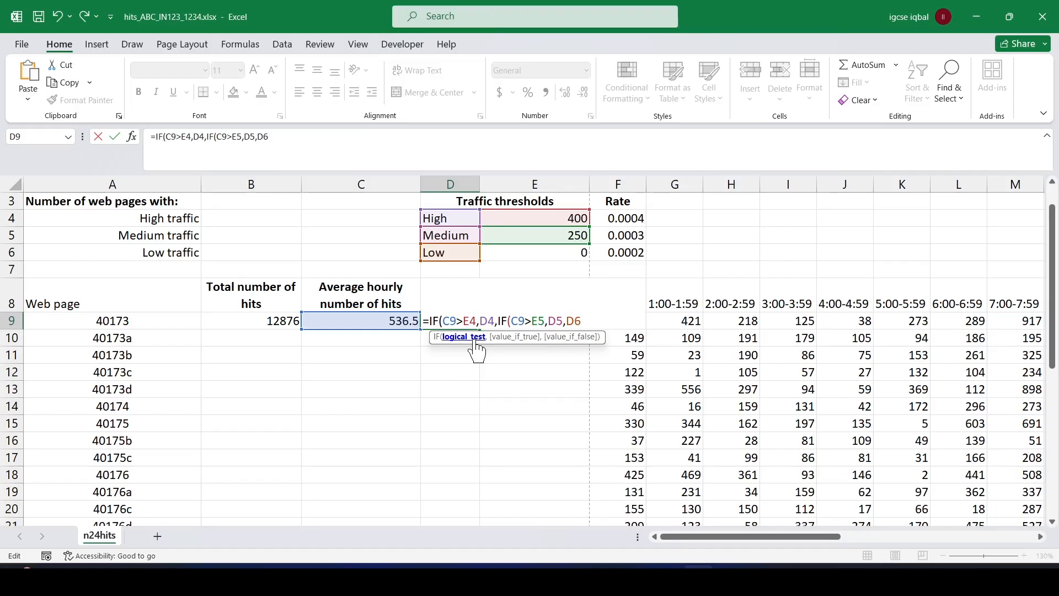
key(F4)
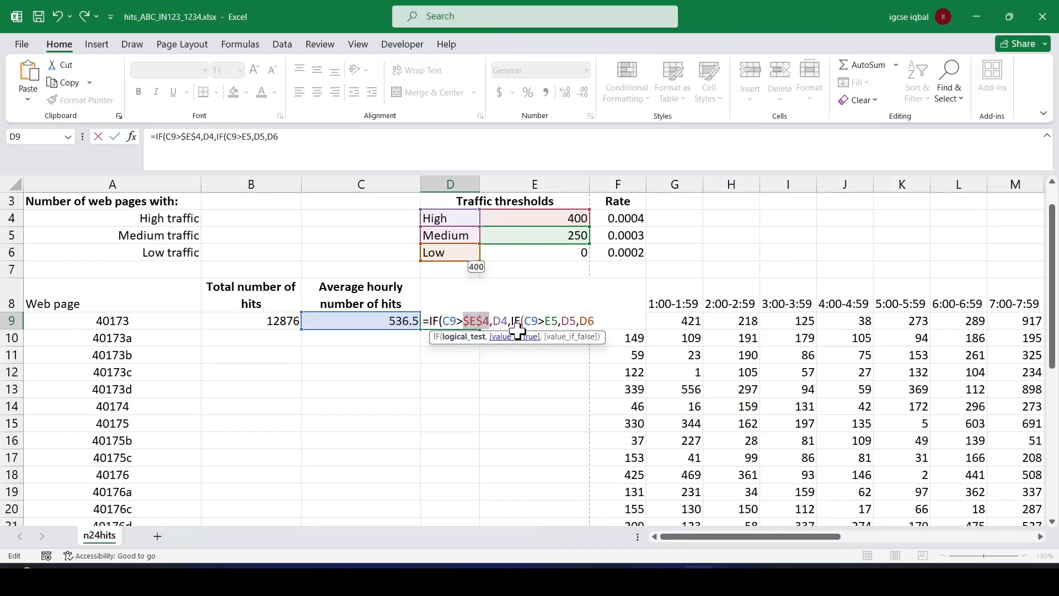
key(Right)
key(Right)
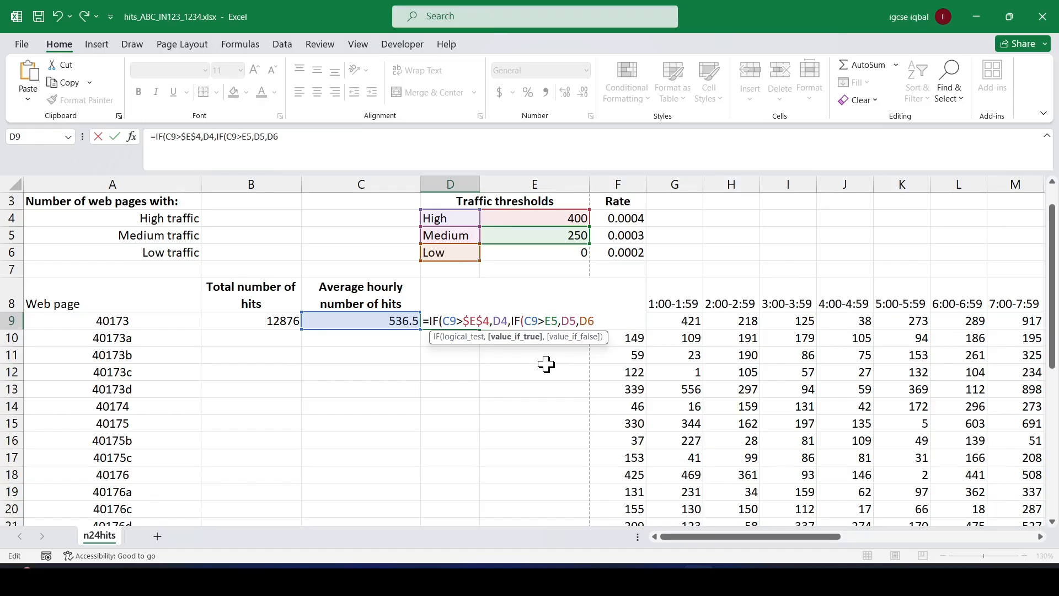
key(F4)
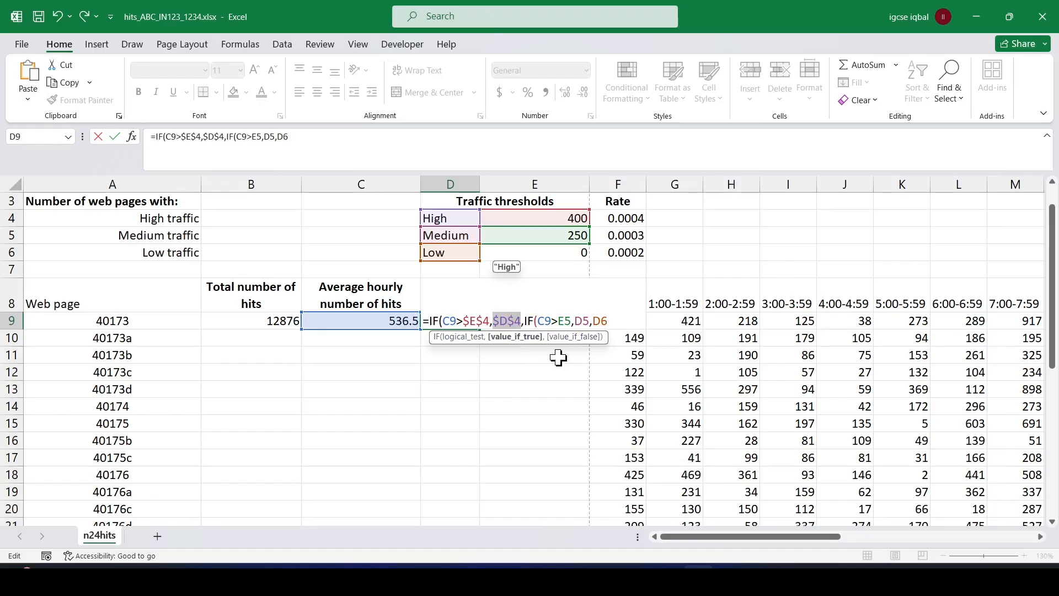
Make E5, D5 and D6 absolute in the nested IF, then close and enter the D9 formula.
click(558, 321)
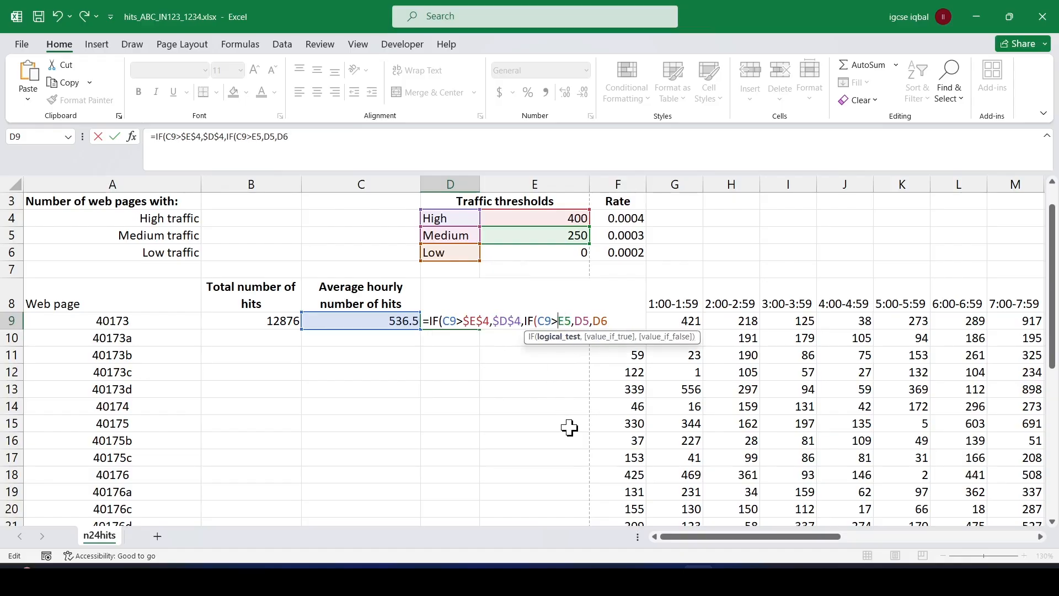
key(F4)
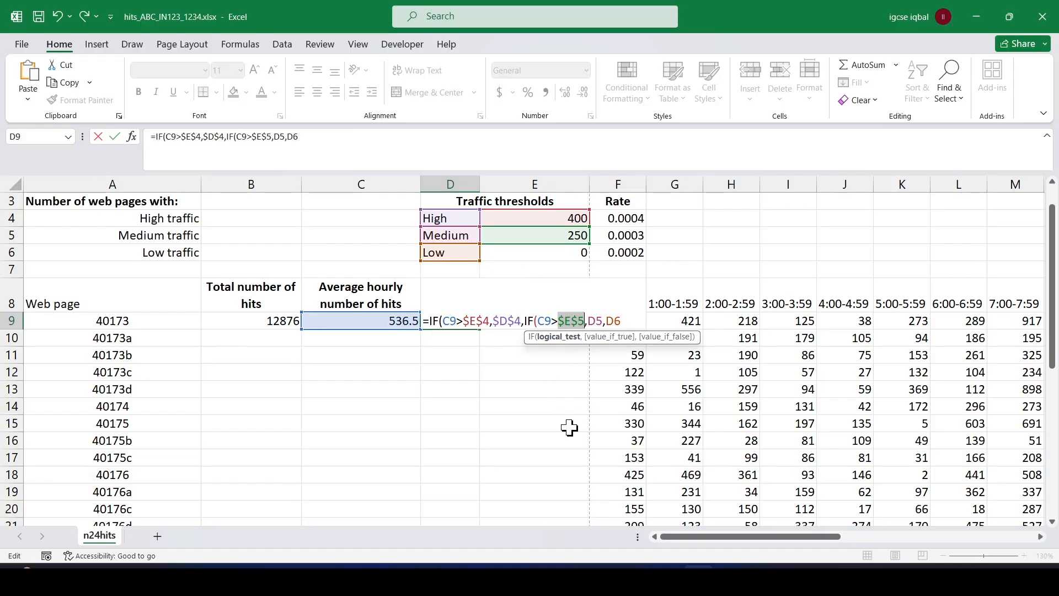
click(588, 317)
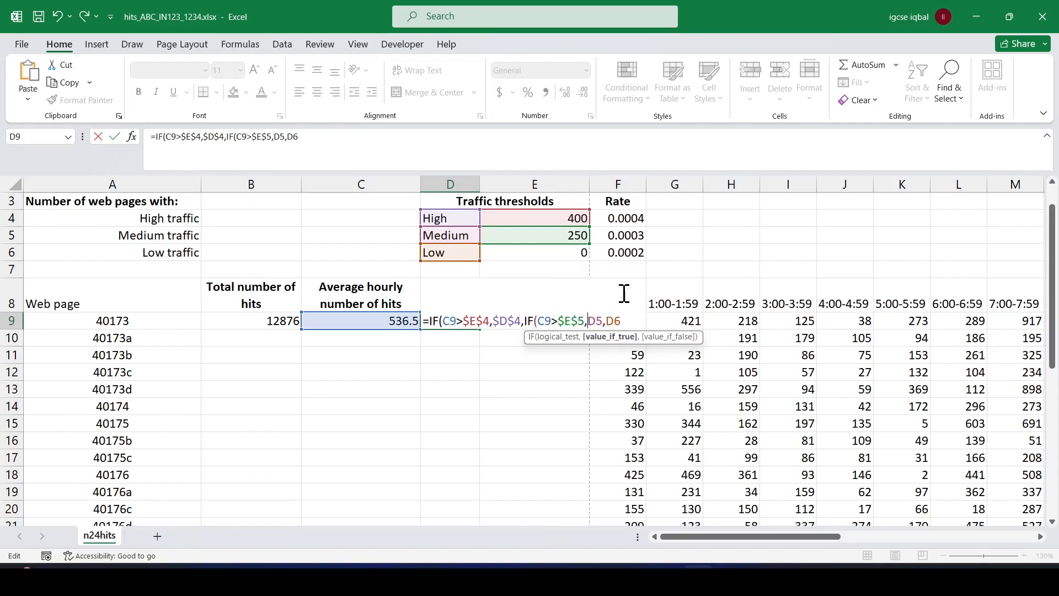
key(F4)
click(620, 322)
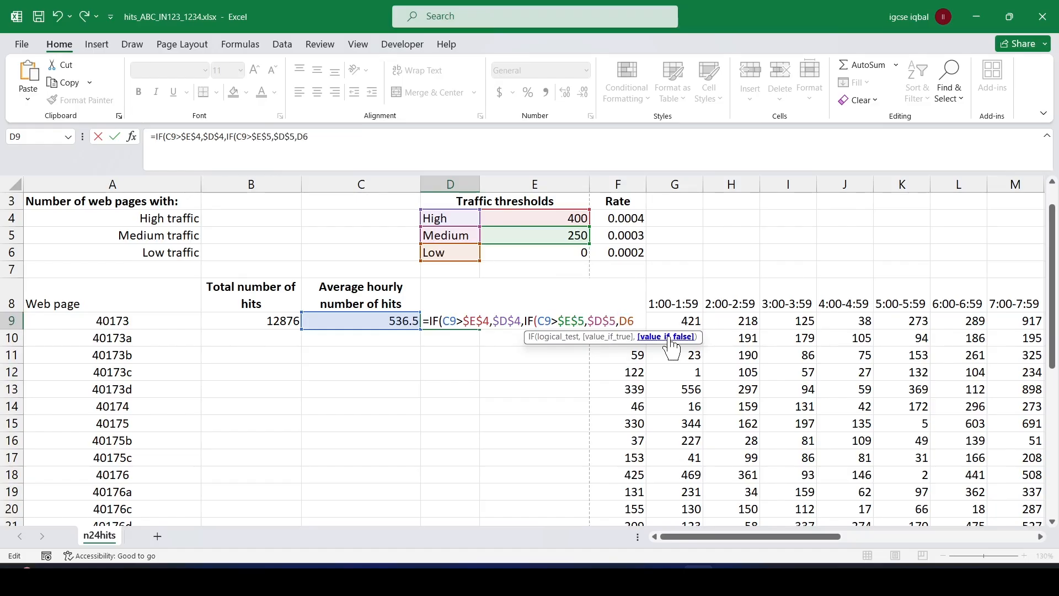
key(F4)
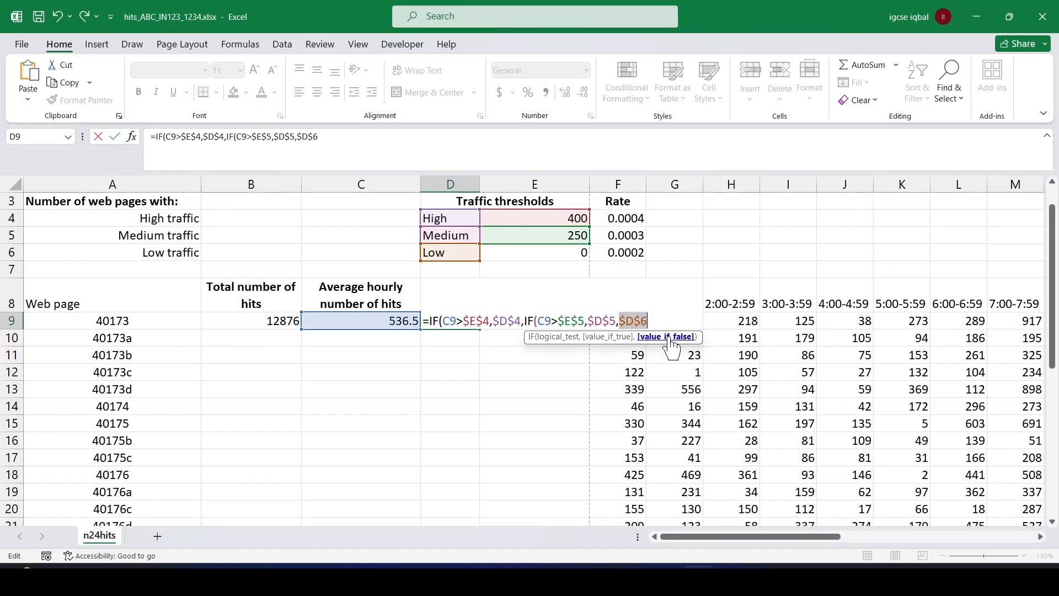
click(650, 320)
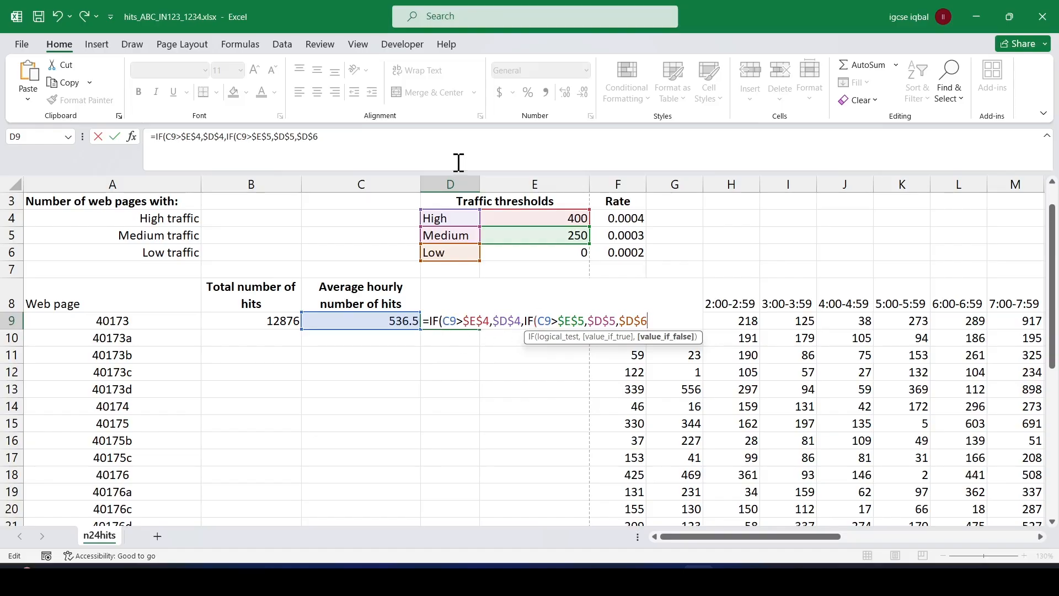
text())
key(Return)
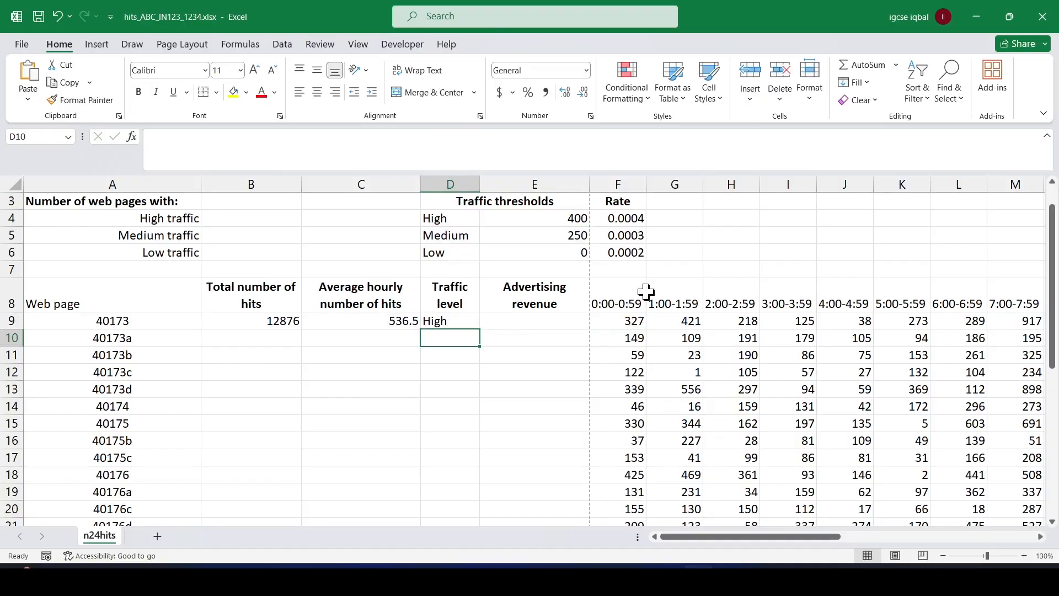
Switch to the exam paper PDF and highlight "E9 to look", "Traffic level" and "multiply" in question 6.
key(alt+Tab)
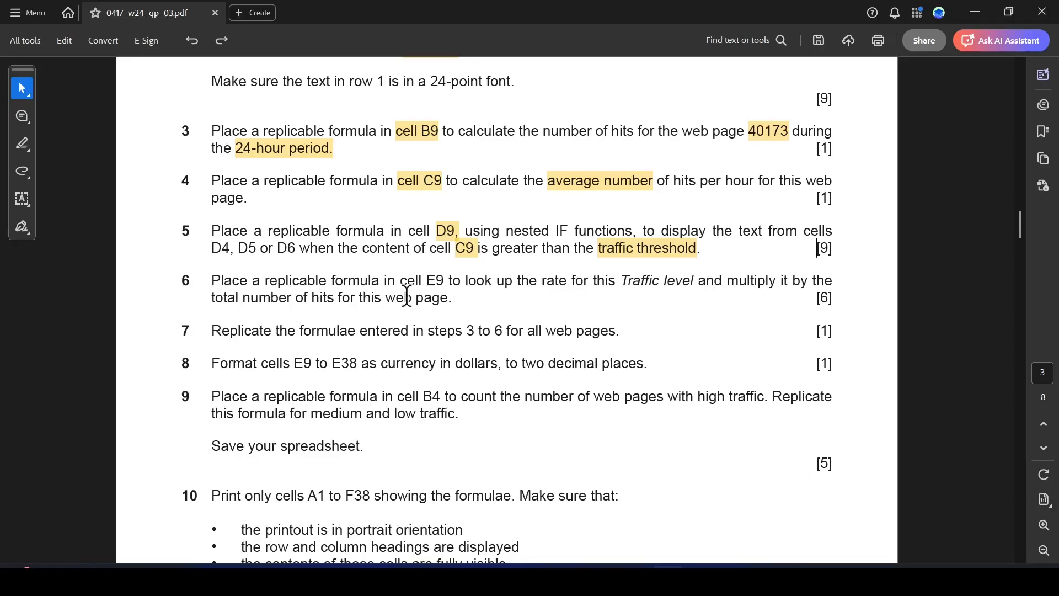
drag(427, 283, 493, 282)
click(535, 310)
drag(627, 280, 780, 283)
click(720, 307)
click(819, 307)
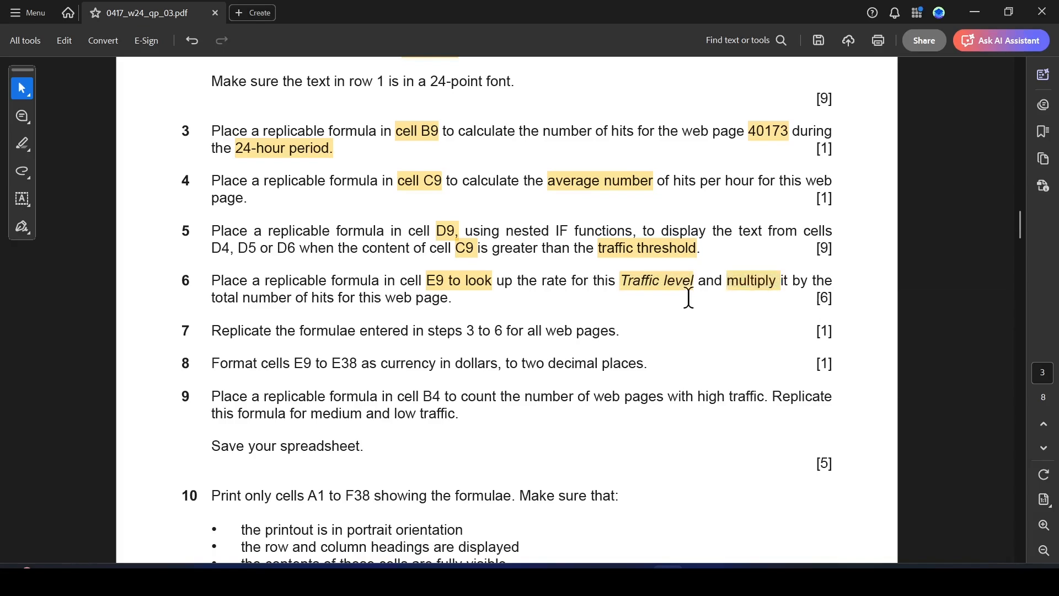
Switch to Excel, review the table in D3:F6, begin a VLOOKUP formula in cell E9 and open its function arguments.
key(alt+Tab)
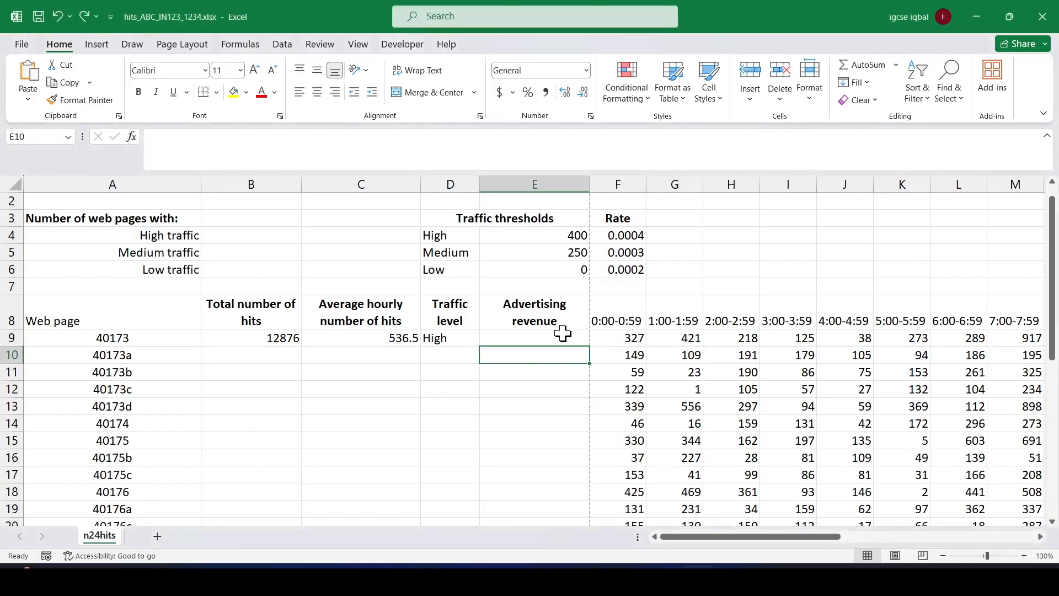
click(539, 338)
drag(456, 218, 636, 263)
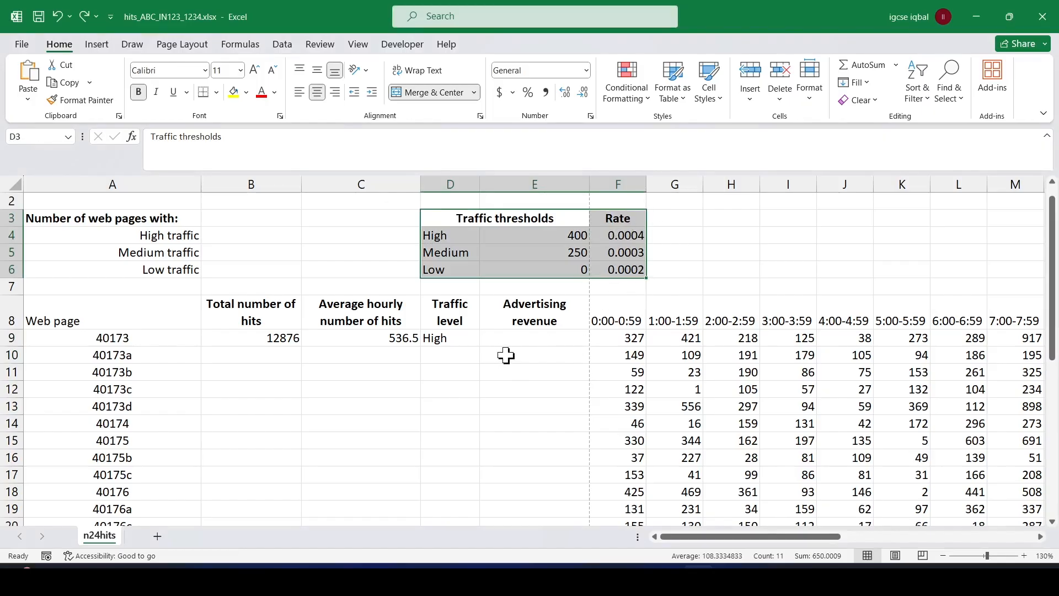
click(526, 336)
text(=)
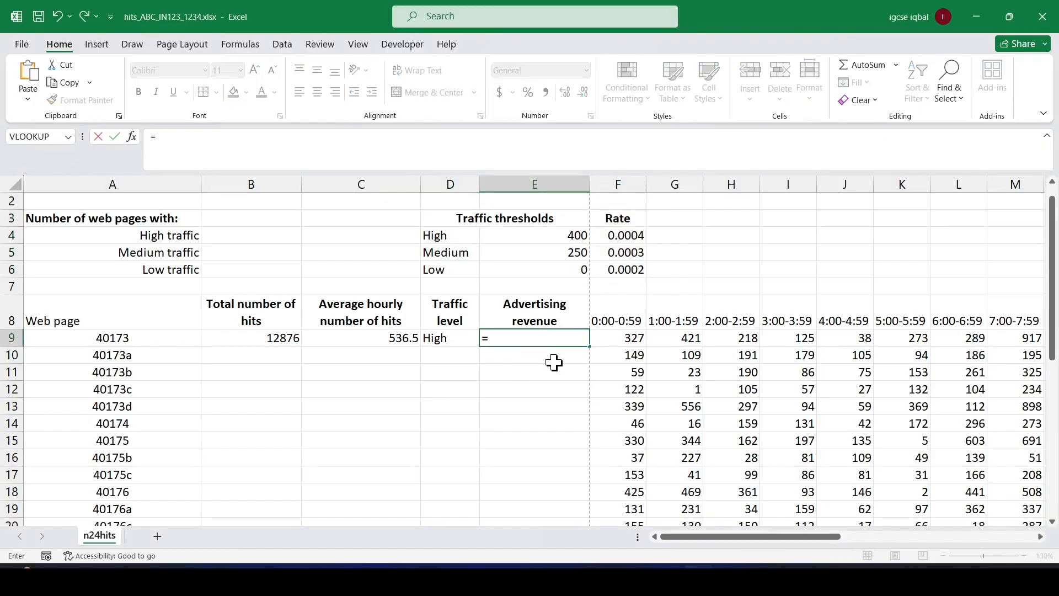
text(V)
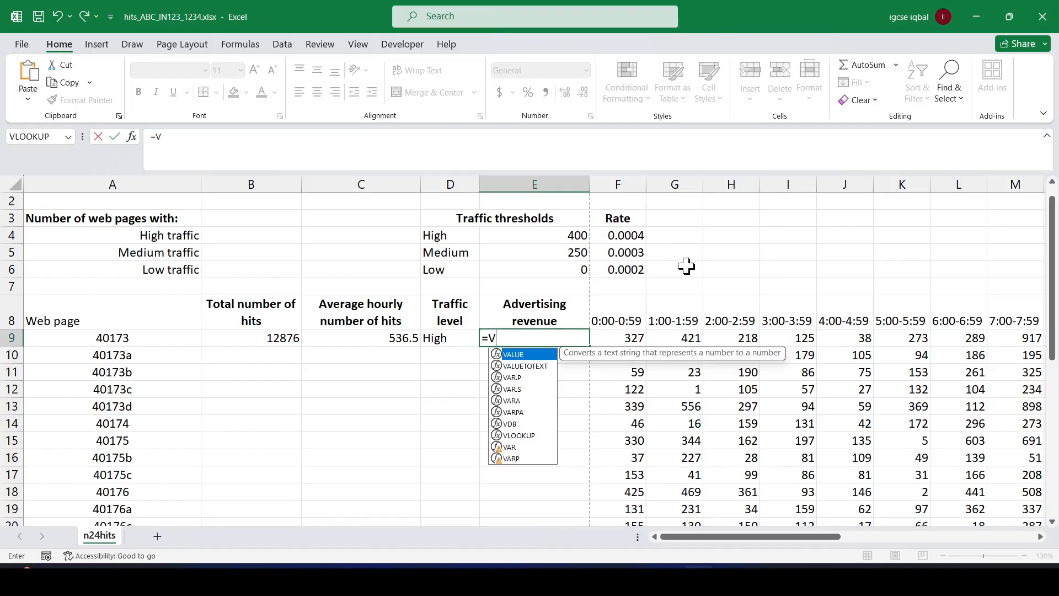
text(L)
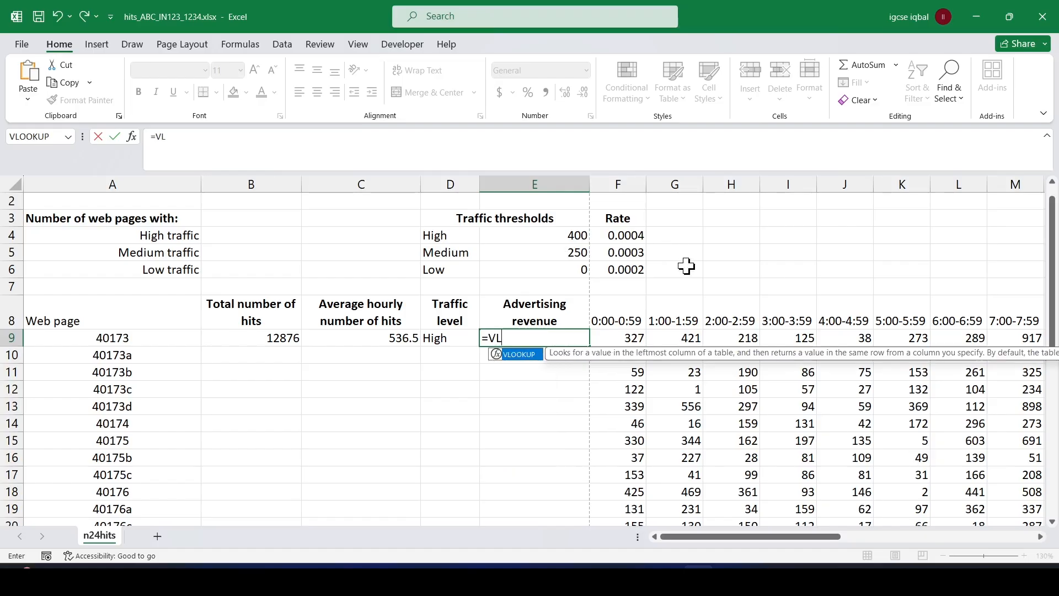
double_click(525, 354)
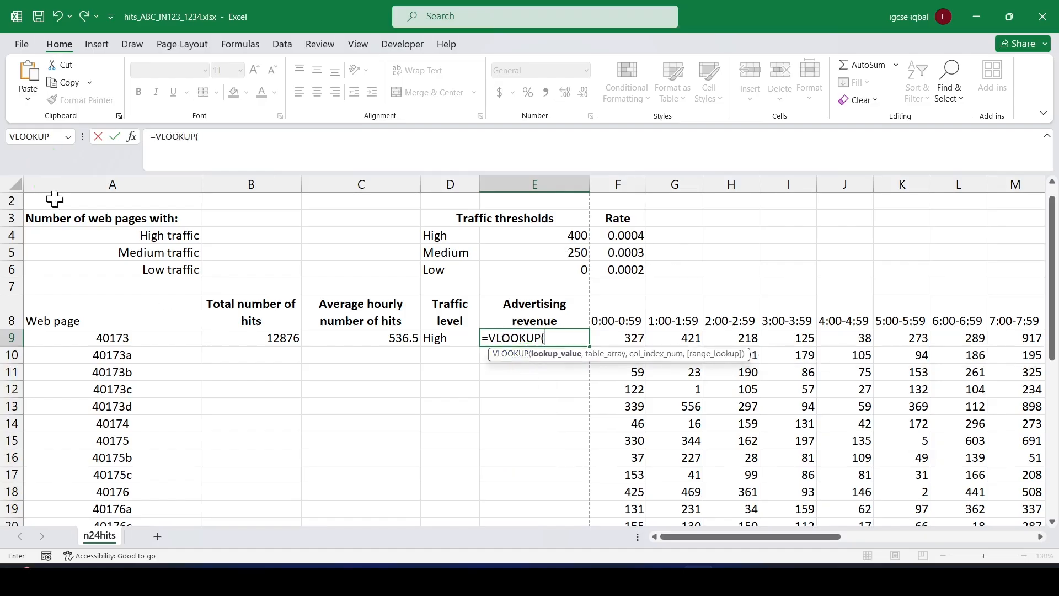
click(131, 136)
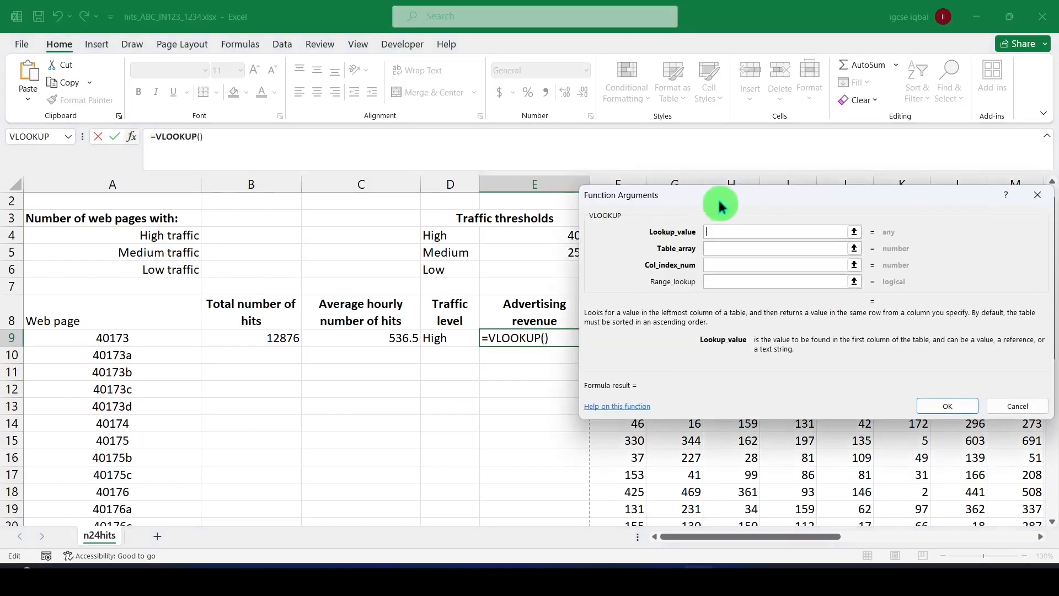
Set the VLOOKUP lookup value to D9 and the table array to the absolute range $D$4:$F$6.
drag(720, 205, 859, 196)
click(445, 341)
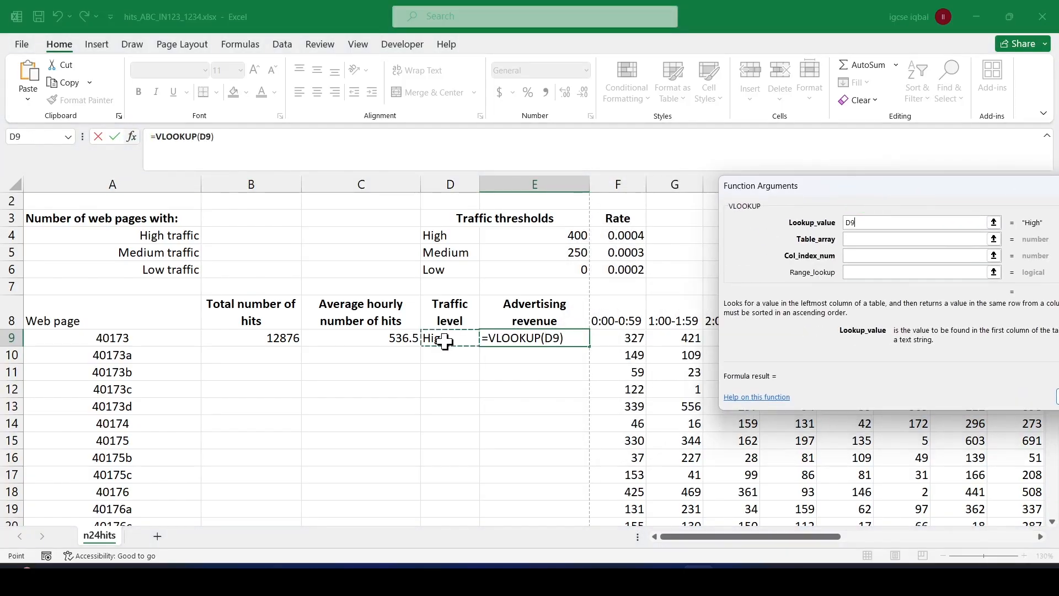
click(857, 239)
drag(437, 235, 620, 272)
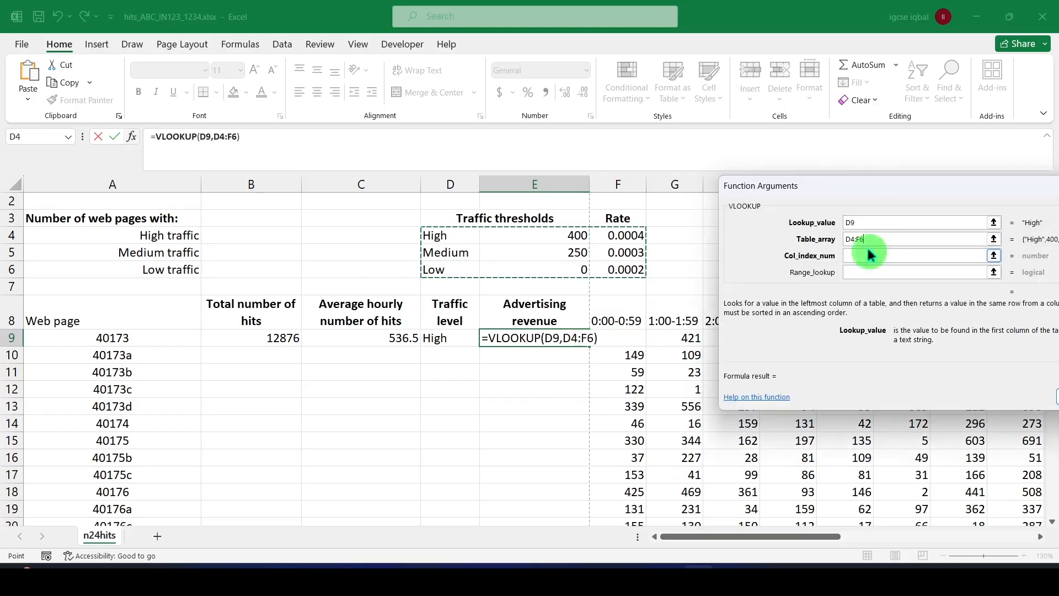
click(847, 240)
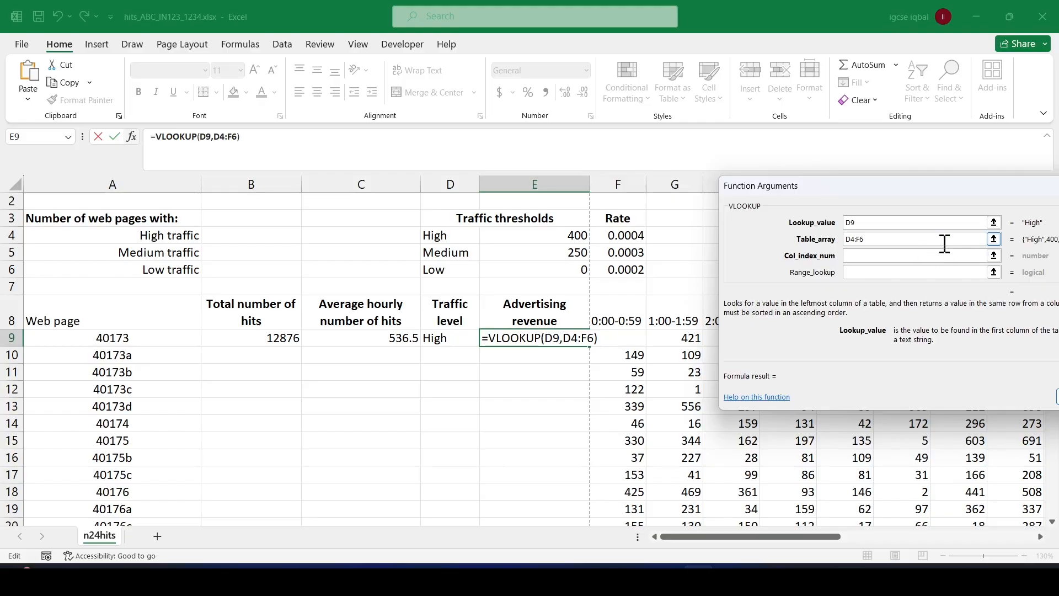
key(F4)
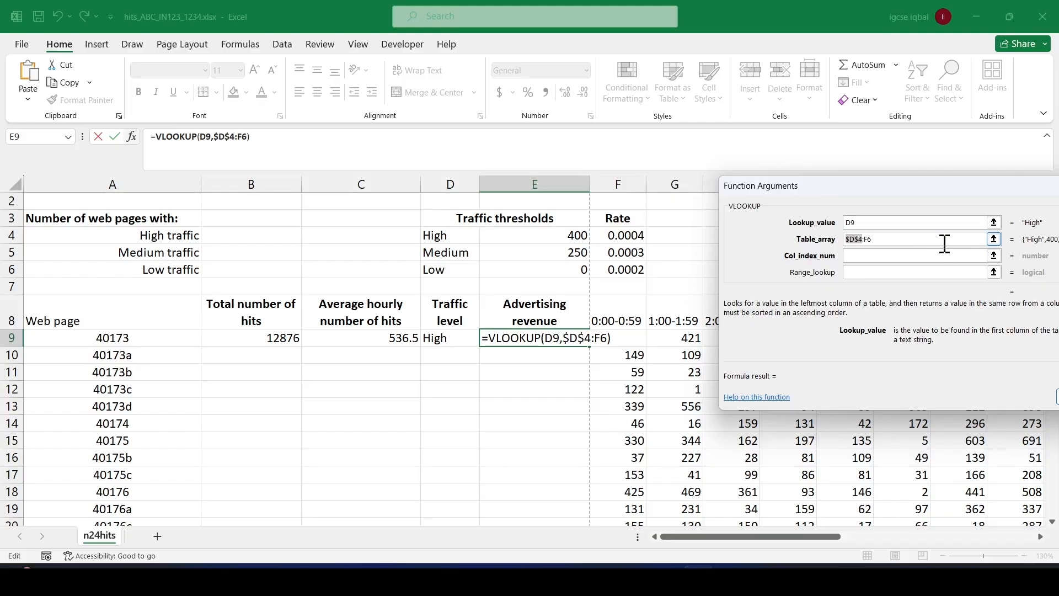
click(864, 240)
click(912, 255)
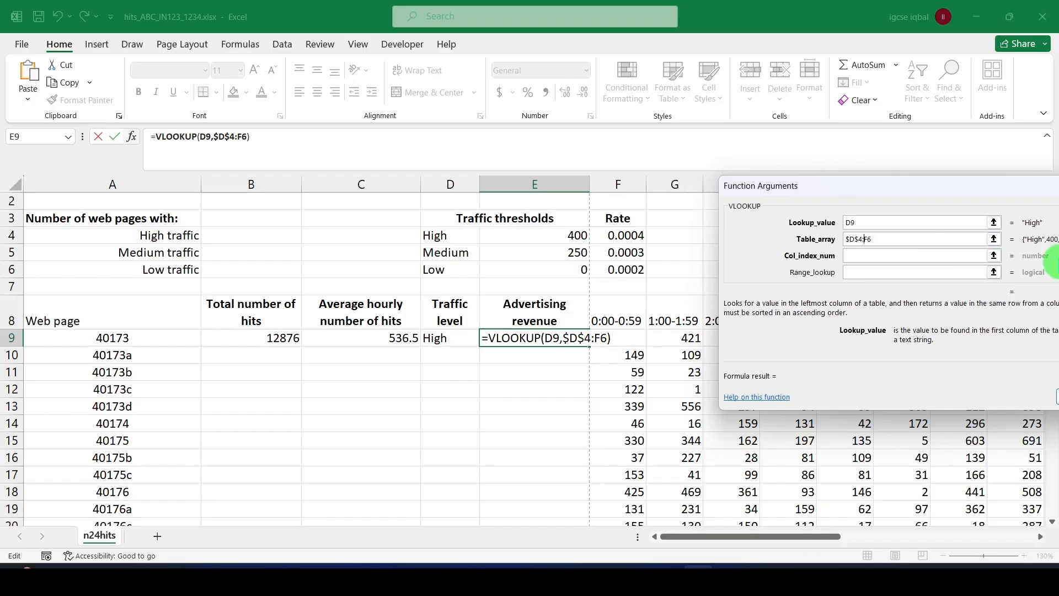
key(F4)
Set the VLOOKUP column index number to 3 and the range lookup to 0, and enter the formula in E9.
click(854, 254)
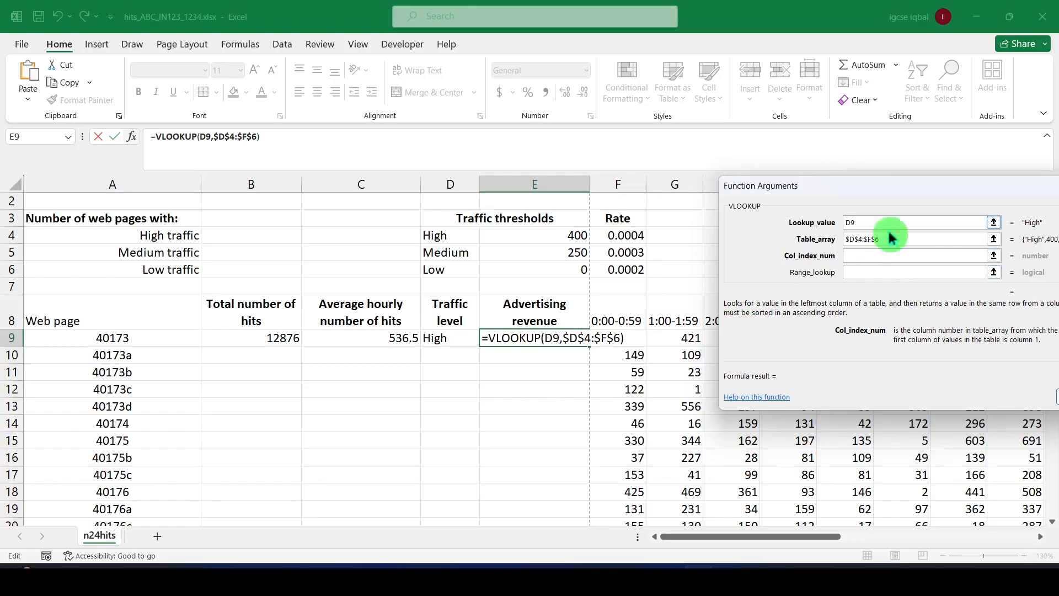
click(844, 256)
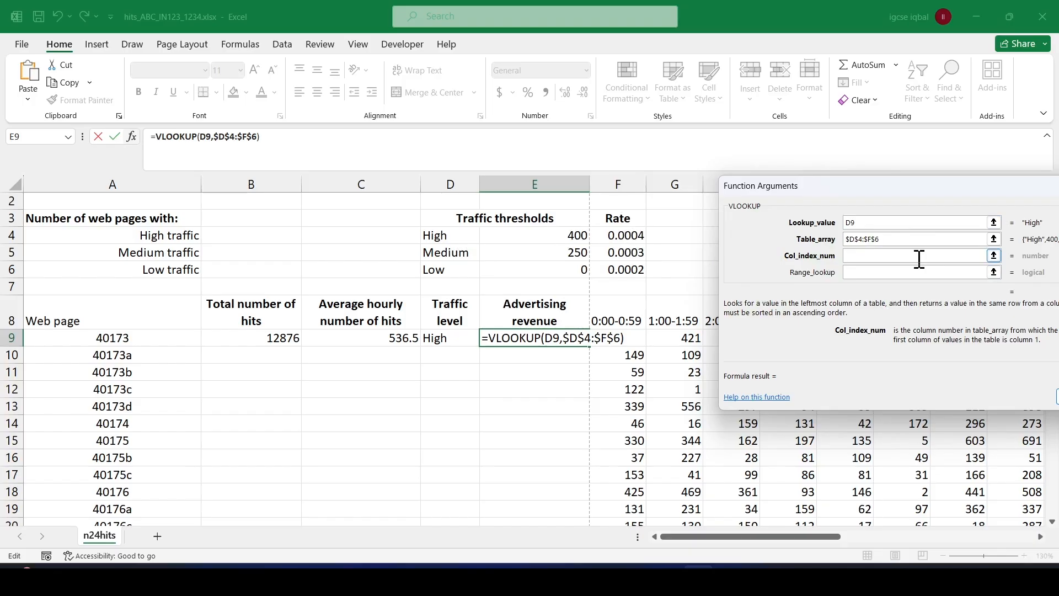
text(3)
click(865, 282)
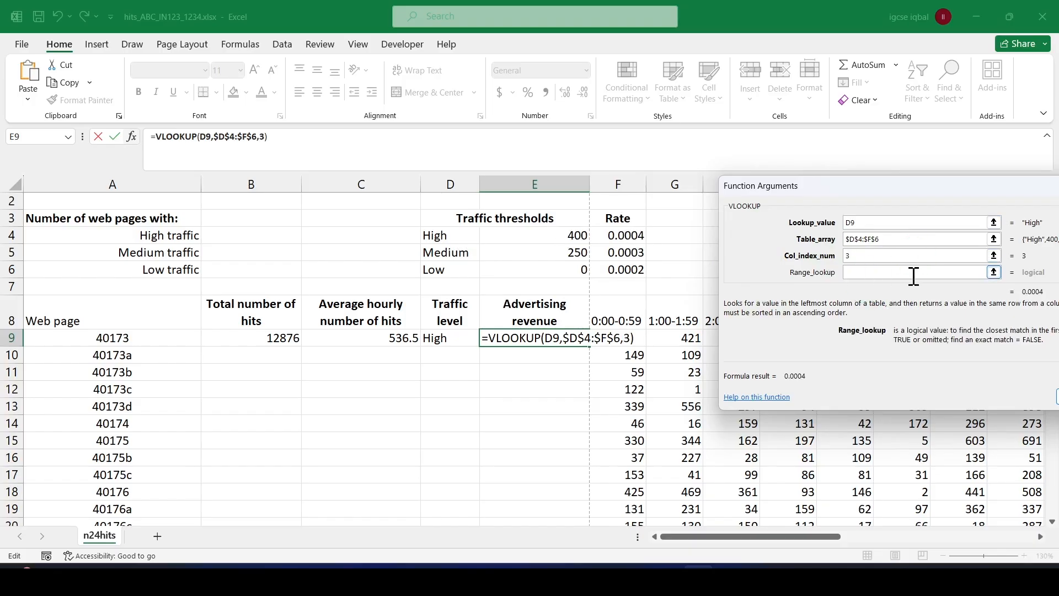
text(0)
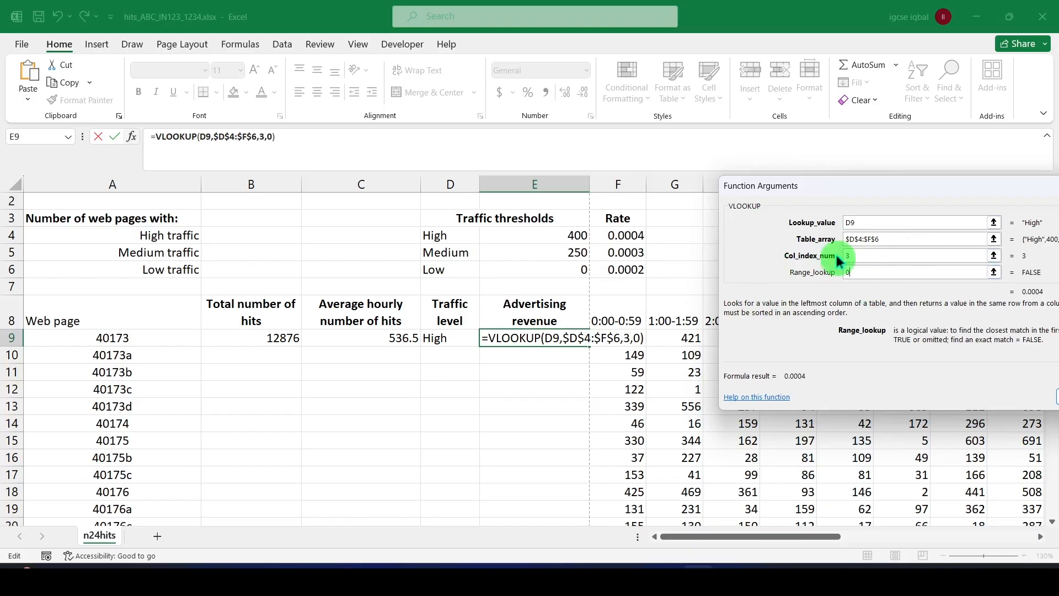
key(Return)
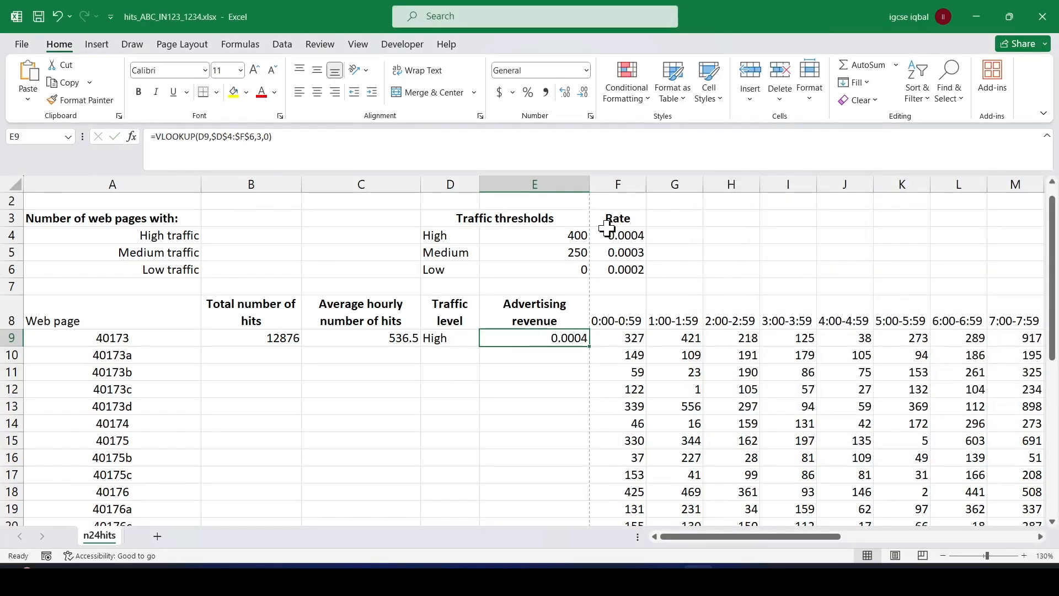
drag(444, 217, 633, 273)
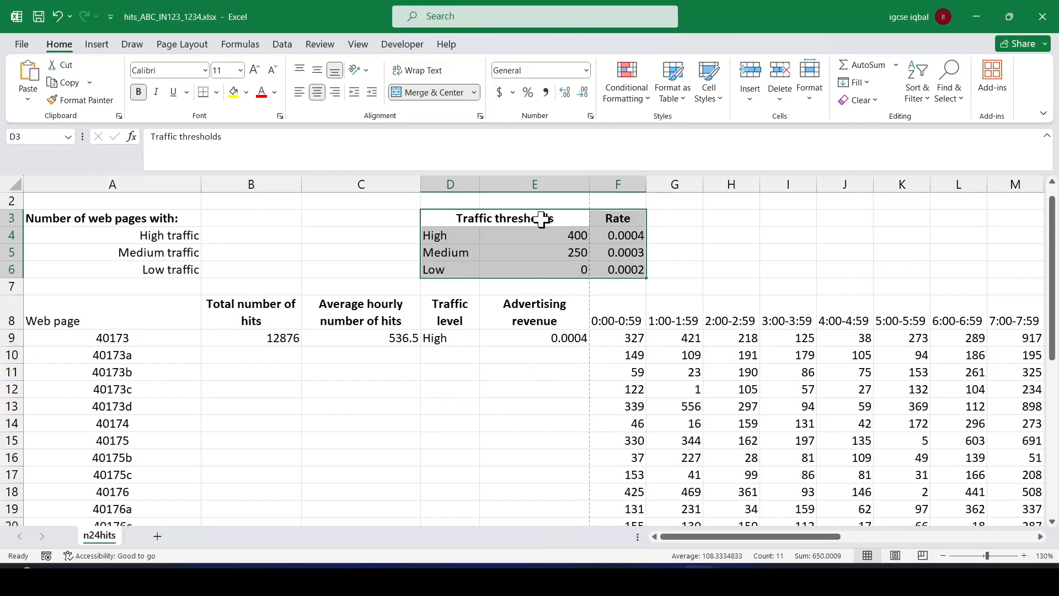
drag(455, 215, 629, 270)
drag(450, 216, 631, 267)
Extend the VLOOKUP formula in E9 to multiply the looked-up rate by the total number of hits in B9.
click(558, 339)
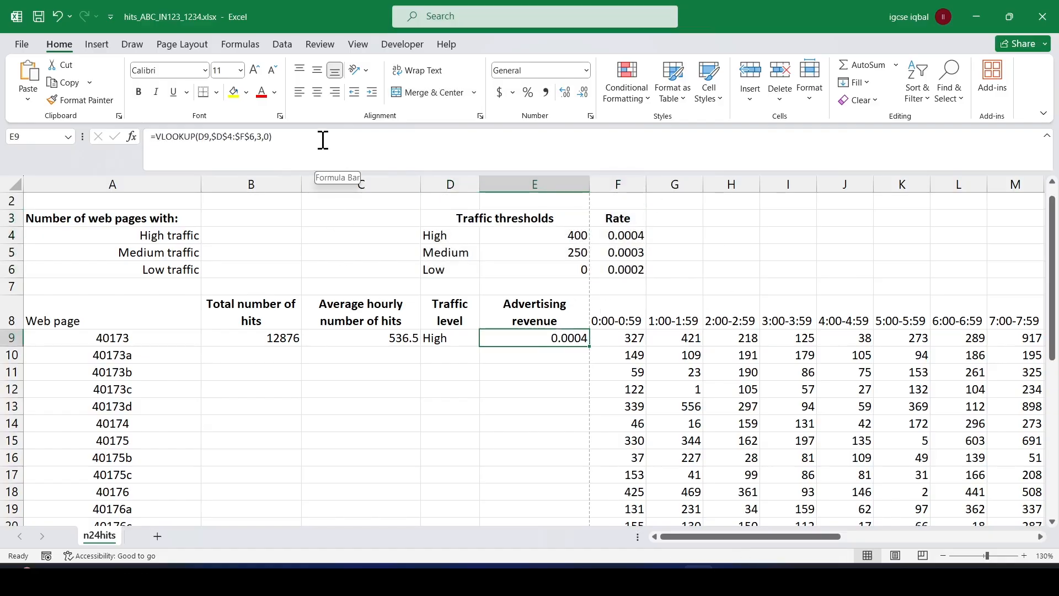
key(alt+Tab)
key(alt+Tab)
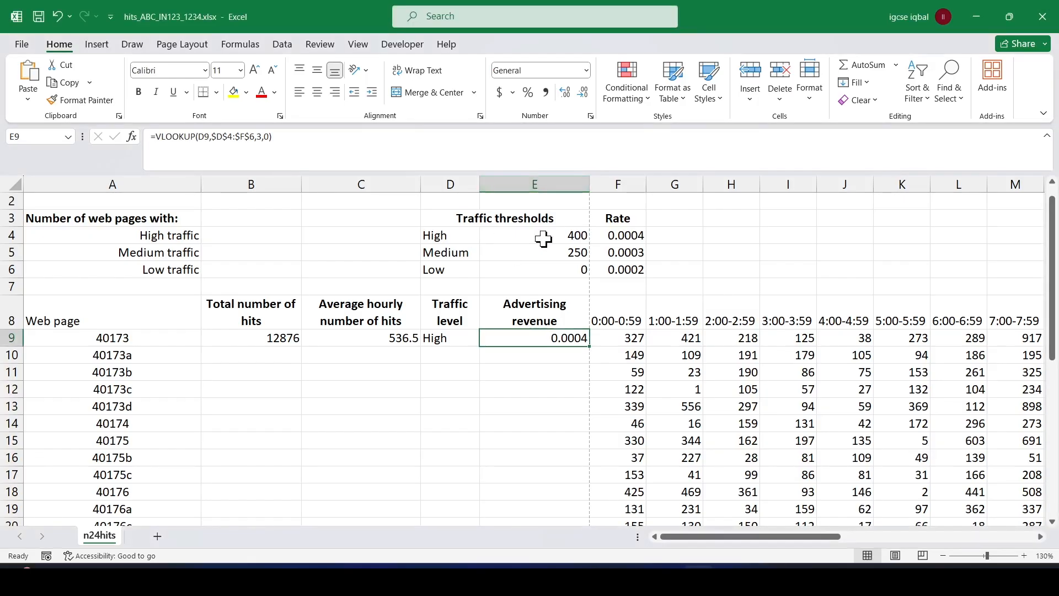
click(295, 138)
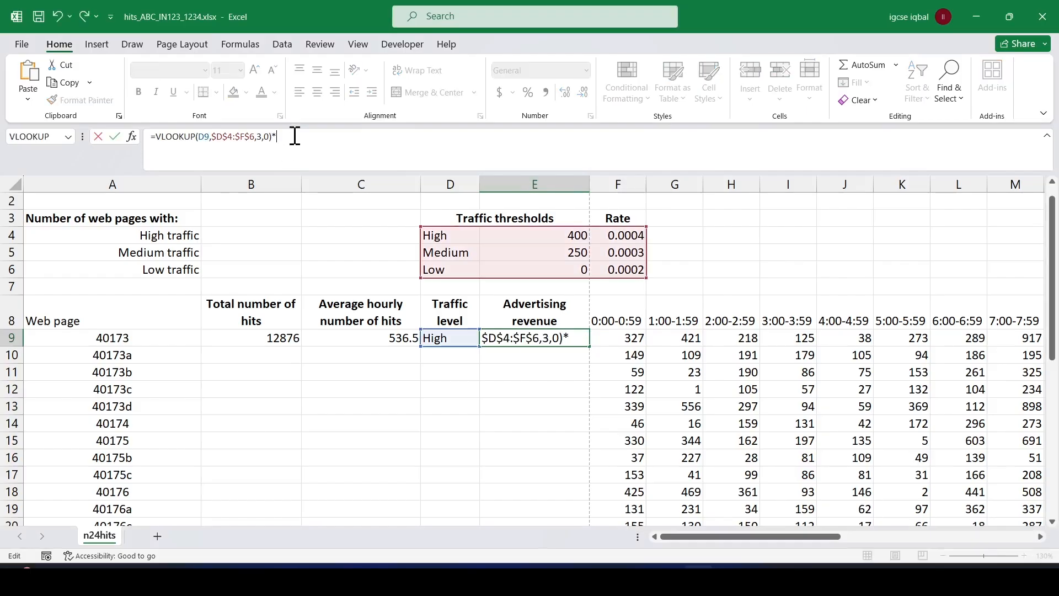
click(266, 341)
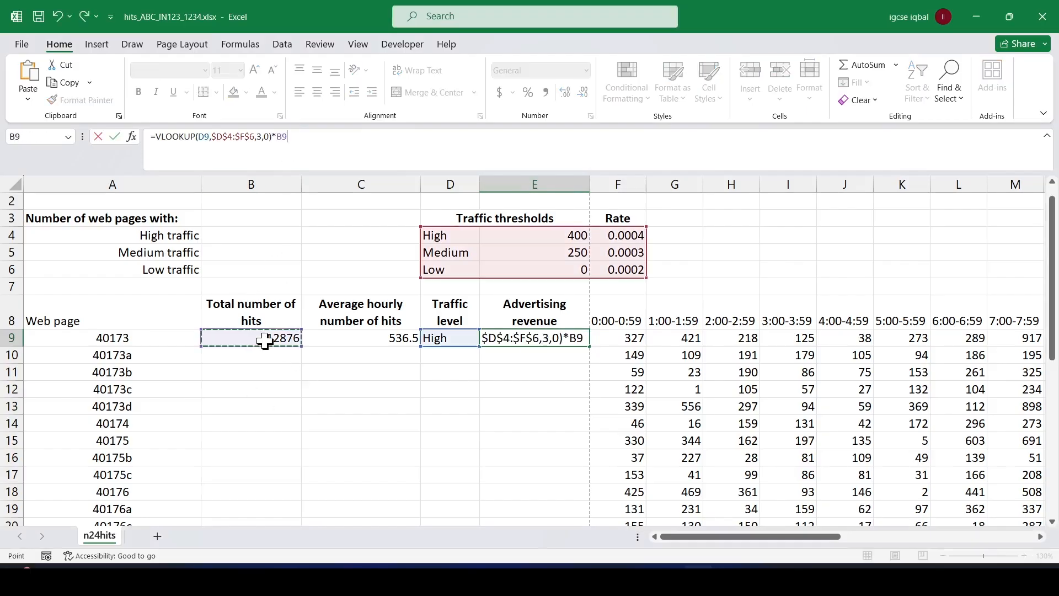
key(Return)
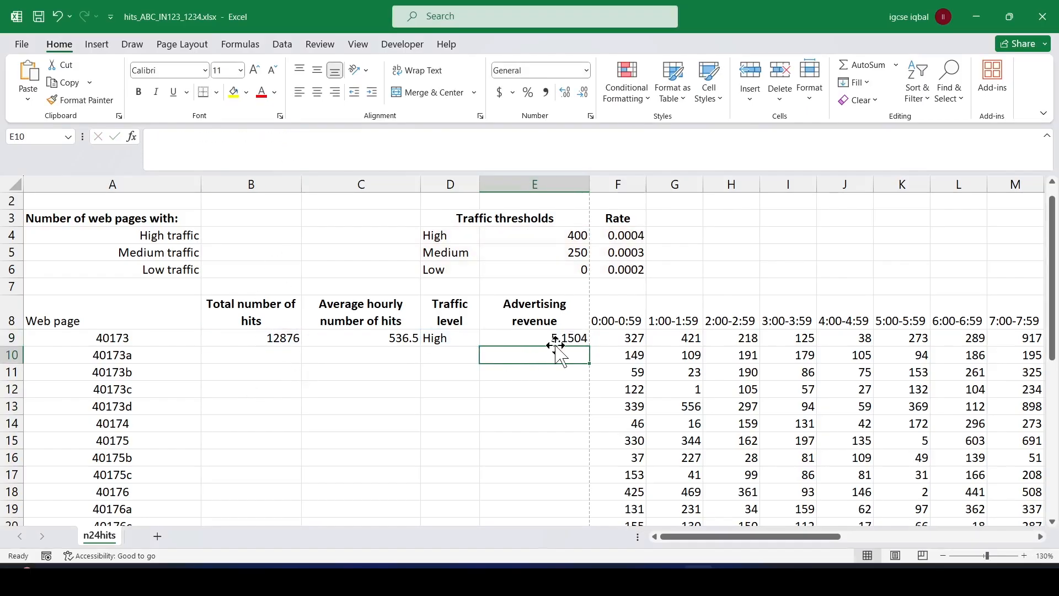
Switch to the exam paper PDF and highlight "formulae entered in steps 3 to 6" in question 7.
click(544, 337)
key(alt+Tab)
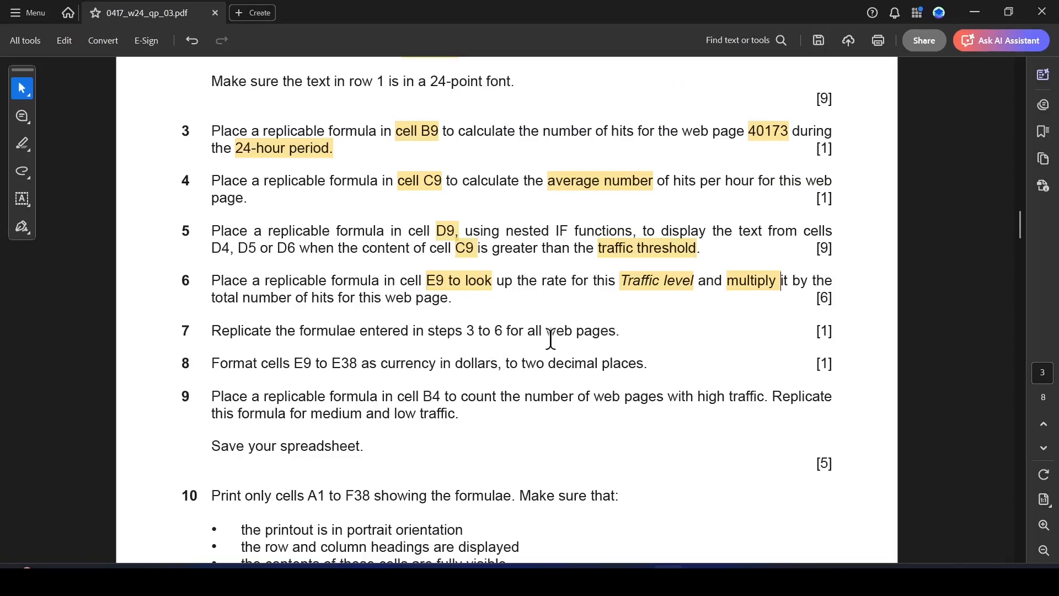
drag(303, 330, 501, 334)
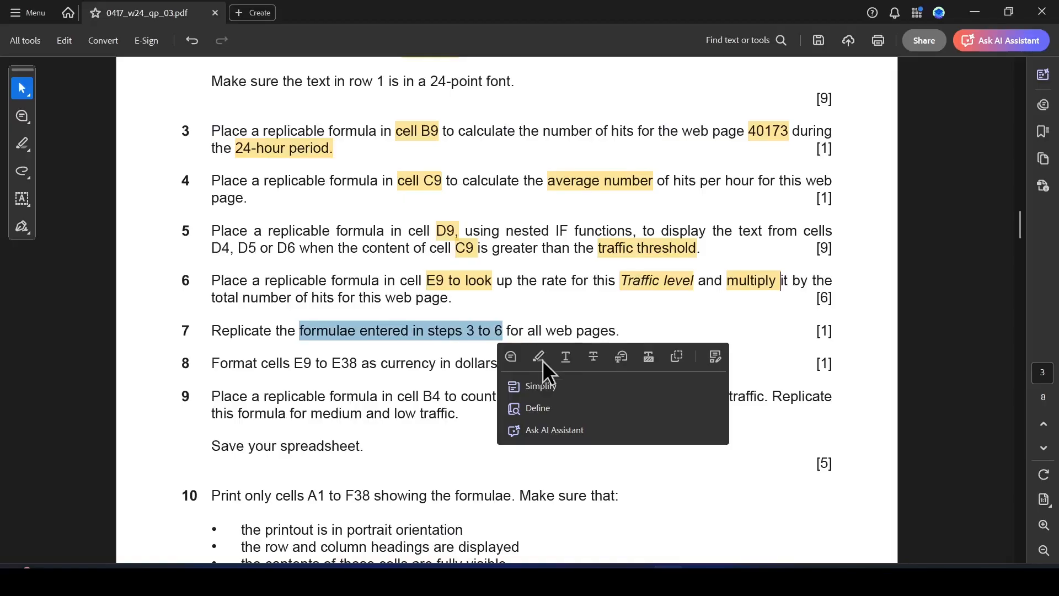
Switch to Excel and replicate the total hits formula in B9 and the average formula in C9 down to row 38.
key(alt+Tab)
click(273, 338)
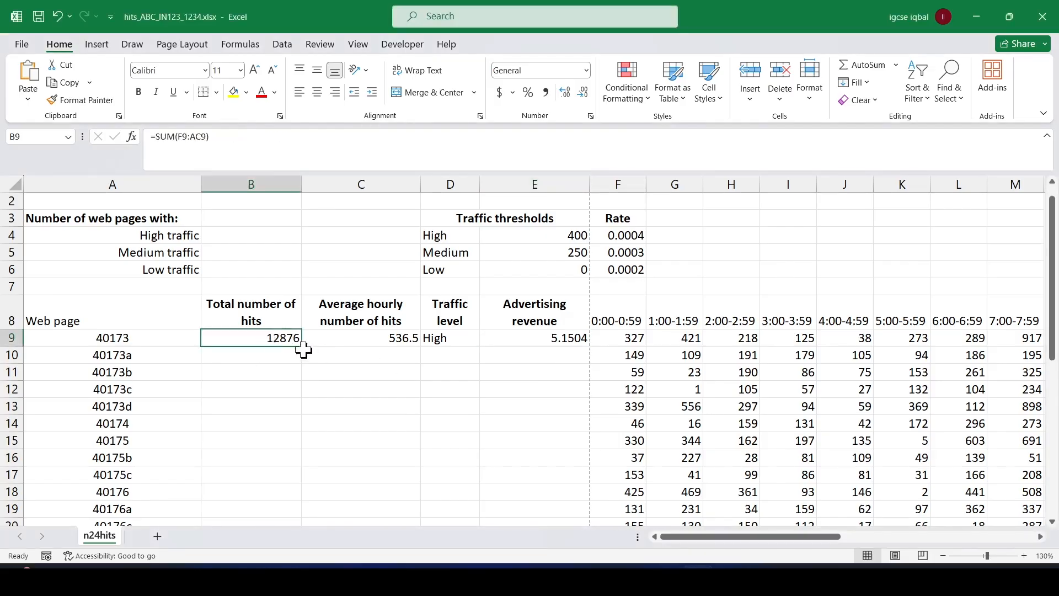
double_click(302, 348)
scroll(326, 369, down, 8)
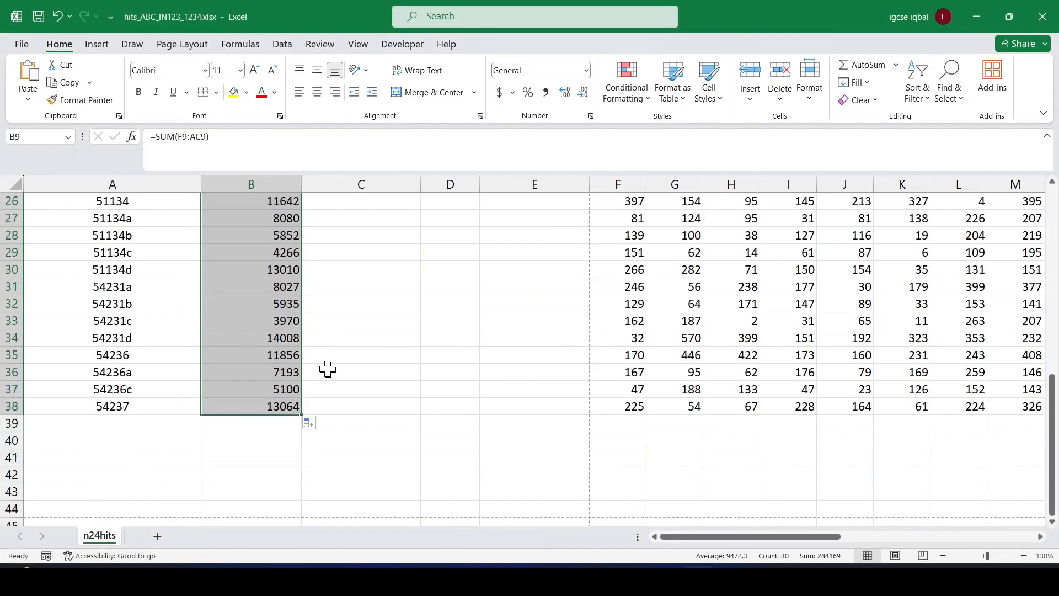
scroll(367, 360, up, 6)
scroll(366, 361, up, 3)
click(371, 373)
double_click(420, 384)
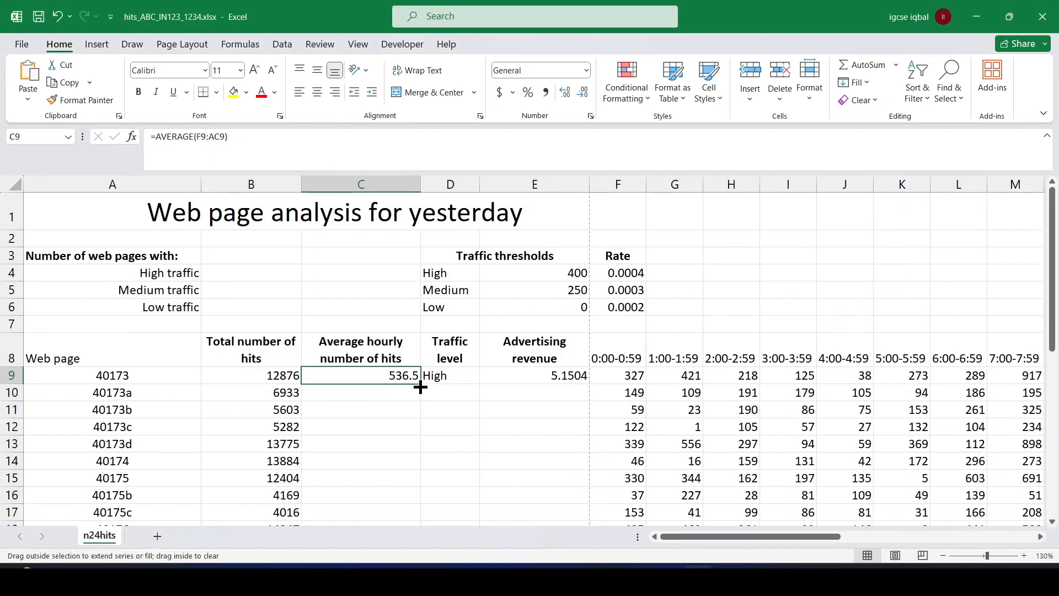
scroll(397, 402, down, 9)
scroll(392, 419, up, 9)
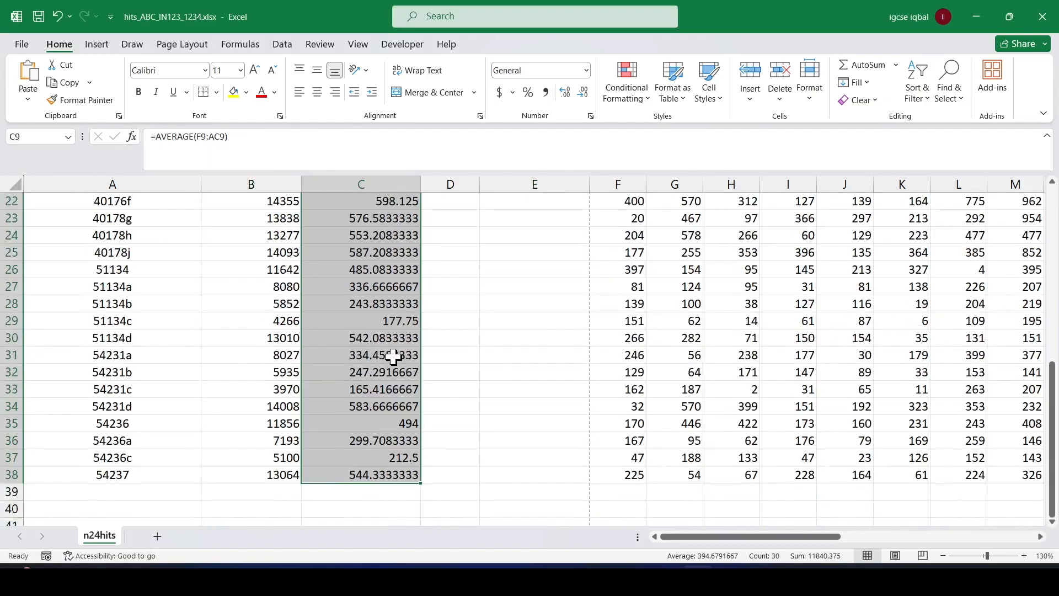
Replicate the traffic level formula in D9 and the advertising revenue formula in E9 down to row 38.
click(478, 376)
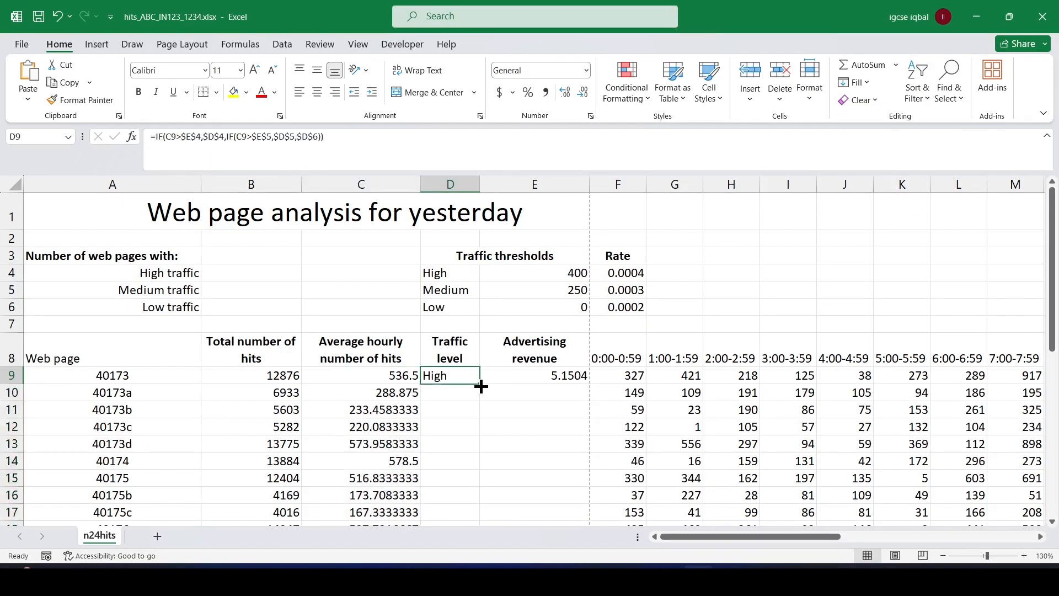
double_click(482, 386)
scroll(480, 383, down, 9)
scroll(487, 378, up, 9)
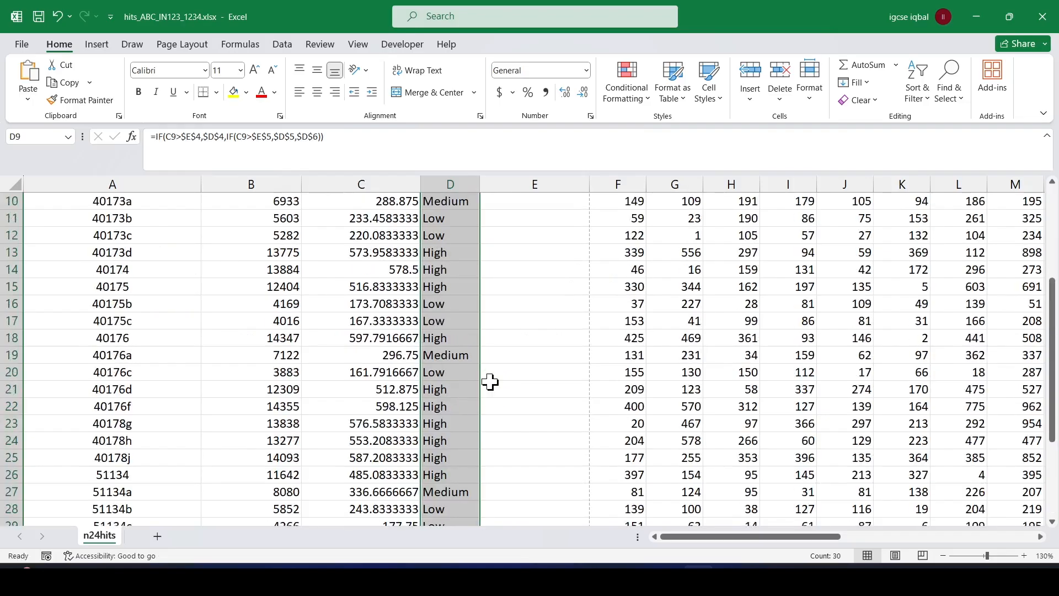
click(547, 370)
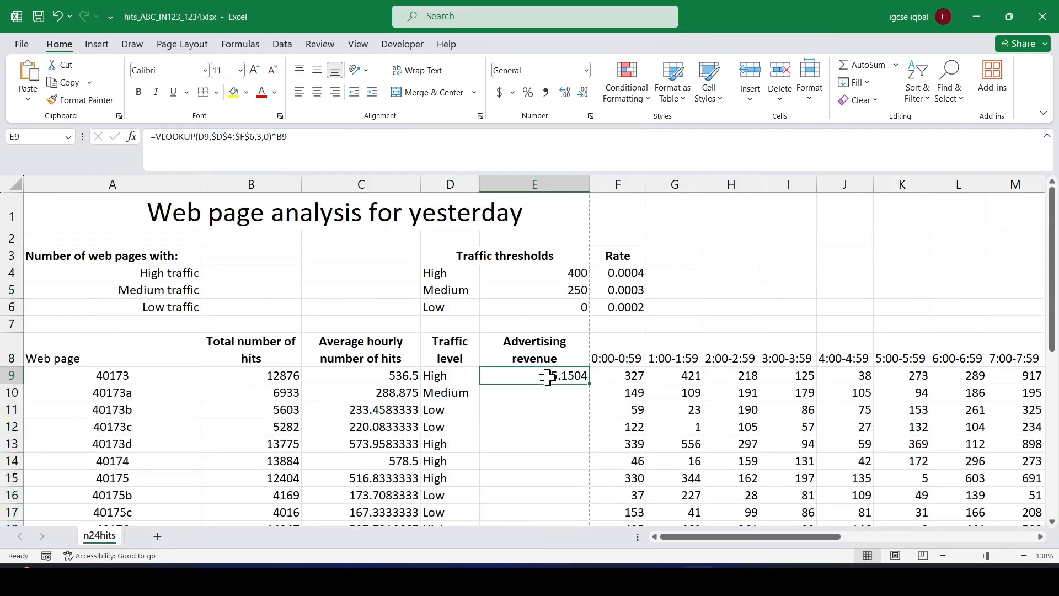
double_click(590, 387)
scroll(552, 374, down, 7)
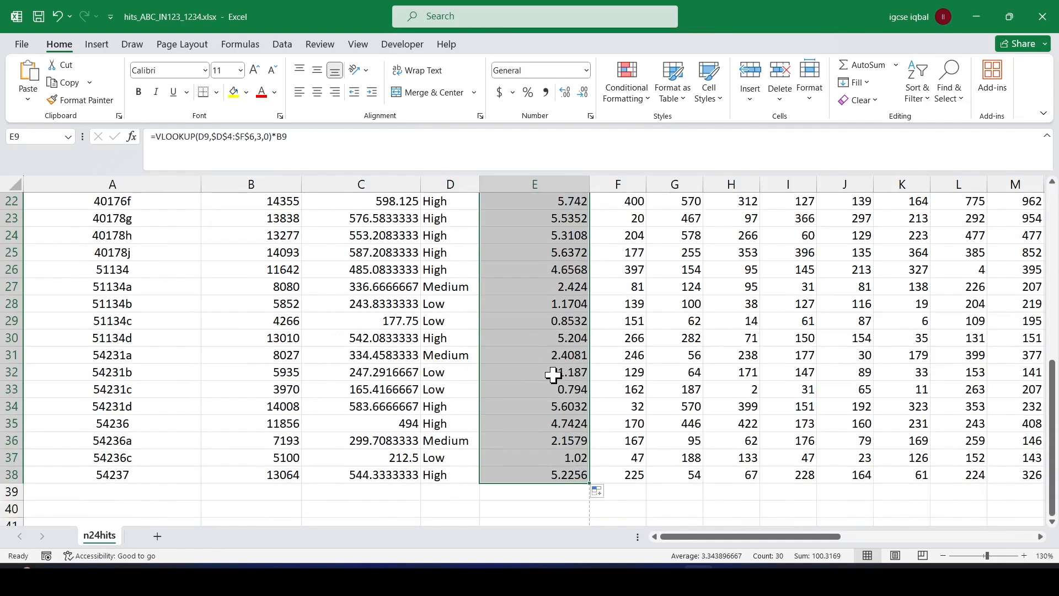
scroll(554, 375, up, 7)
click(525, 395)
Switch to the exam paper PDF and highlight "E9 to E38" in question 8.
key(alt+Tab)
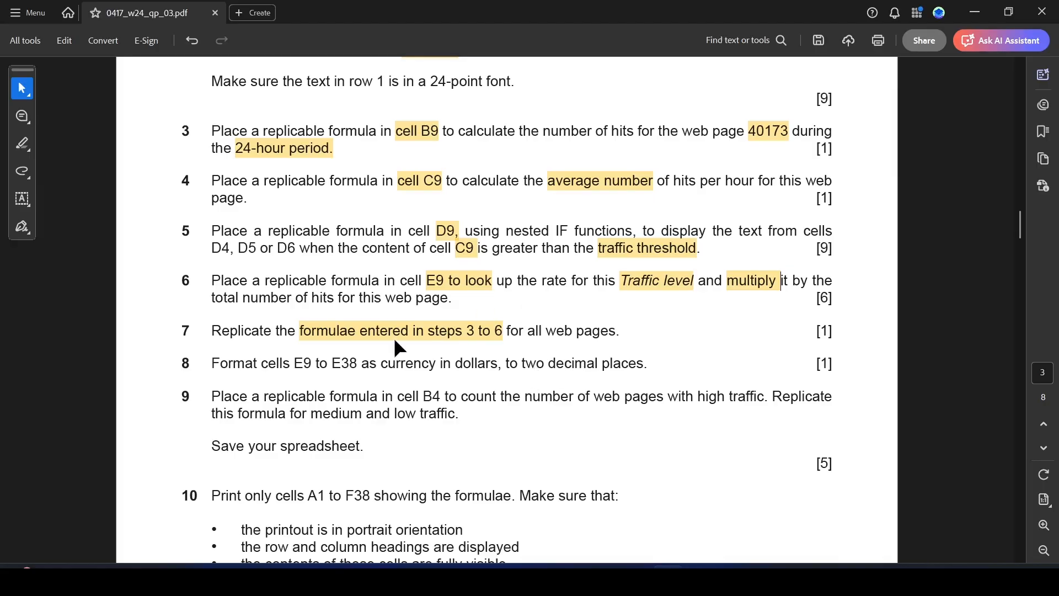
drag(296, 366, 358, 368)
click(390, 396)
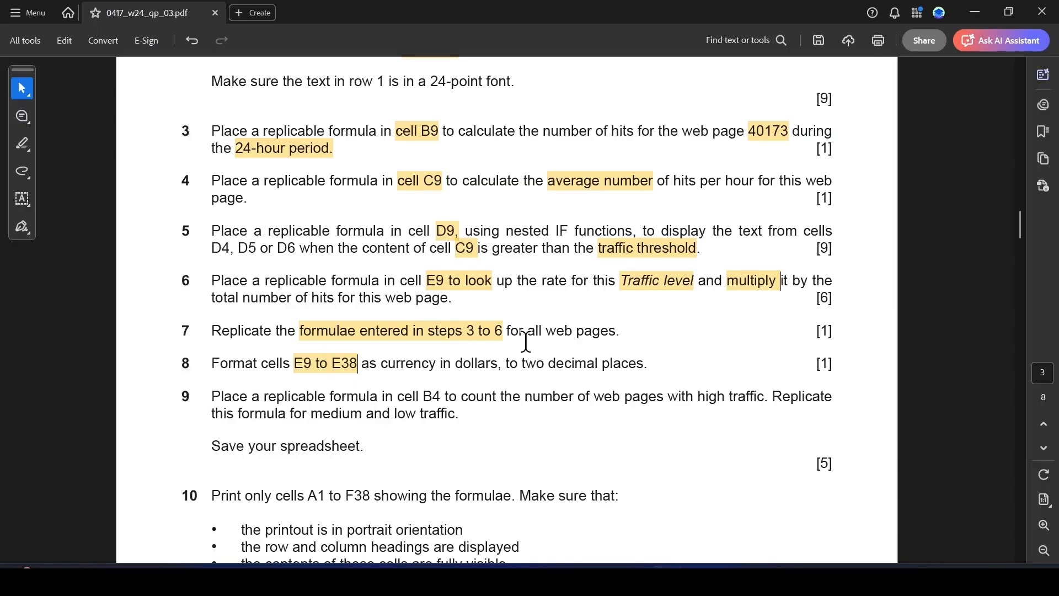
Switch to Excel and format cells E9:E38 as Currency with the $ symbol and 2 decimal places.
key(alt+Tab)
drag(527, 371, 544, 495)
right_click(516, 426)
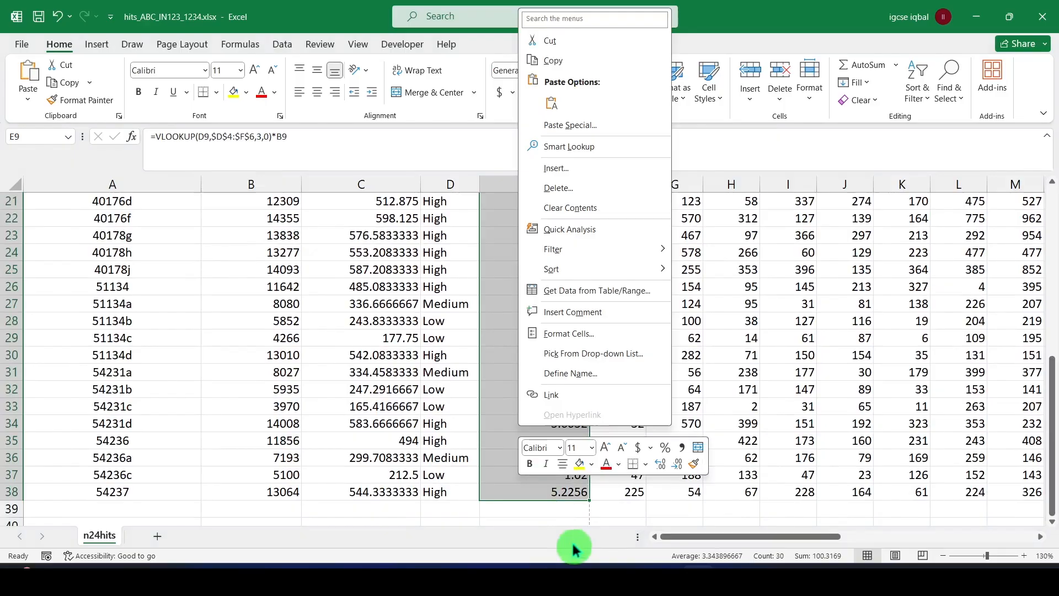
click(573, 335)
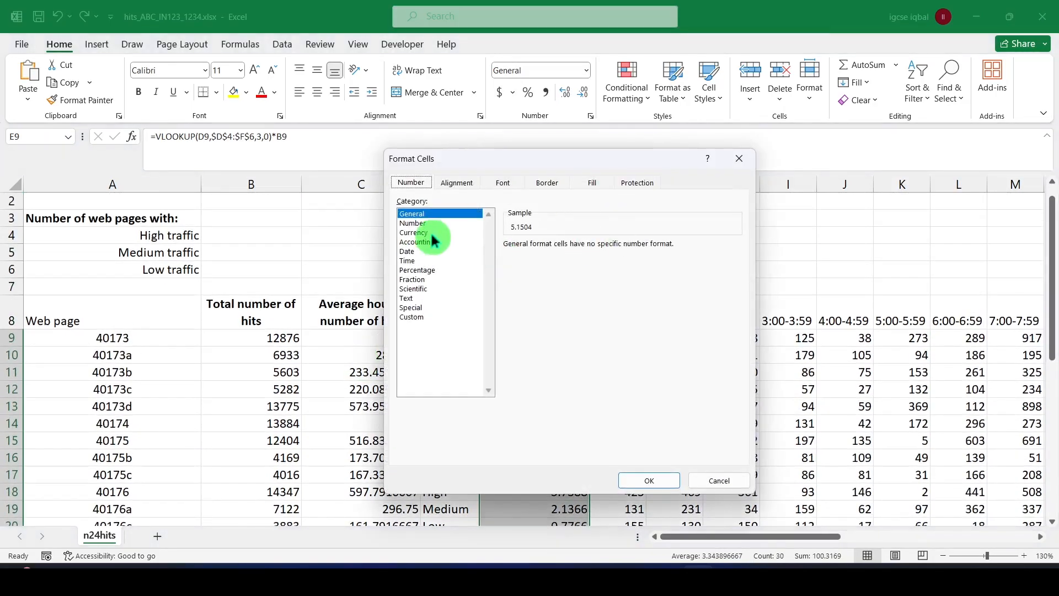
click(419, 231)
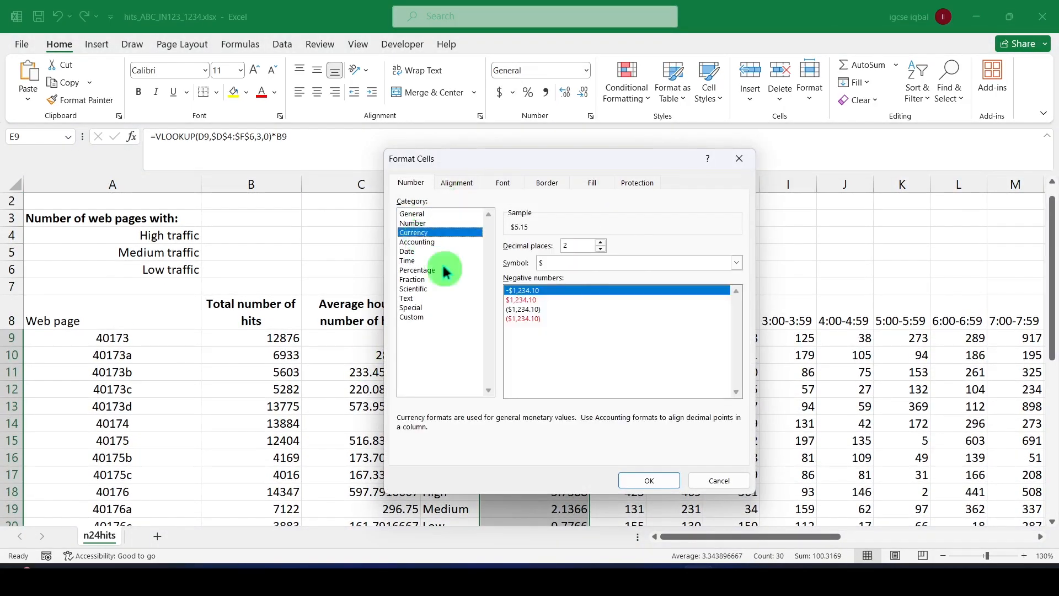
click(737, 263)
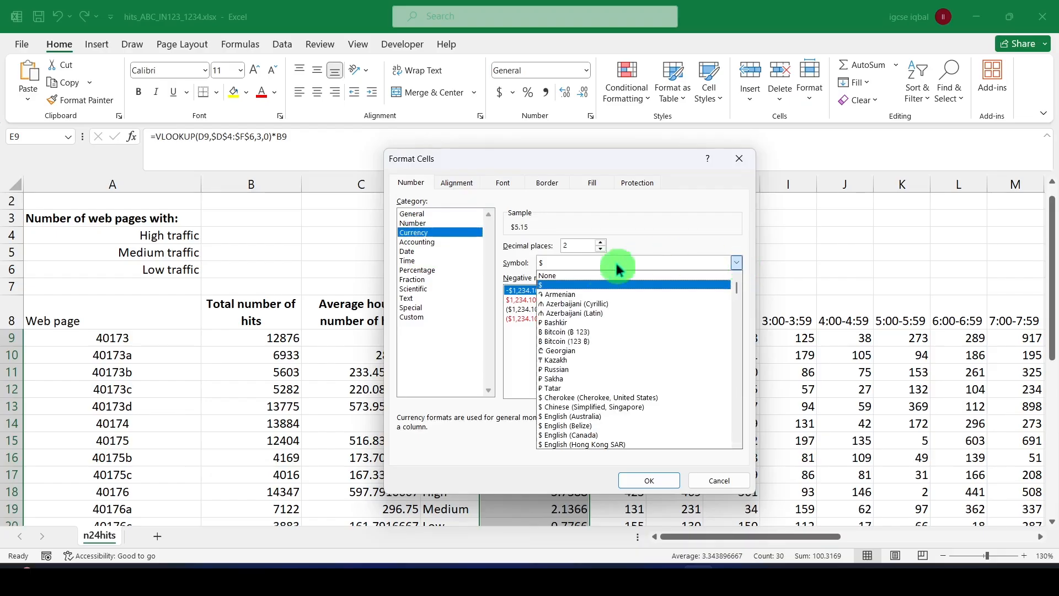
click(564, 284)
click(652, 481)
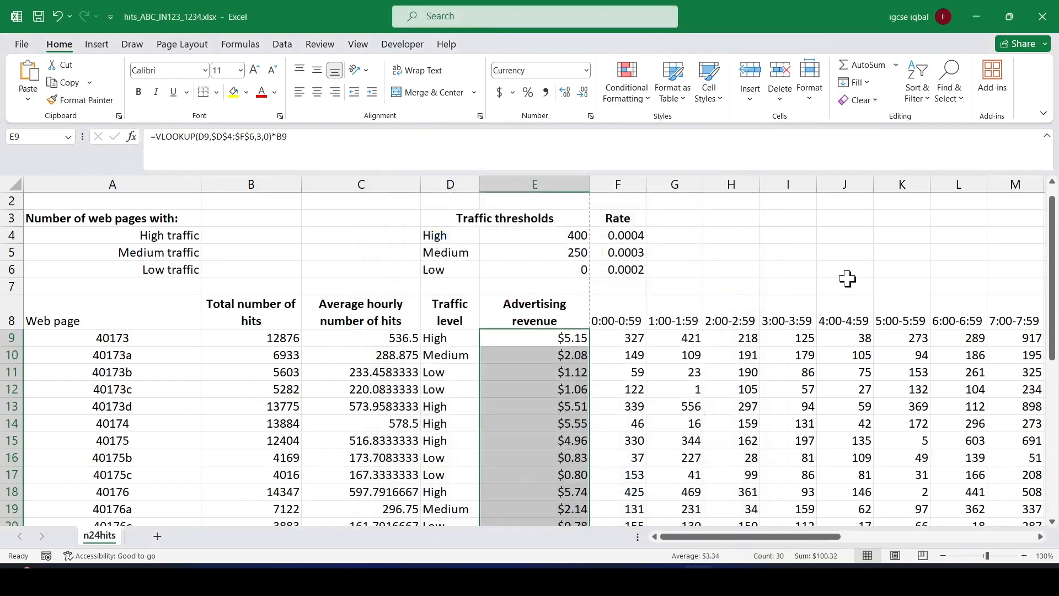
click(496, 387)
Switch to the exam paper PDF and highlight "B4 to count the number of web pages" and "high traffic" in question 9.
key(alt+Tab)
scroll(440, 403, down, 2)
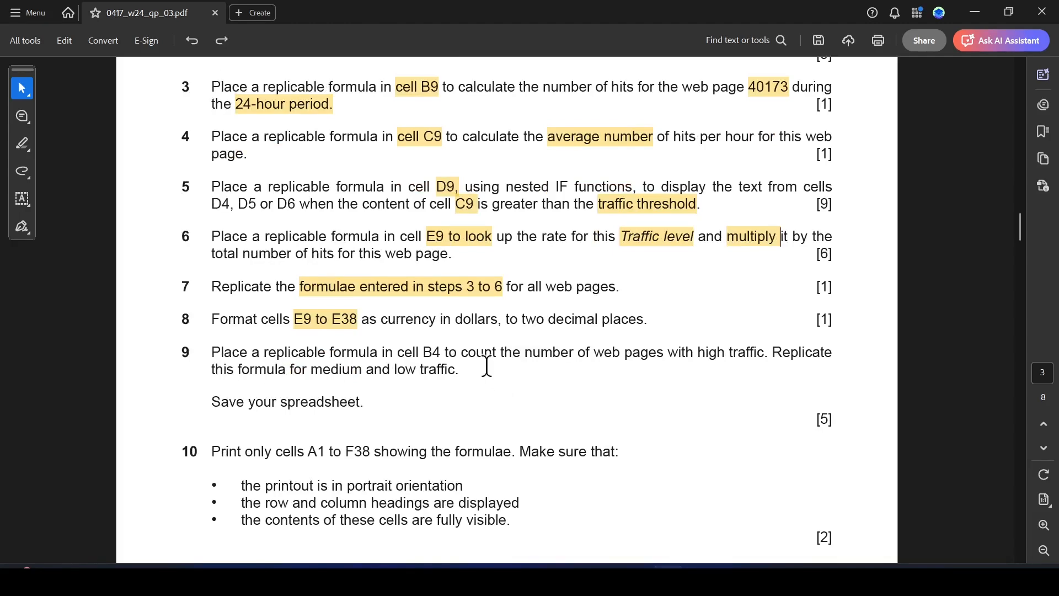
scroll(504, 355, down, 2)
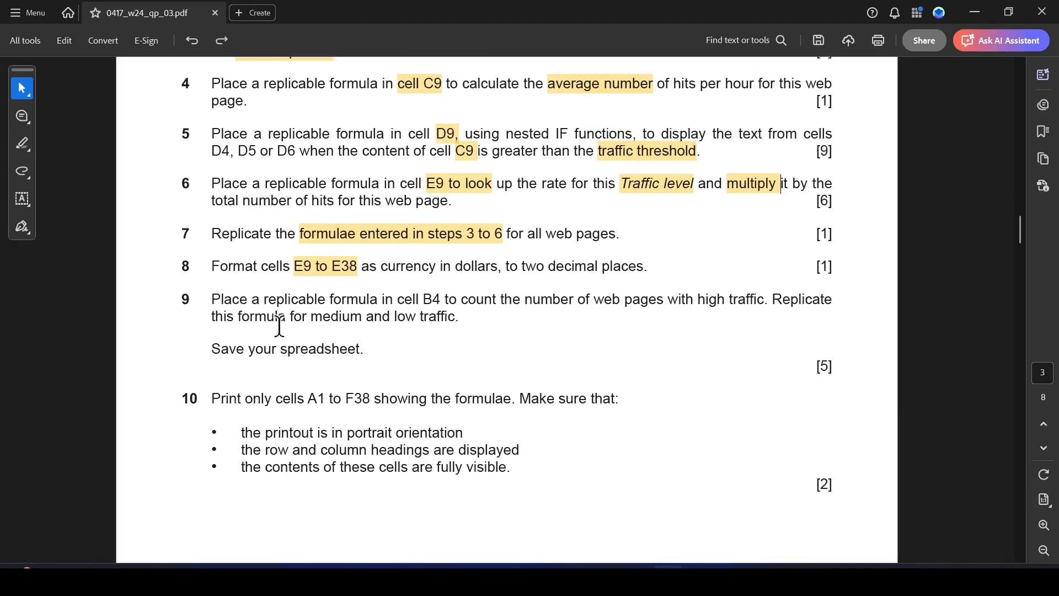
drag(217, 302, 754, 304)
click(687, 326)
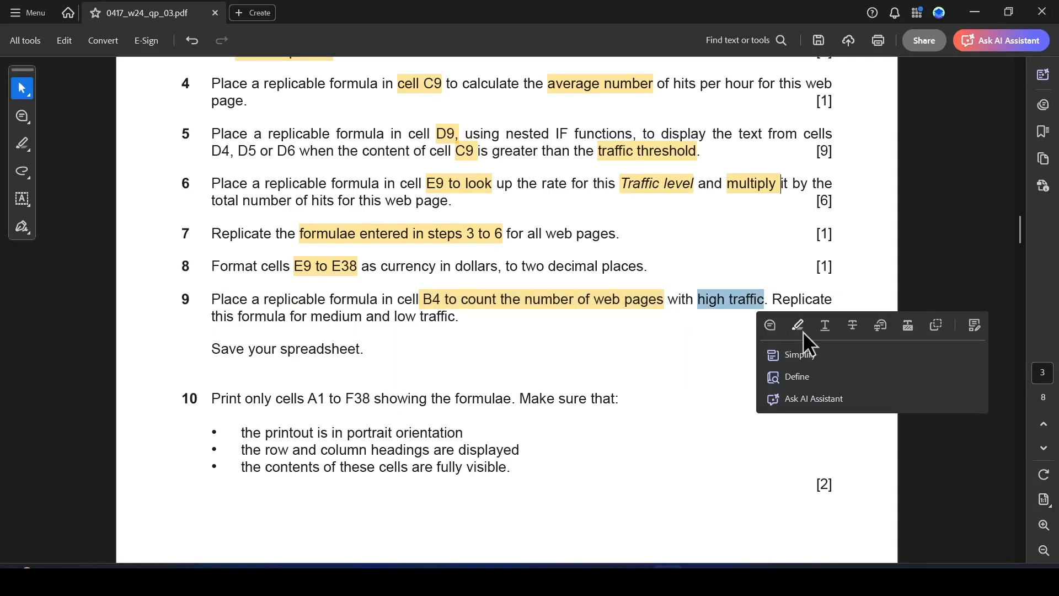
click(800, 325)
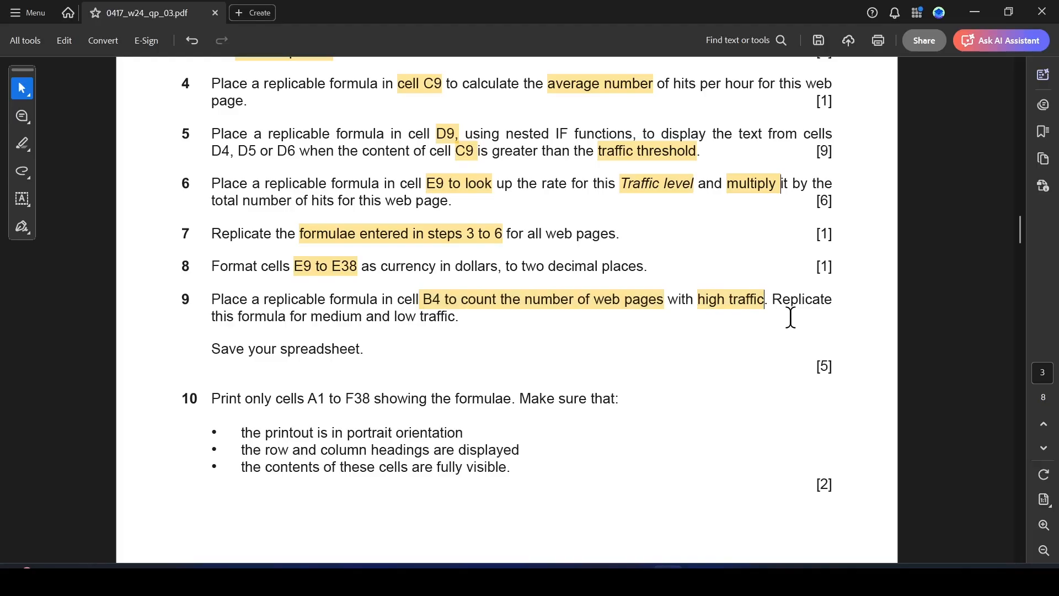
Switch to Excel and start a COUNTIF formula in B4 with D9:D38 as the range.
click(704, 560)
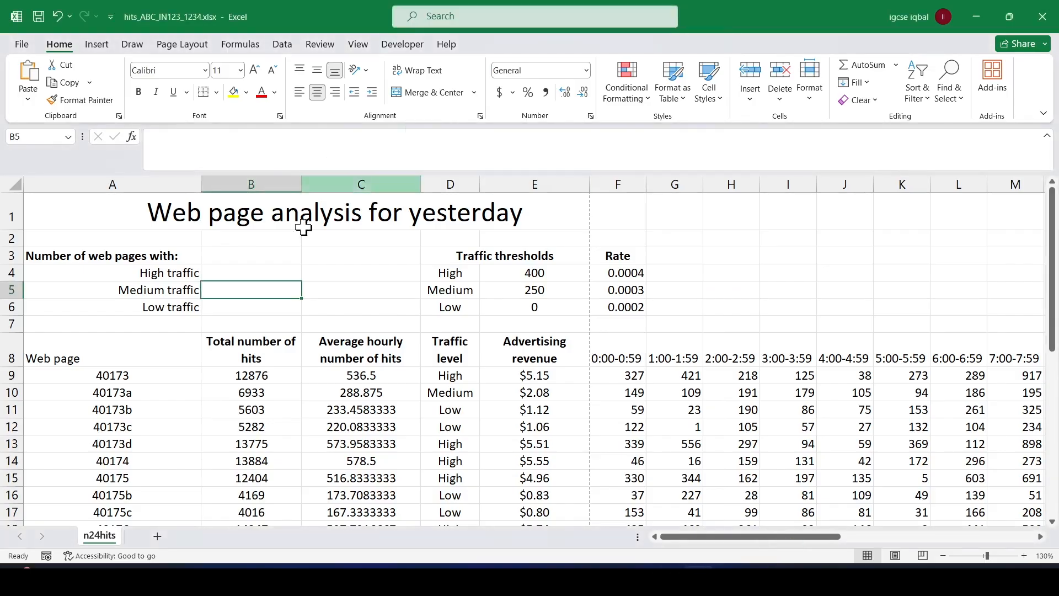
click(284, 271)
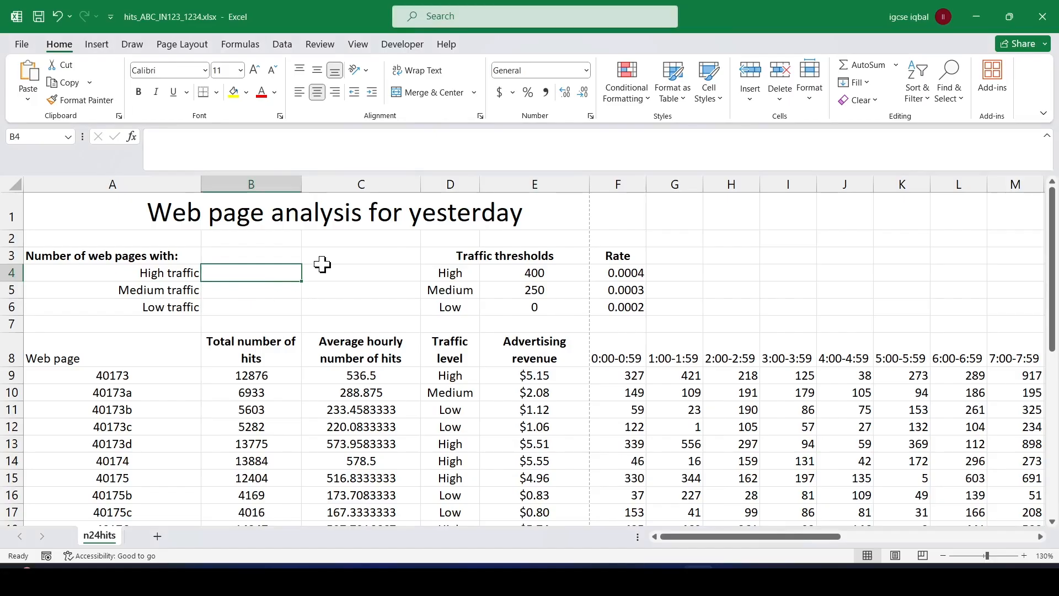
text(=CO)
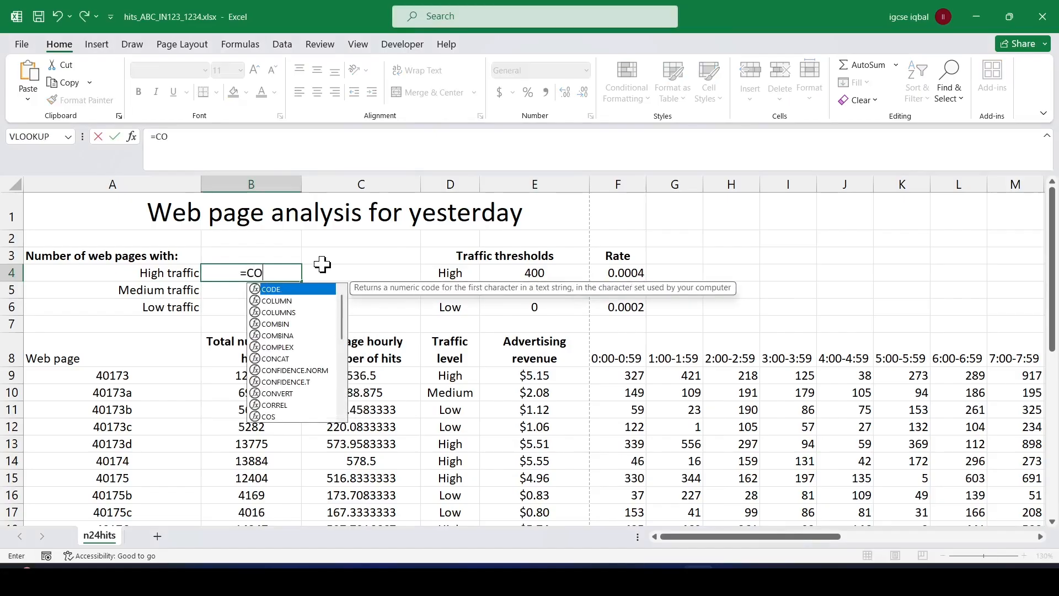
text(UNTIF)
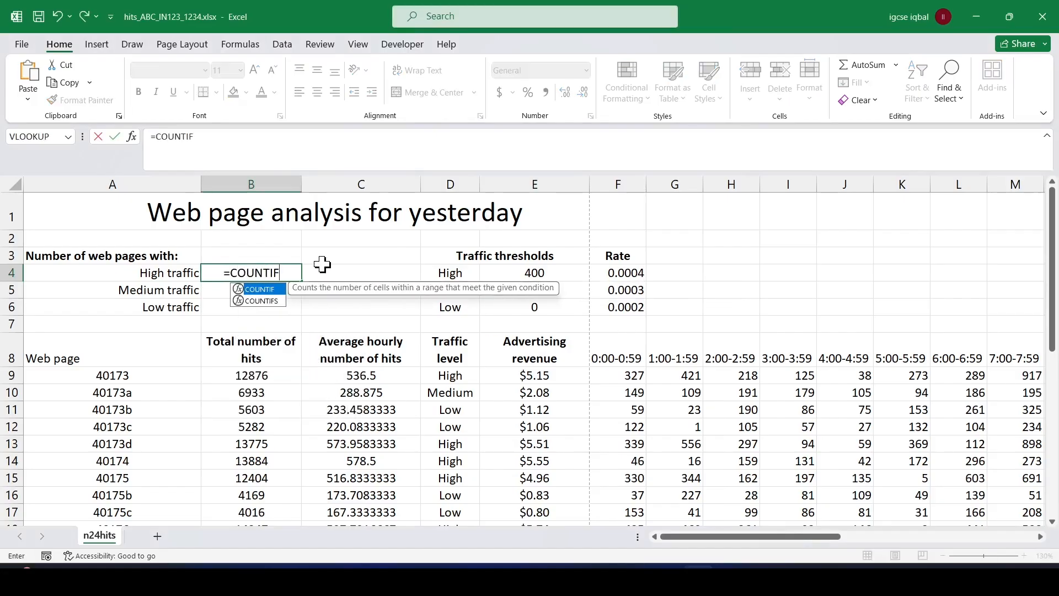
double_click(275, 290)
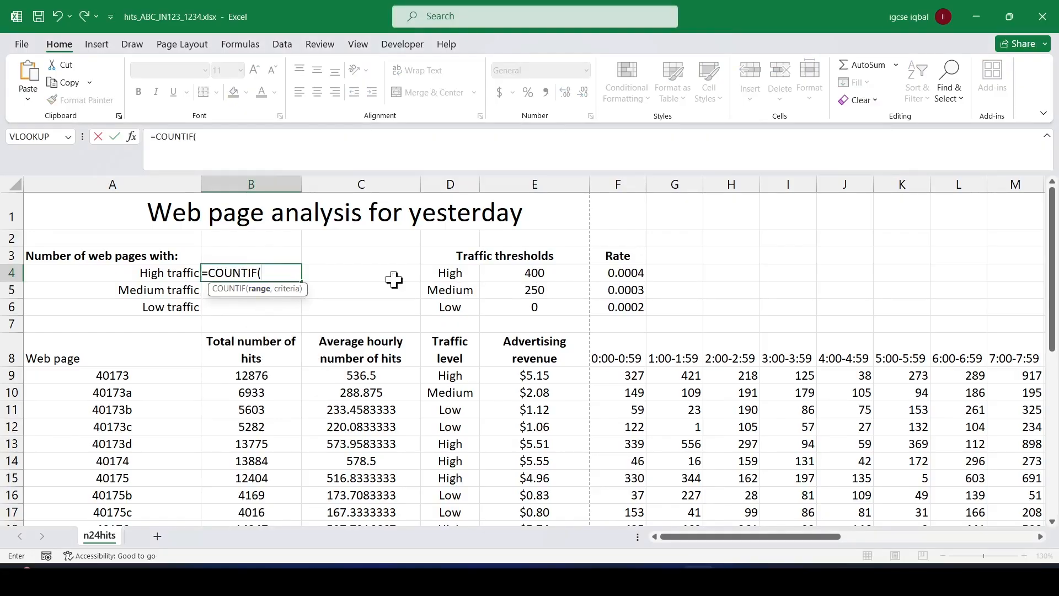
drag(451, 375, 444, 454)
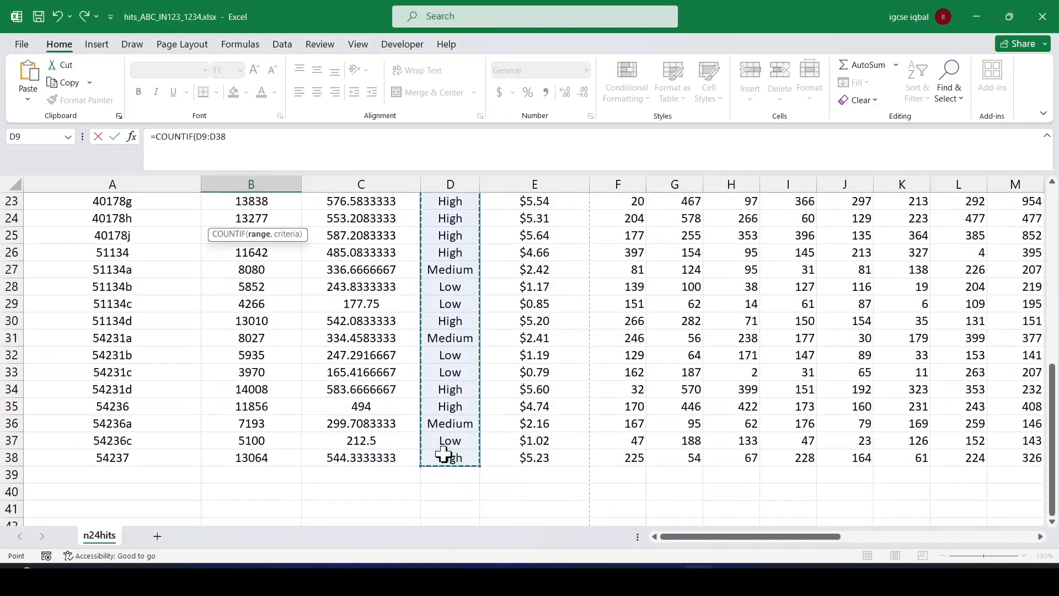
scroll(403, 338, up, 5)
scroll(404, 338, up, 3)
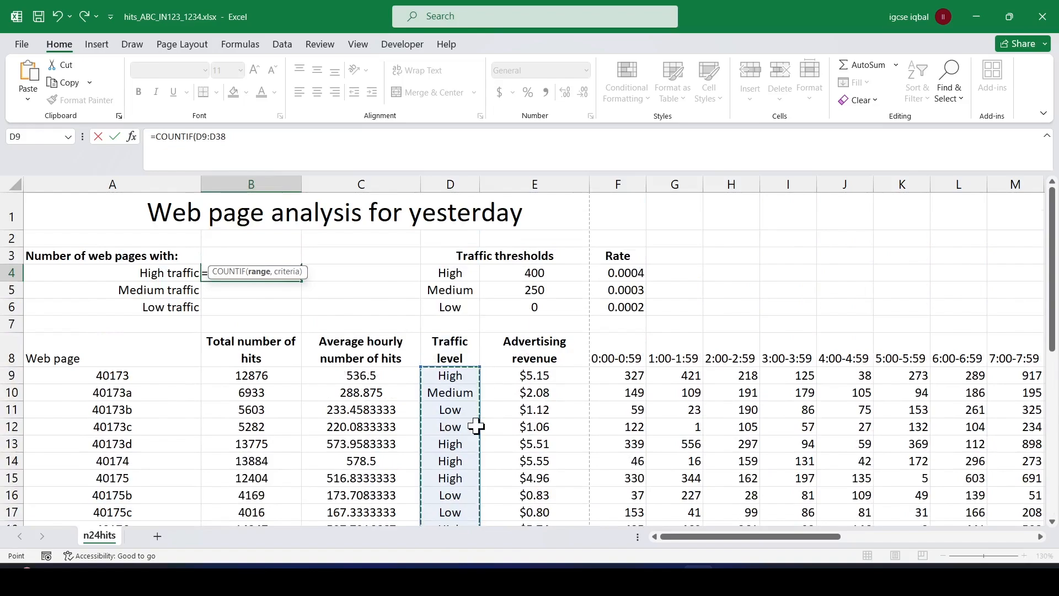
scroll(444, 387, down, 11)
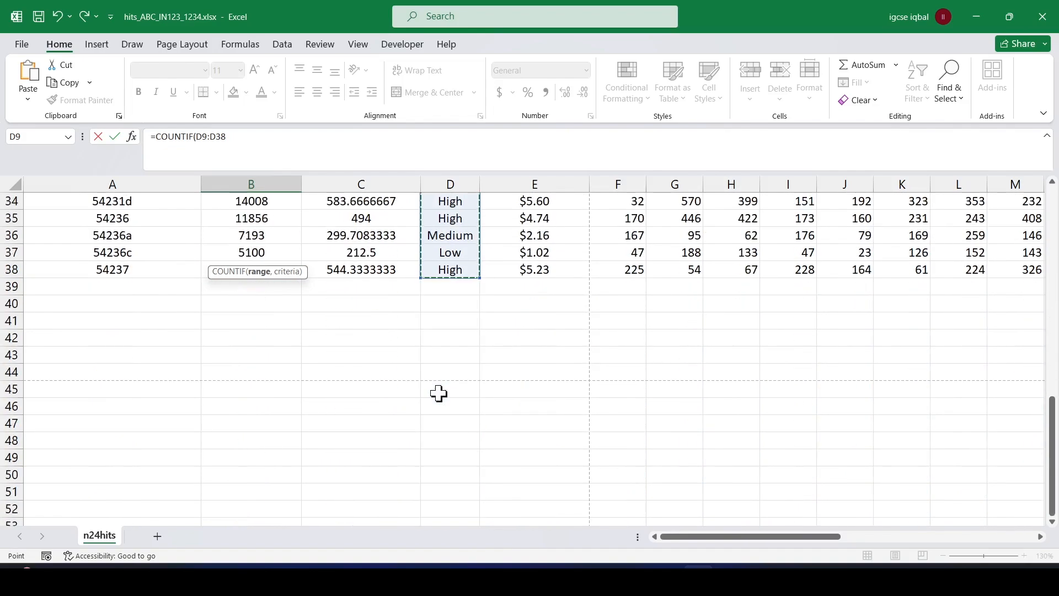
scroll(233, 314, up, 11)
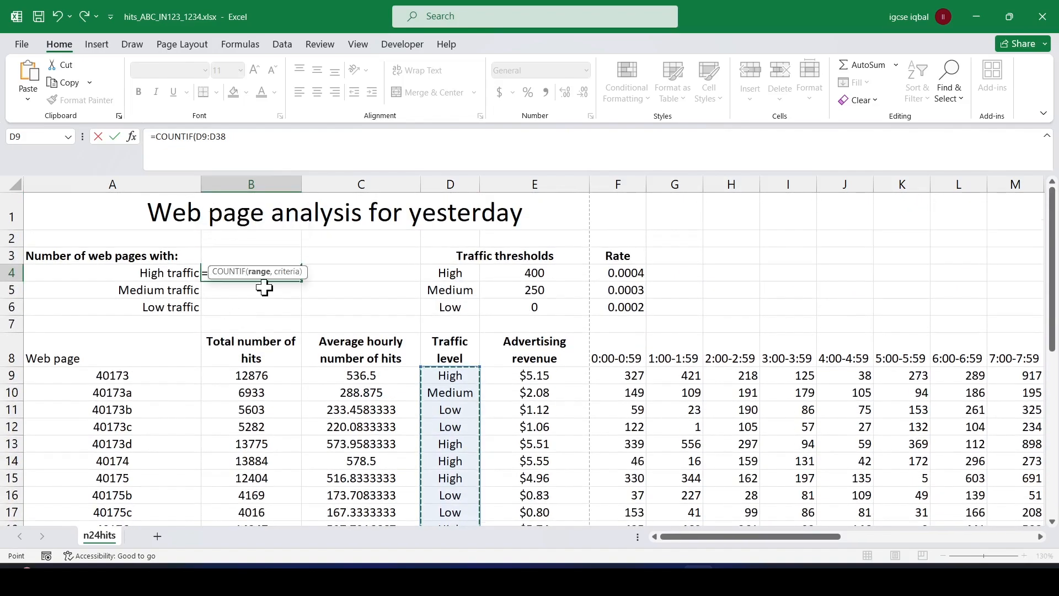
Add the High threshold label cell D4 as the criteria of the COUNTIF formula.
click(237, 139)
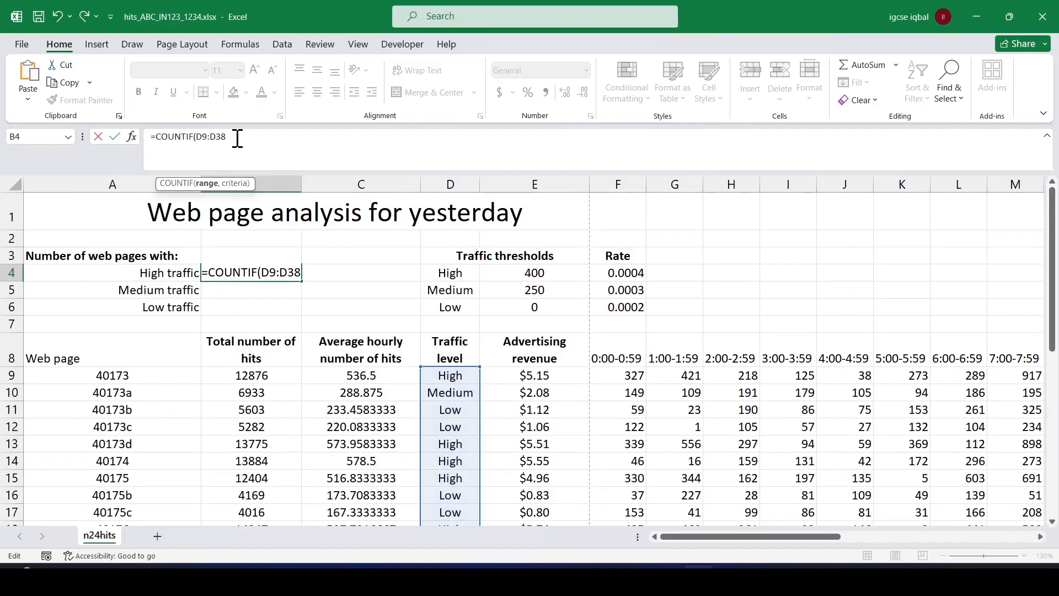
text(,)
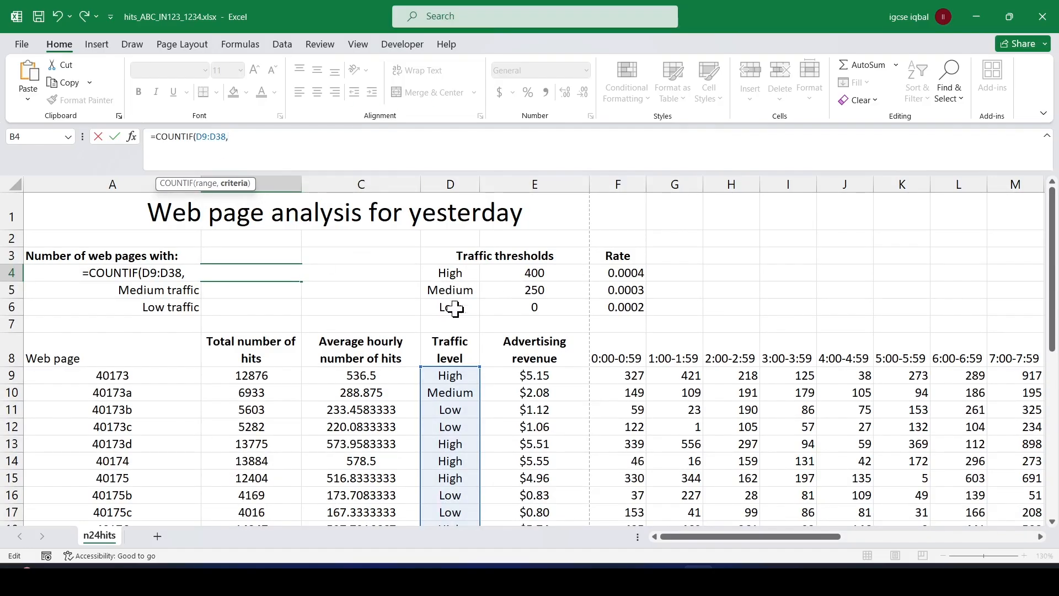
click(454, 273)
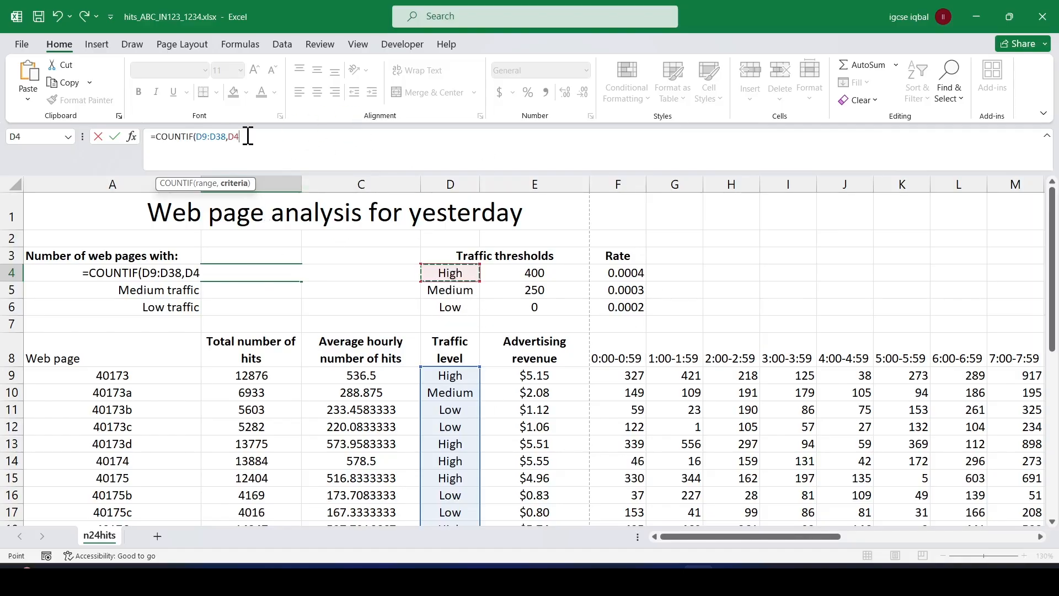
Make the COUNTIF range absolute and complete the B4 formula as =COUNTIF($D$9:$D$38,D4).
click(197, 139)
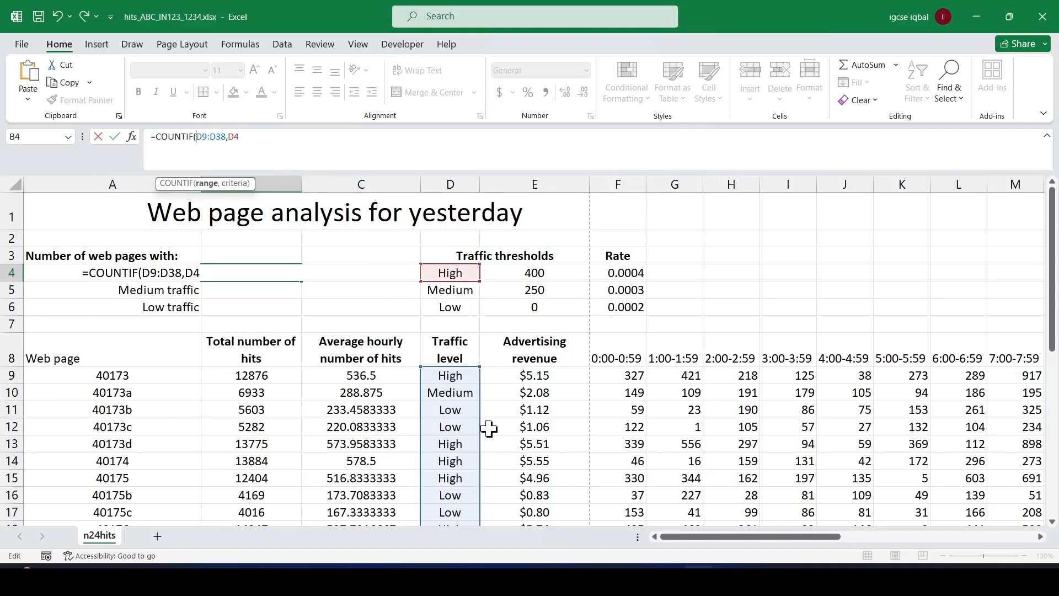
key(F4)
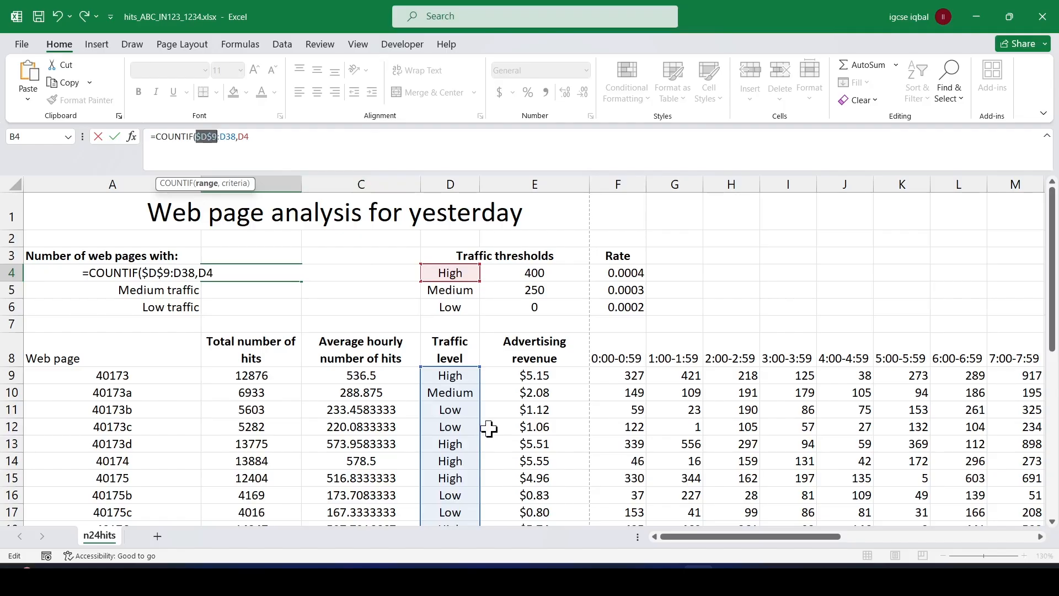
click(221, 135)
key(F4)
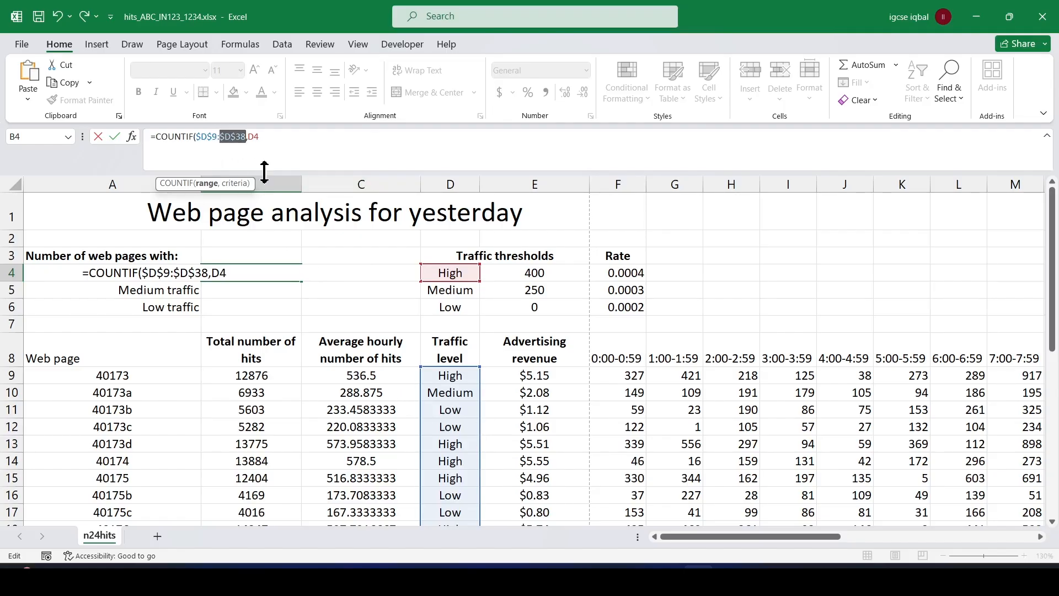
click(281, 140)
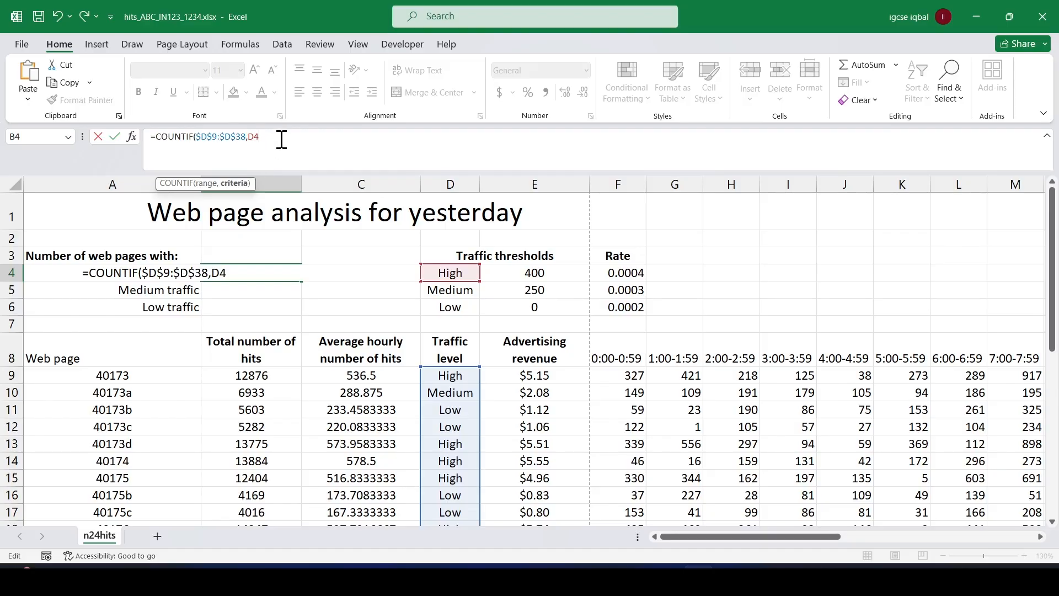
text())
key(Return)
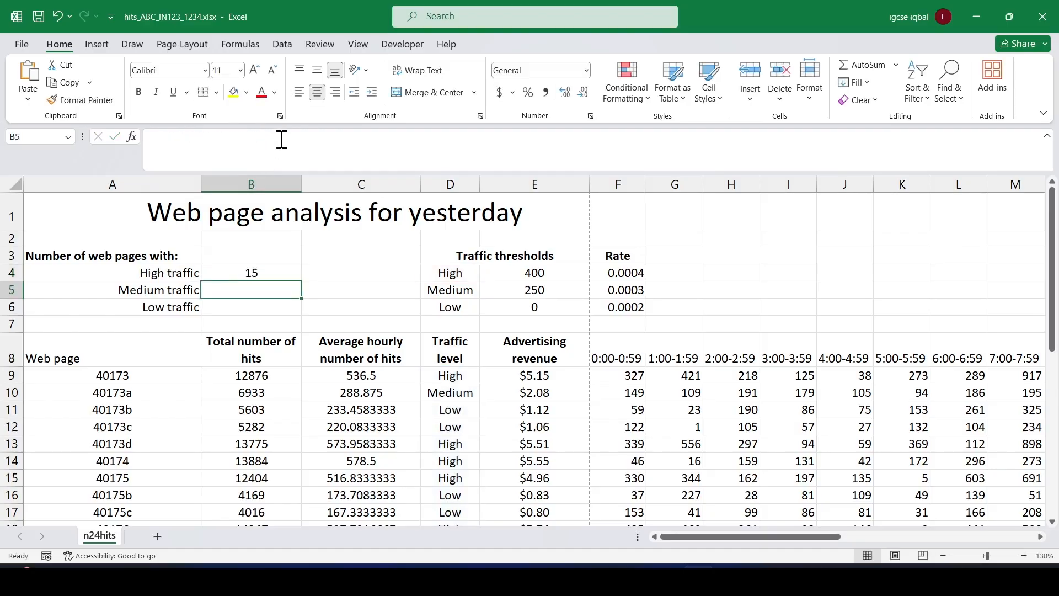
Replicate the B4 COUNTIF formula to B5:B6 and review the formulas in B4, B5 and B6.
click(277, 274)
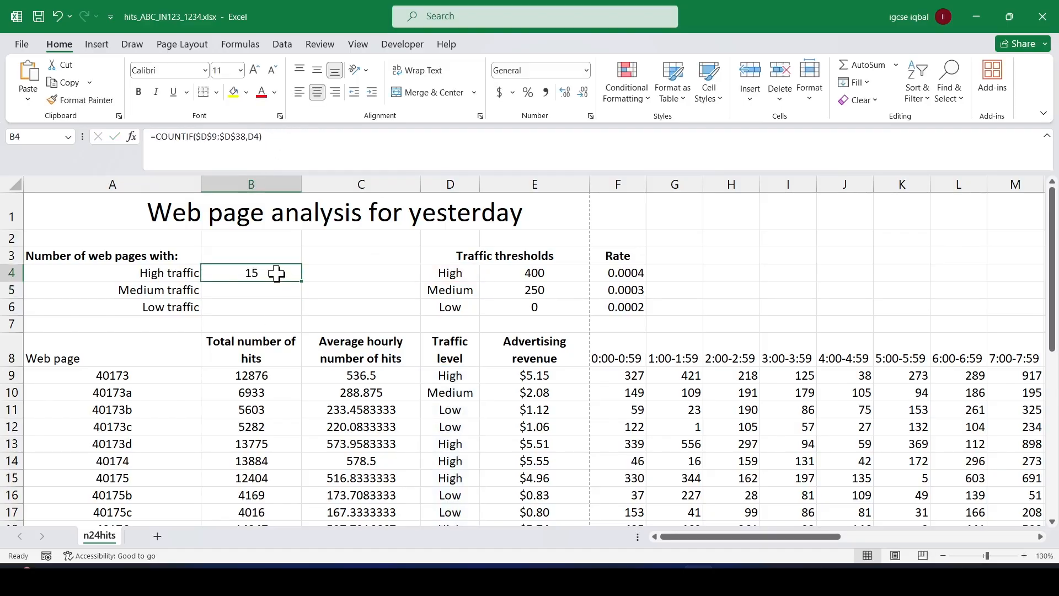
double_click(305, 284)
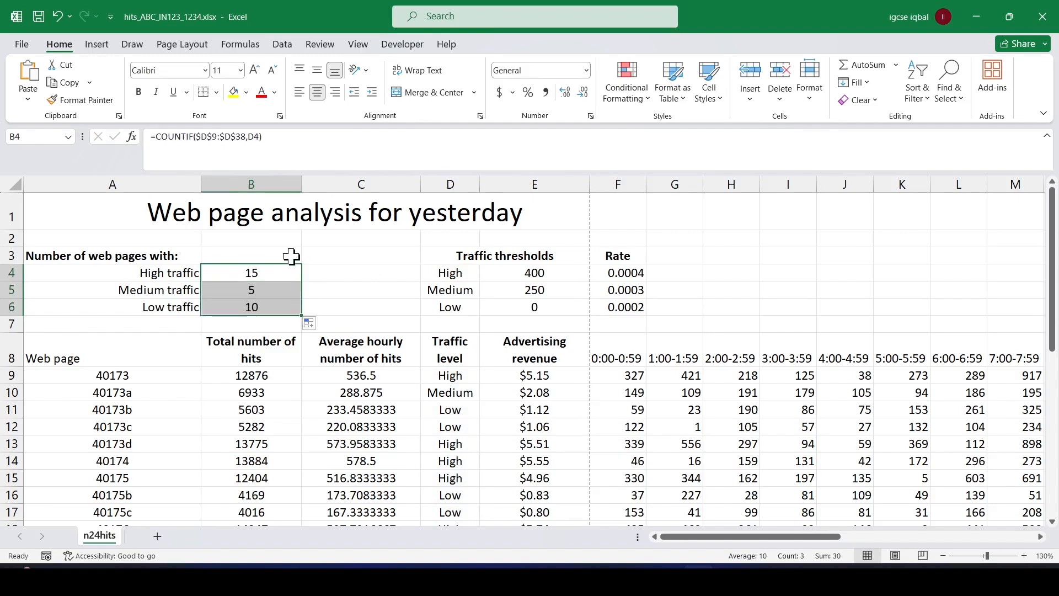
click(273, 292)
click(264, 275)
click(273, 292)
click(272, 307)
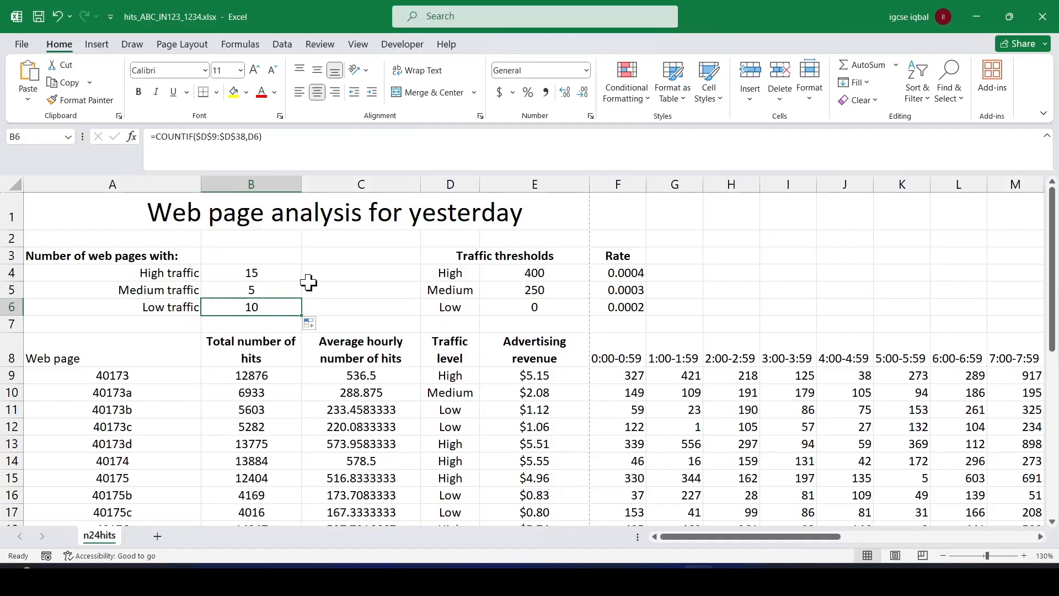
scroll(421, 300, down, 9)
scroll(489, 315, up, 9)
Switch to the exam paper PDF and highlight "Print only cells A1 to F38" in question 10.
key(alt+Tab)
scroll(390, 381, down, 1)
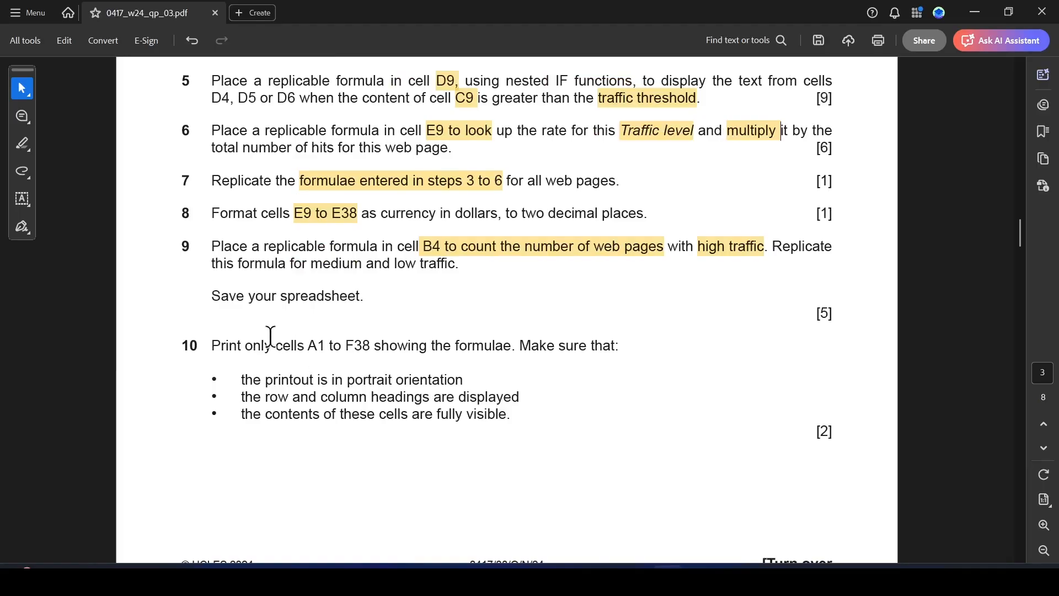
key(alt+Tab)
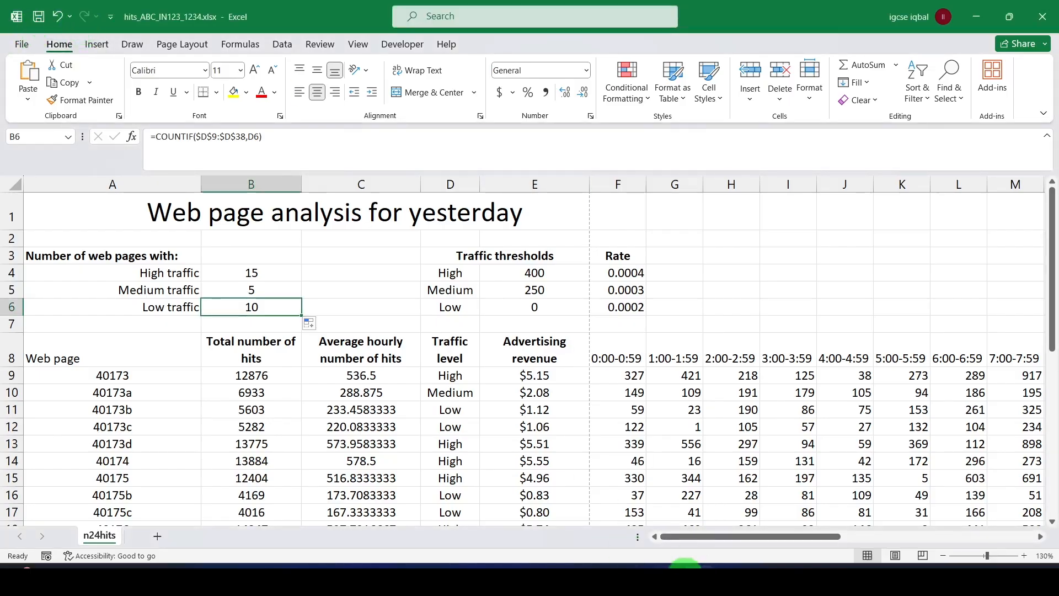
click(669, 577)
scroll(500, 362, down, 2)
scroll(500, 362, down, 1)
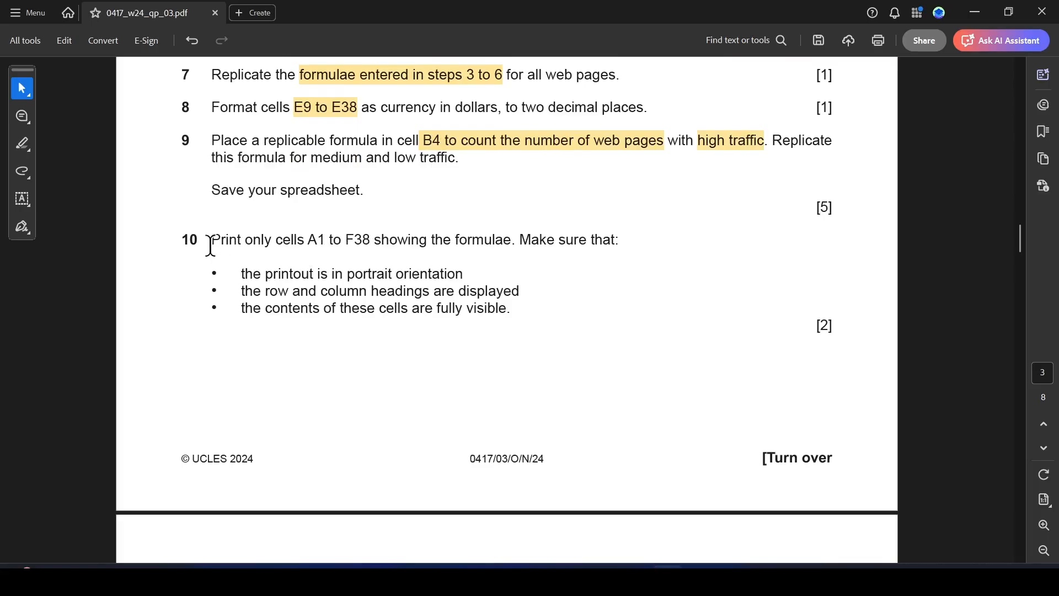
drag(210, 243, 356, 234)
click(396, 267)
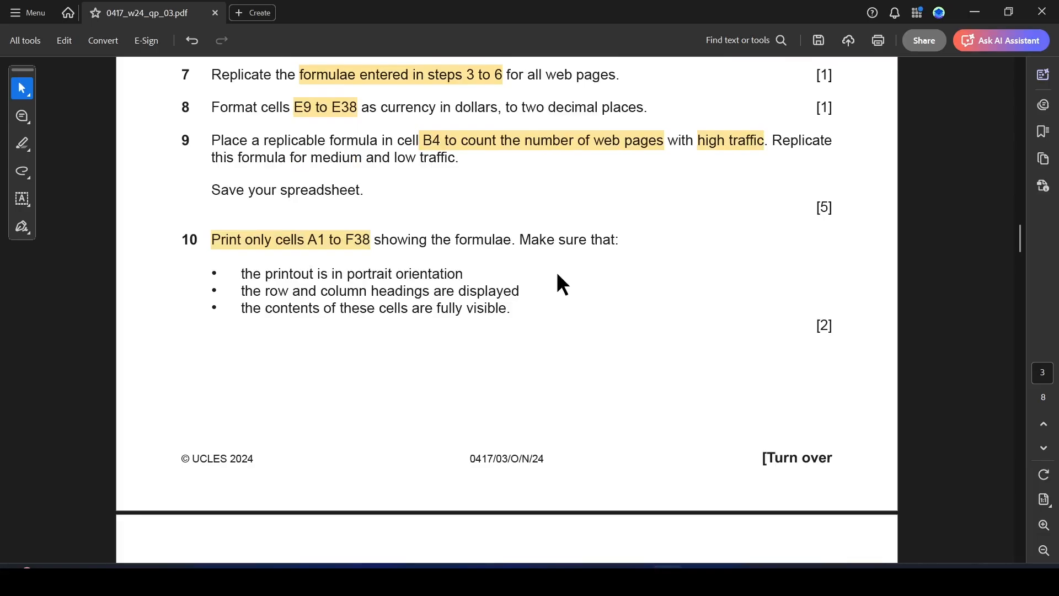
Switch to Excel, display the worksheet's formulae and left-align all cells.
key(alt+Tab)
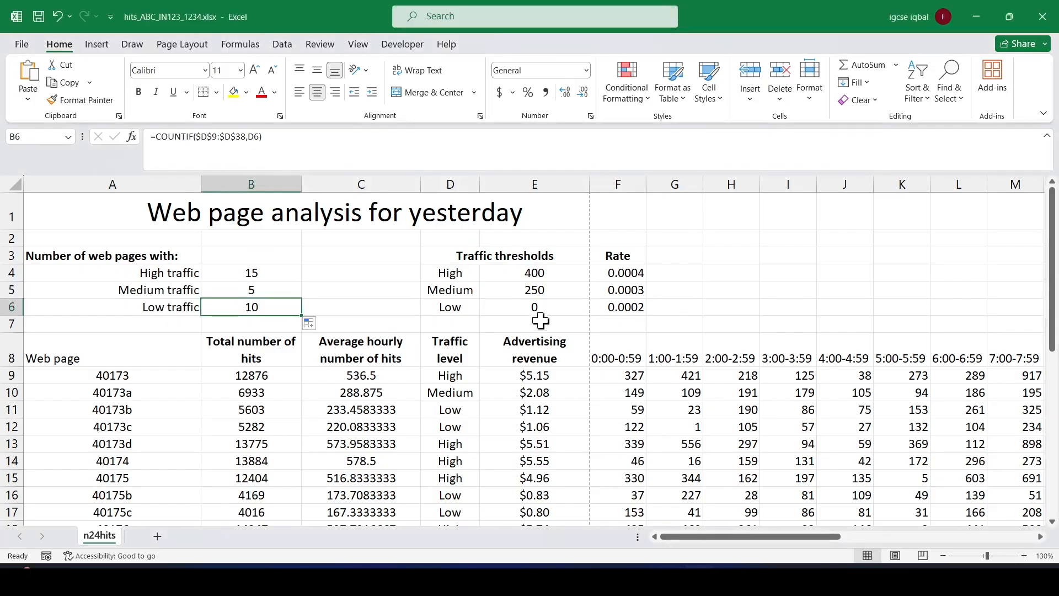
key(ctrl+grave)
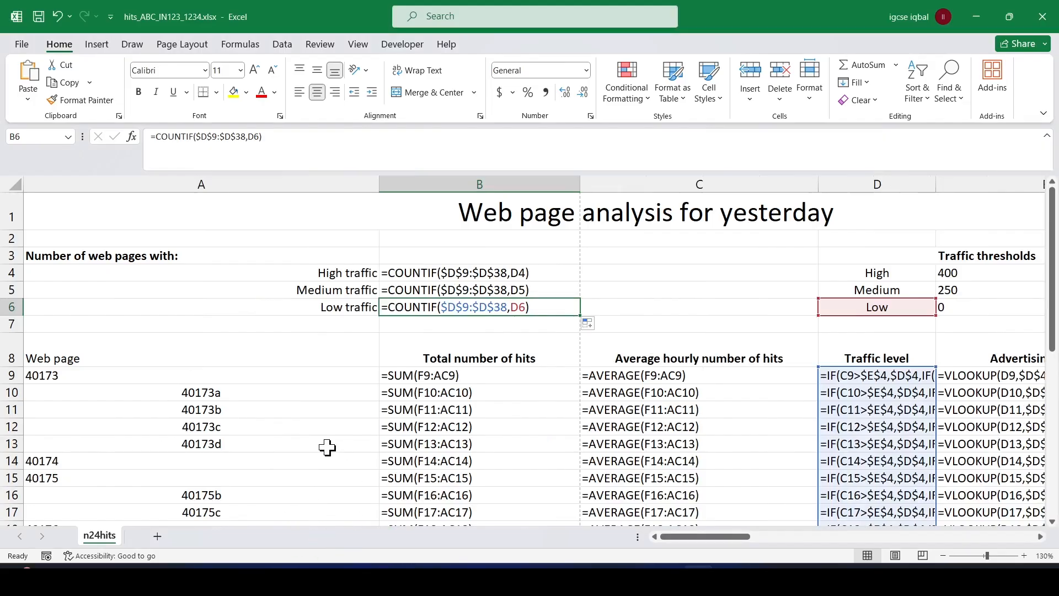
click(11, 184)
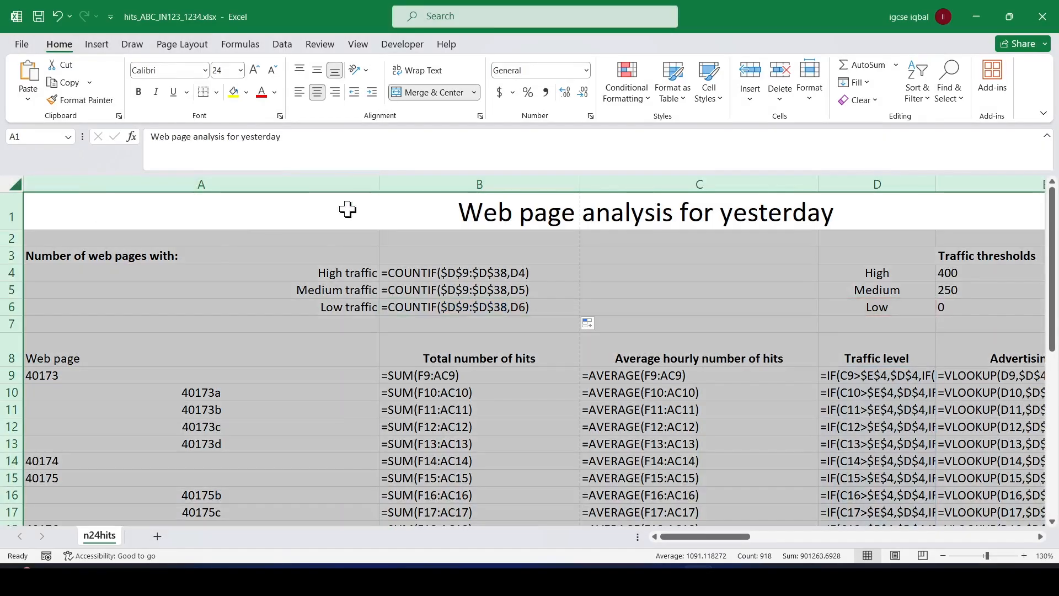
click(298, 92)
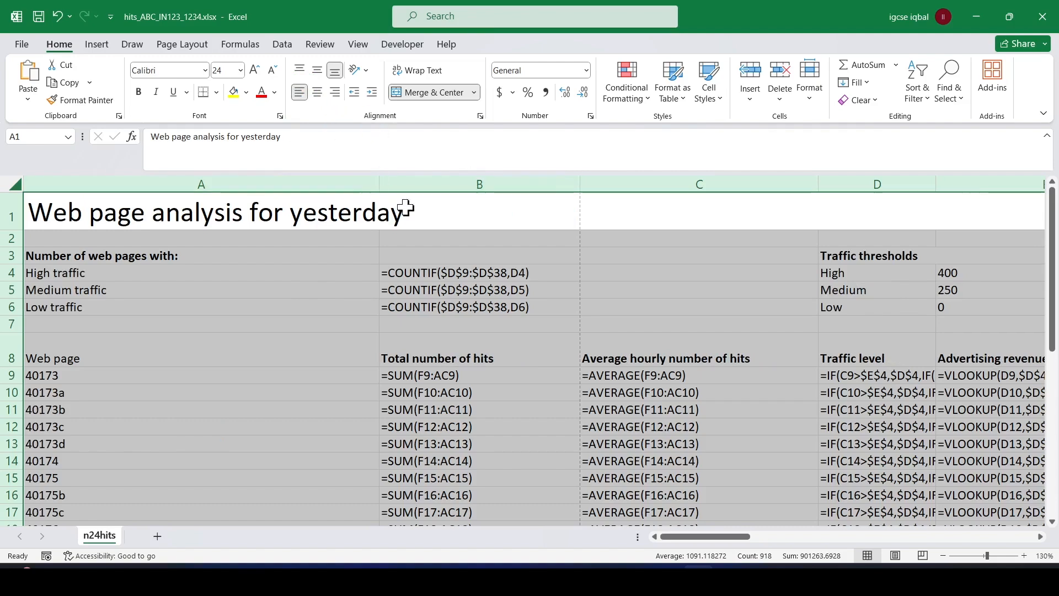
Autofit the width of all columns and right-align the traffic labels in A4:A6.
drag(380, 186, 380, 188)
double_click(380, 187)
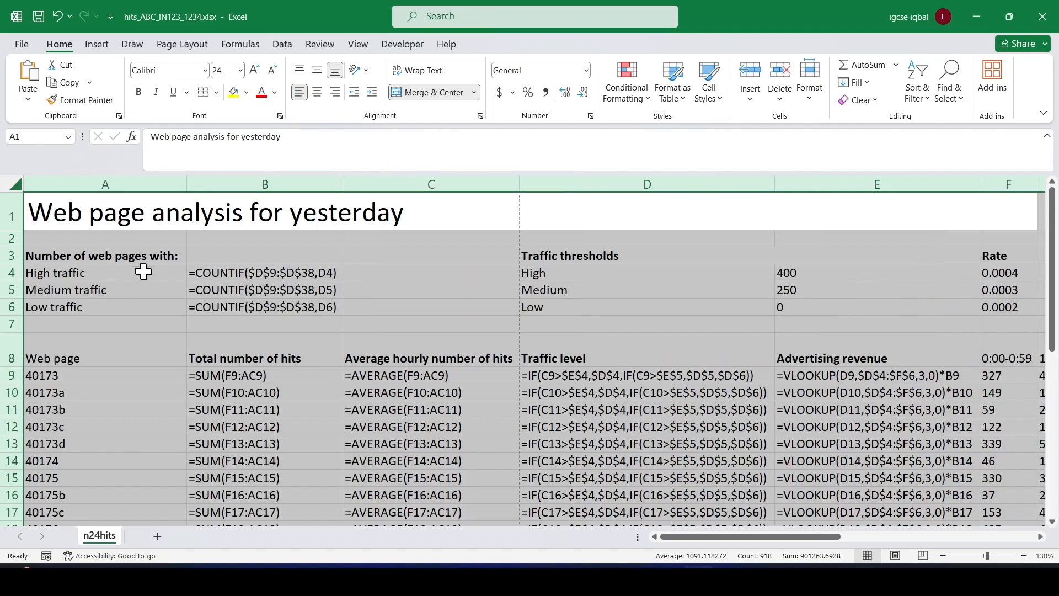
drag(147, 269, 147, 307)
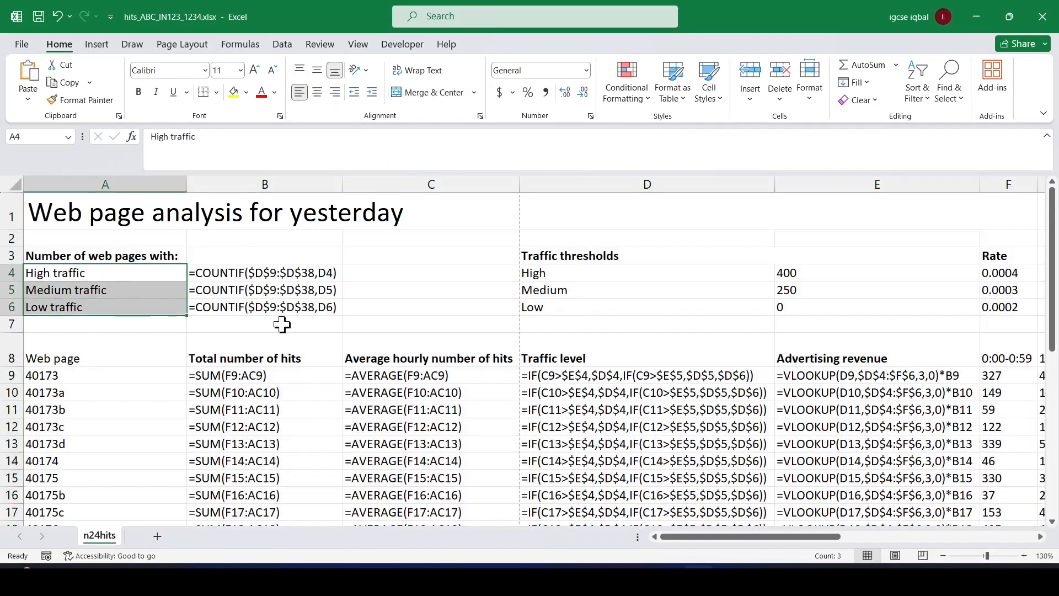
click(333, 88)
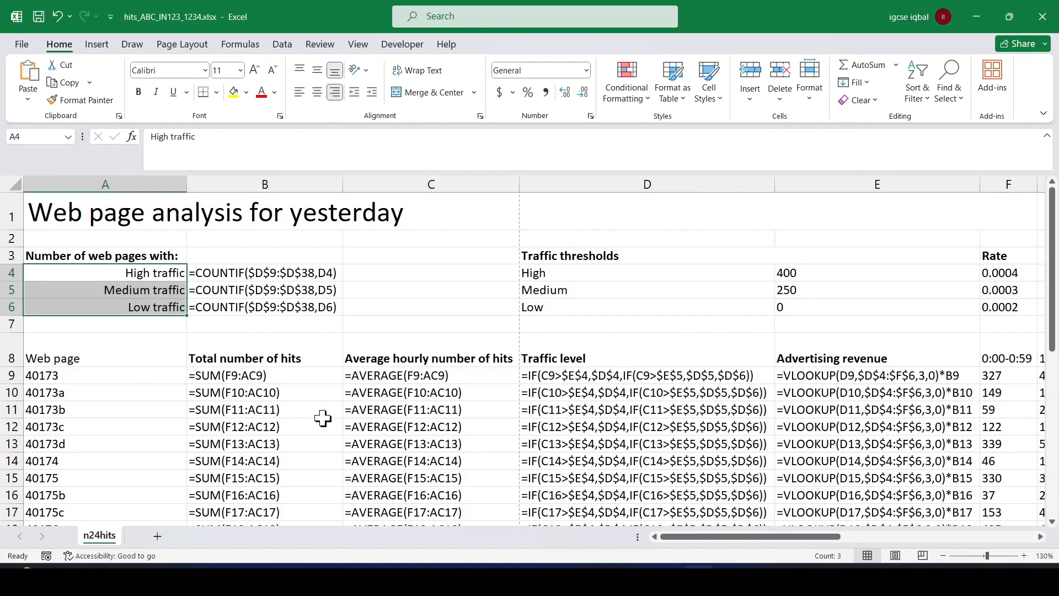
Preview the formulae printout and compare it with the question 10 requirements in the exam paper PDF.
key(ctrl+p)
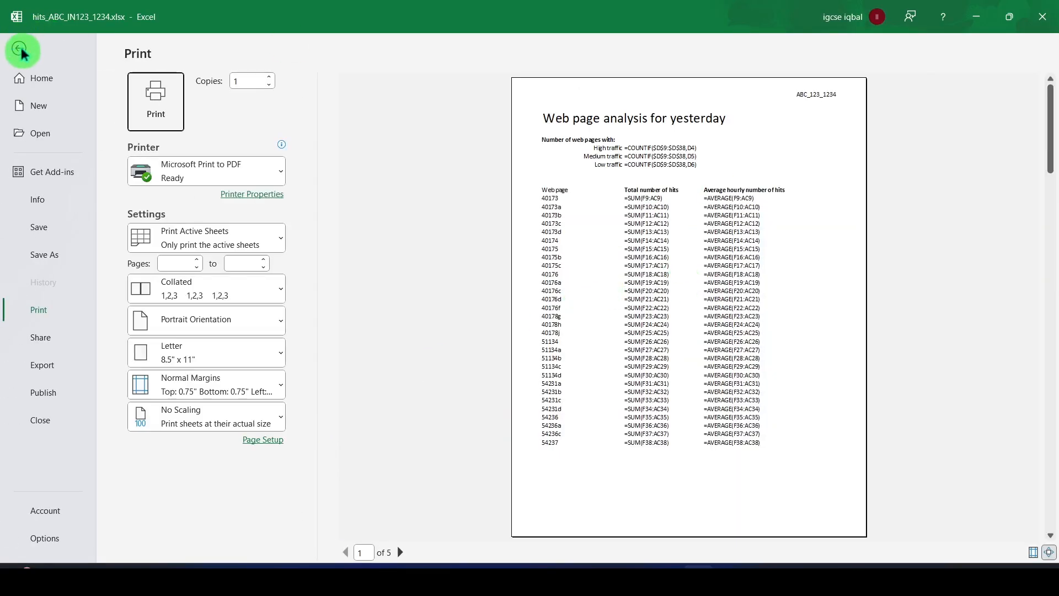
key(alt+Tab)
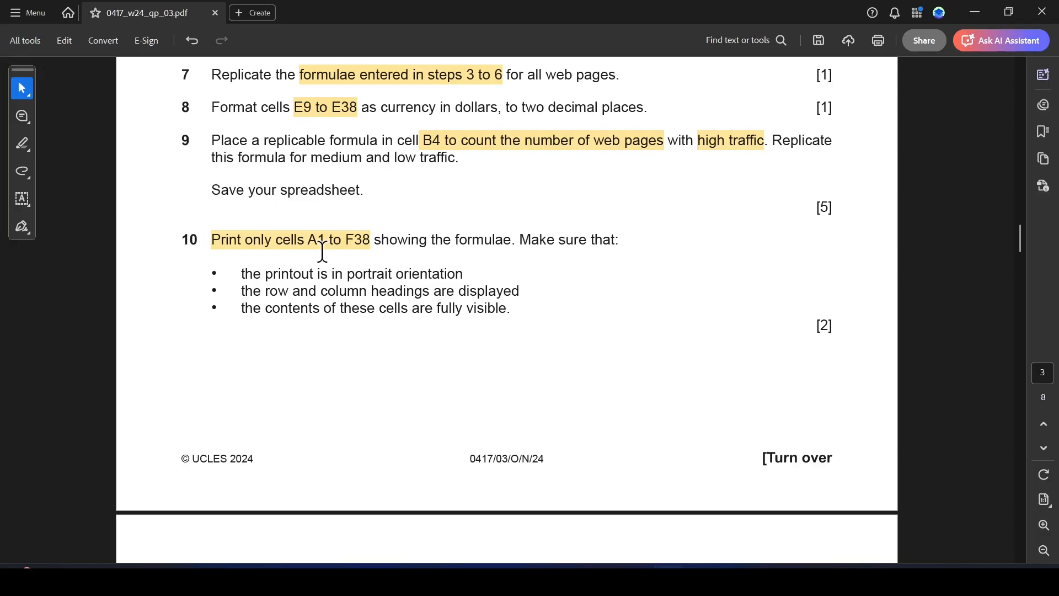
key(alt+Tab)
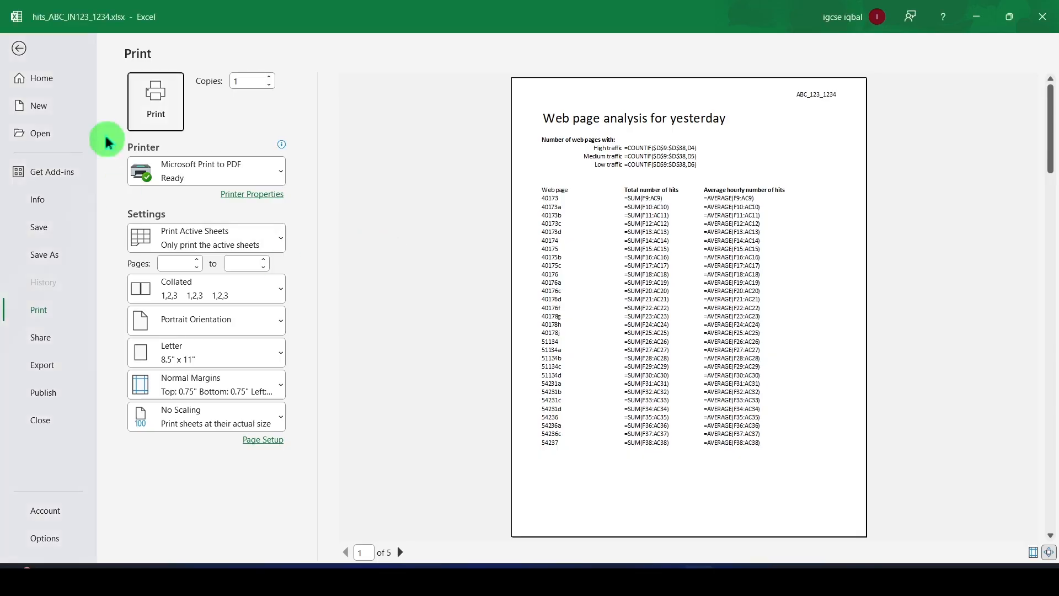
click(20, 54)
key(alt+Tab)
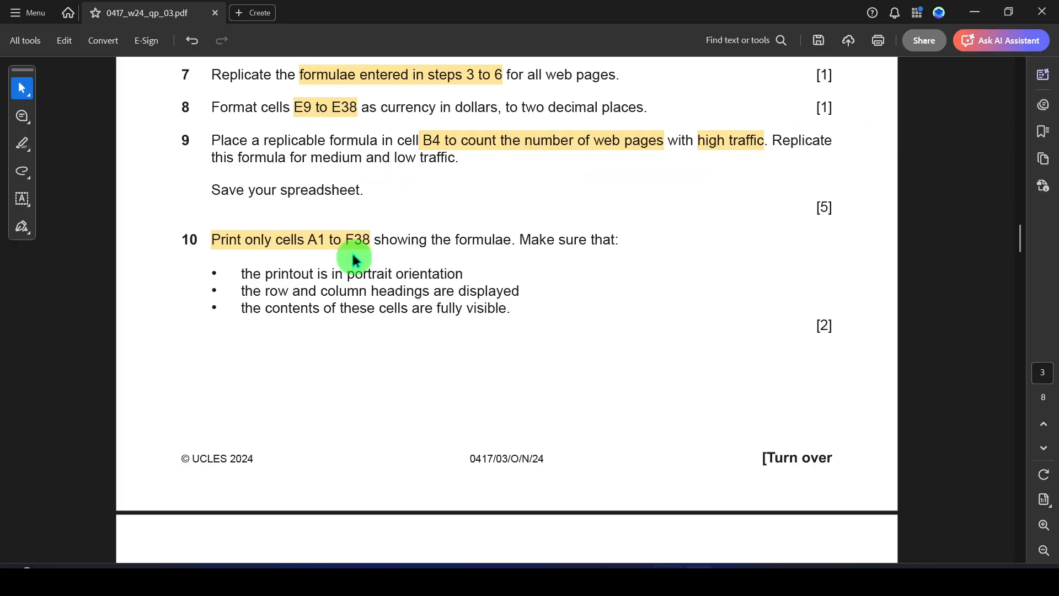
Switch to Excel and select the cells A1:F38 of the formulae worksheet.
key(alt+Tab)
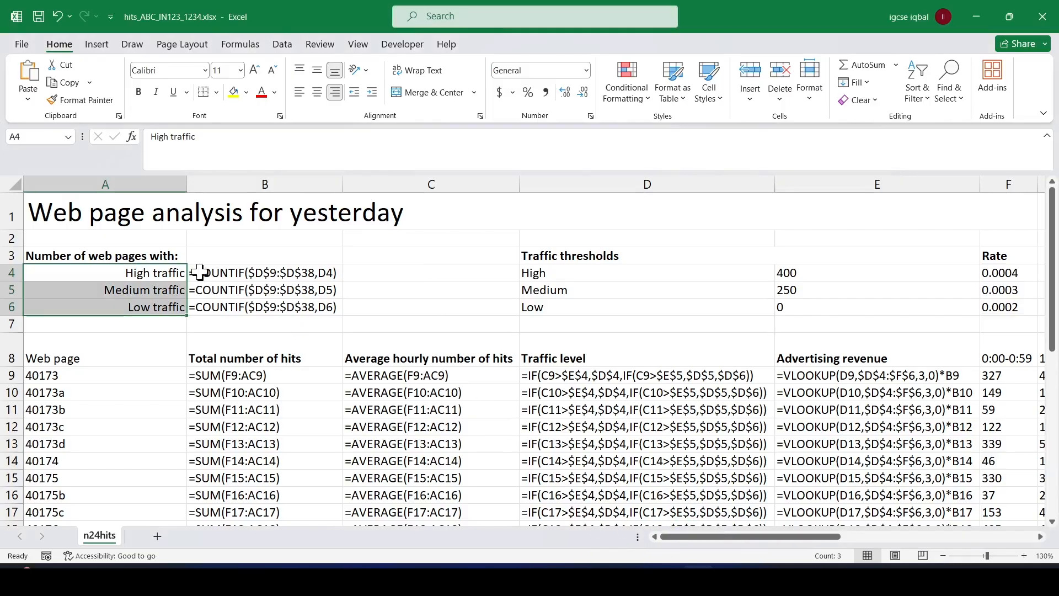
drag(82, 213, 61, 507)
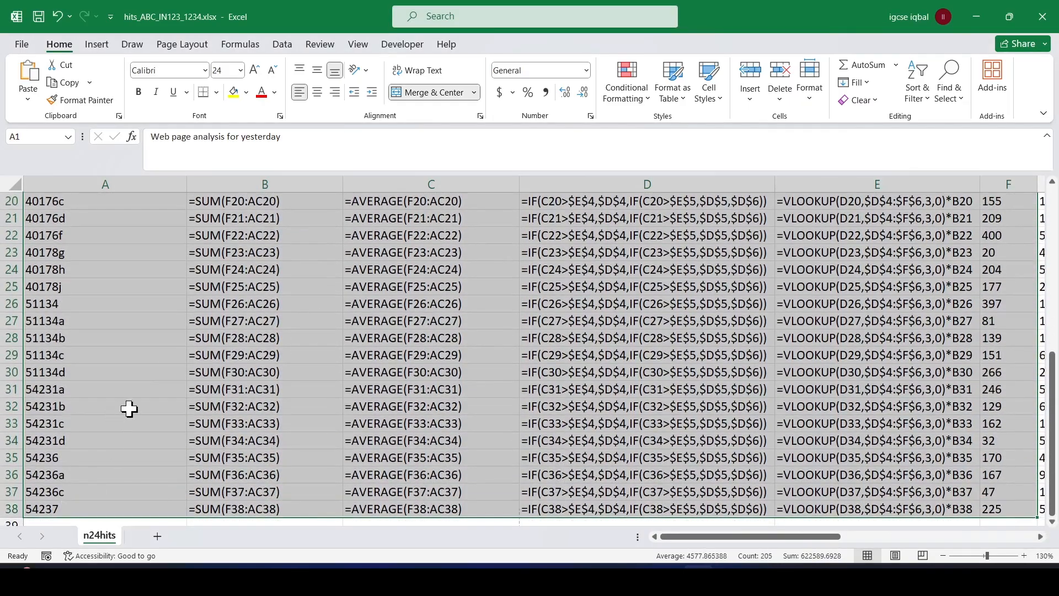
scroll(328, 399, up, 6)
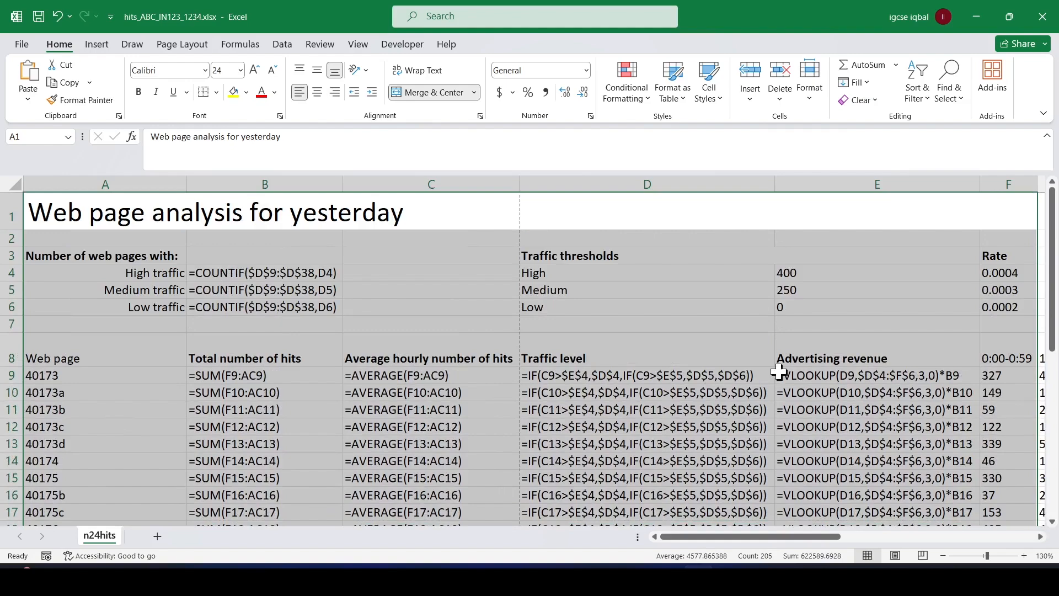
drag(188, 184, 188, 184)
Display the worksheet in Page Break Preview and move the page break after column C to the boundary between columns F and G.
click(358, 44)
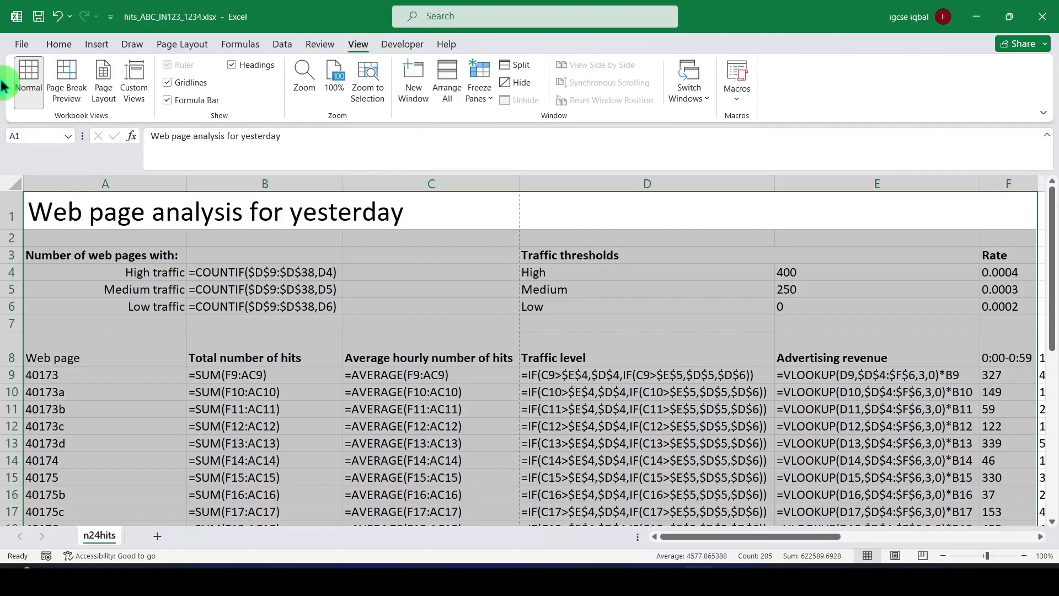
click(68, 80)
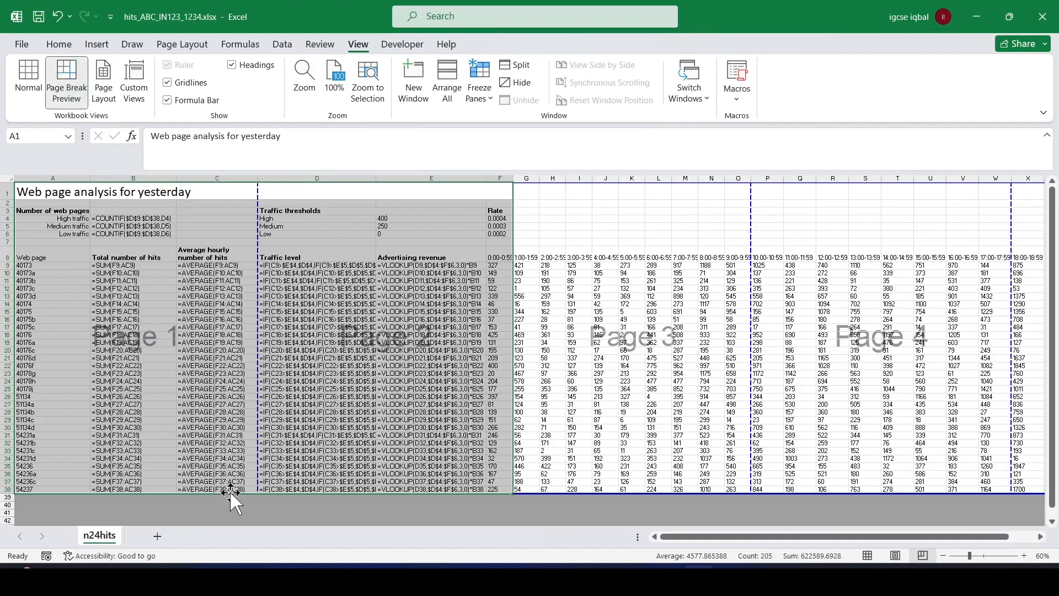
drag(255, 202, 519, 231)
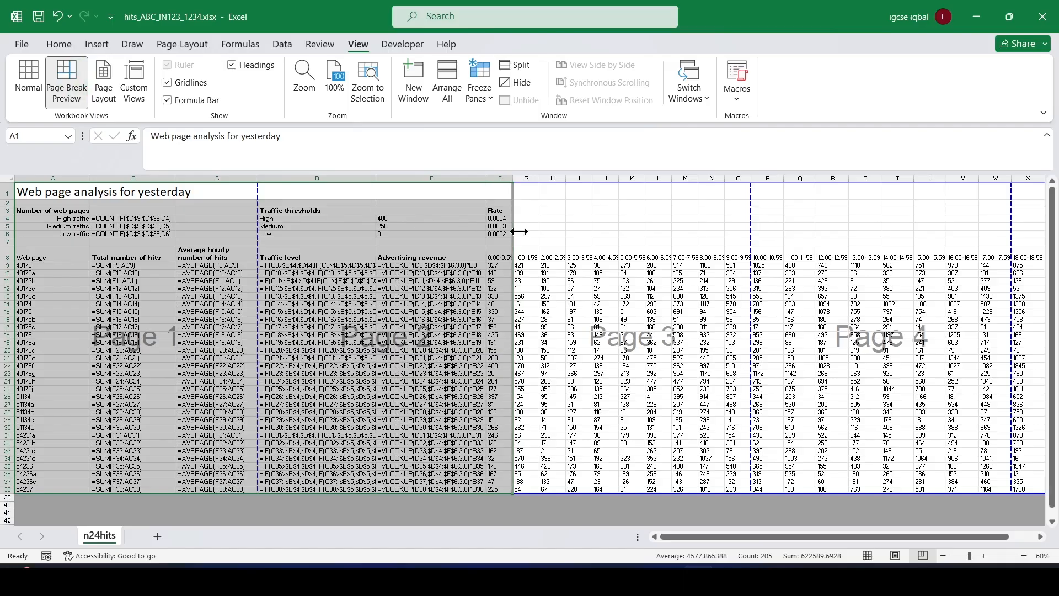
drag(519, 232, 519, 232)
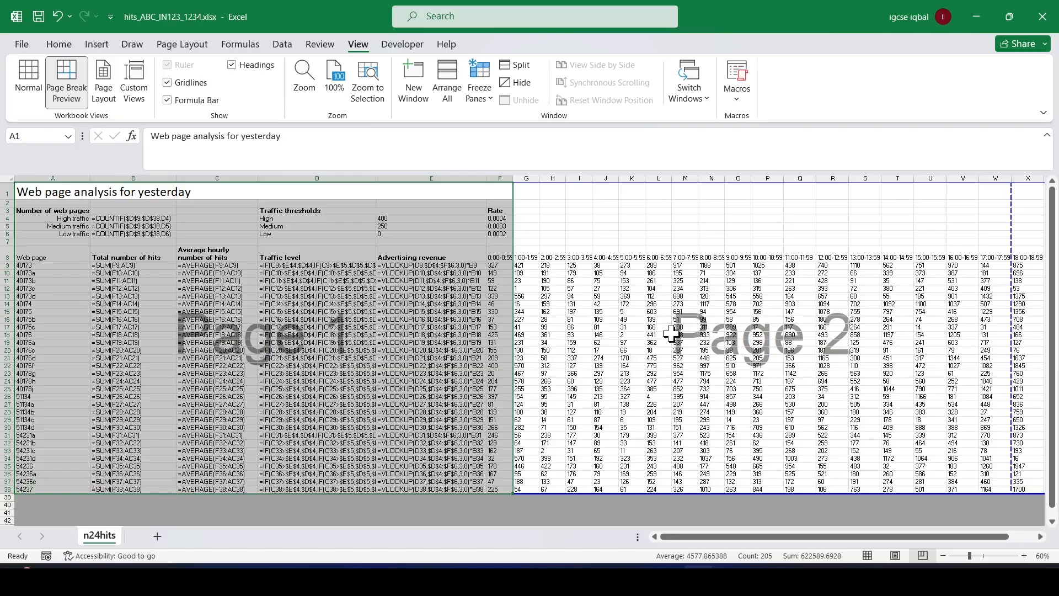
Open the print preview, check it against question 10 in the exam paper, and choose portrait orientation.
key(ctrl+p)
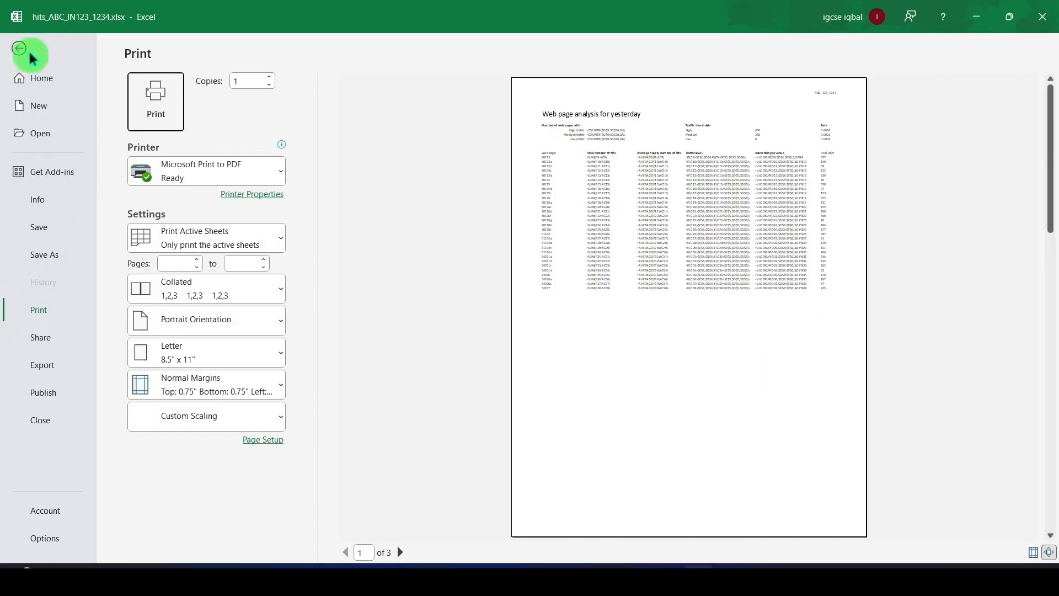
key(alt+Tab)
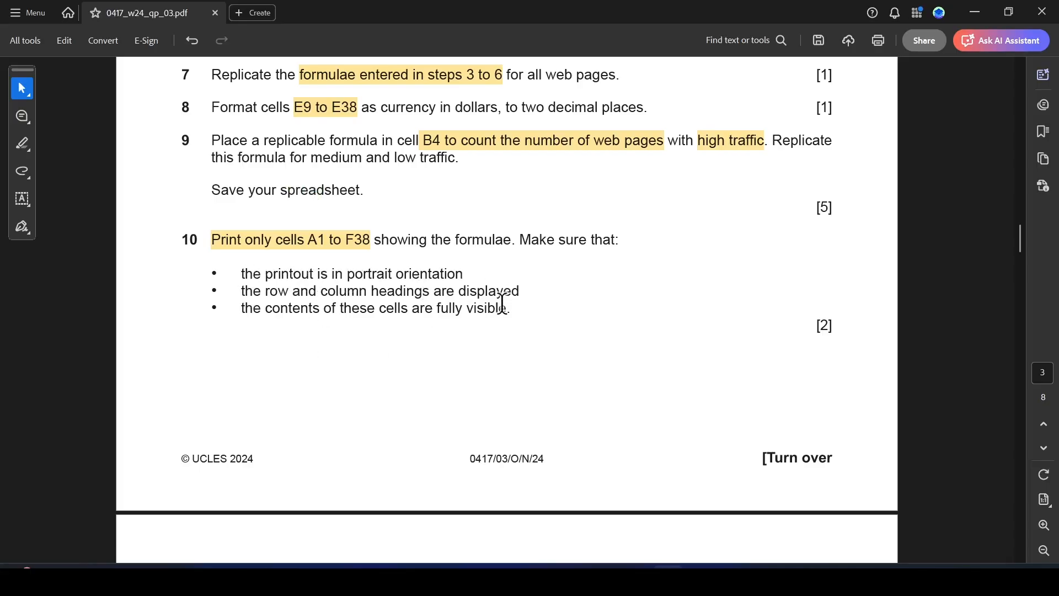
key(alt+Tab)
click(256, 326)
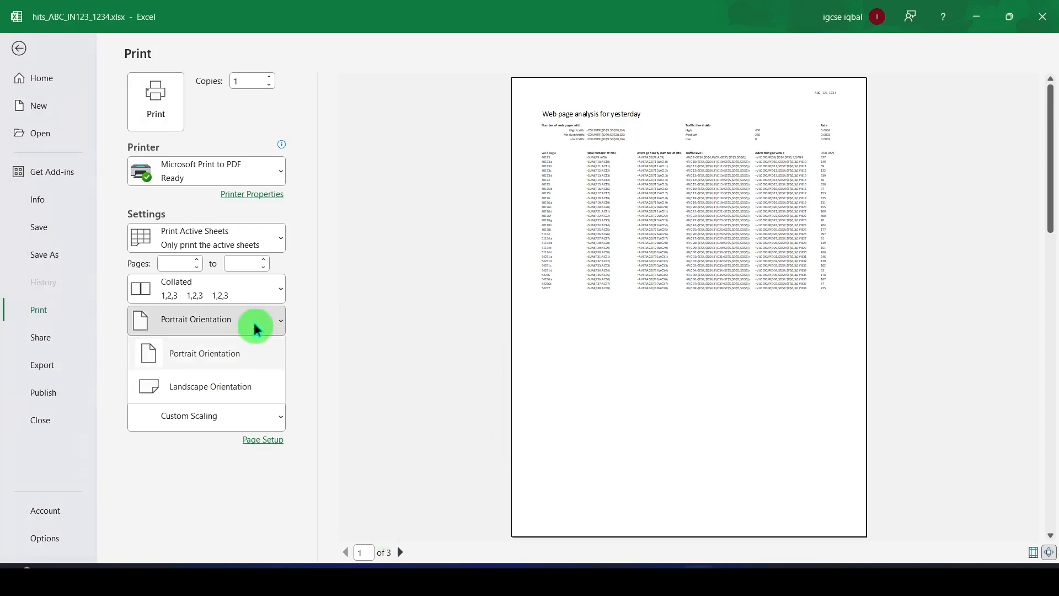
click(223, 352)
Switch to the exam paper PDF and highlight "row and column headings are displayed" in question 10.
key(alt+Tab)
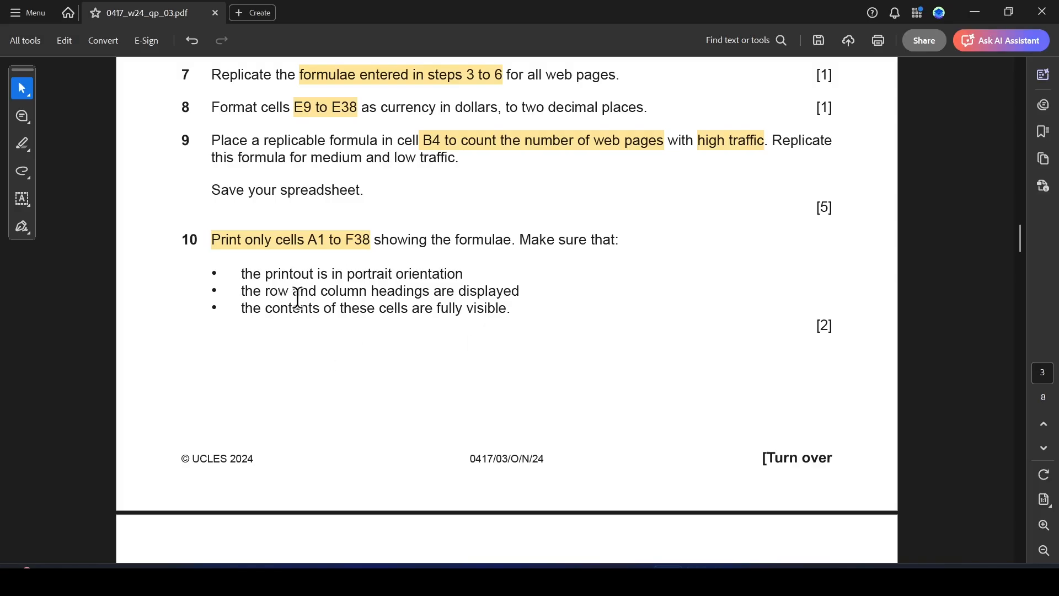
drag(267, 295, 519, 291)
click(561, 317)
Switch to Excel and turn on row and column headings for the printout in Page Setup.
key(alt+Tab)
click(265, 425)
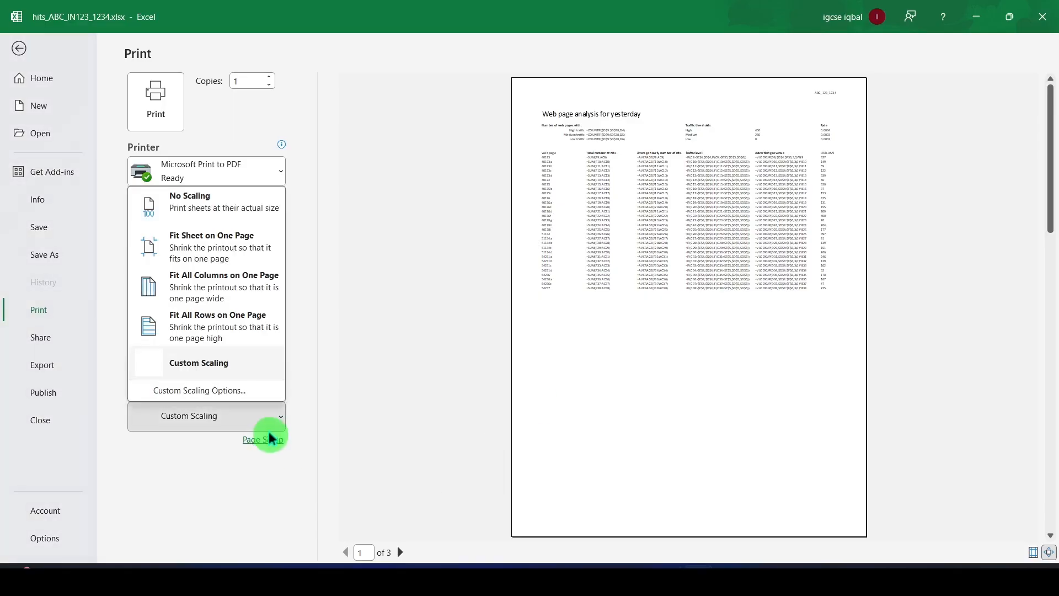
click(264, 442)
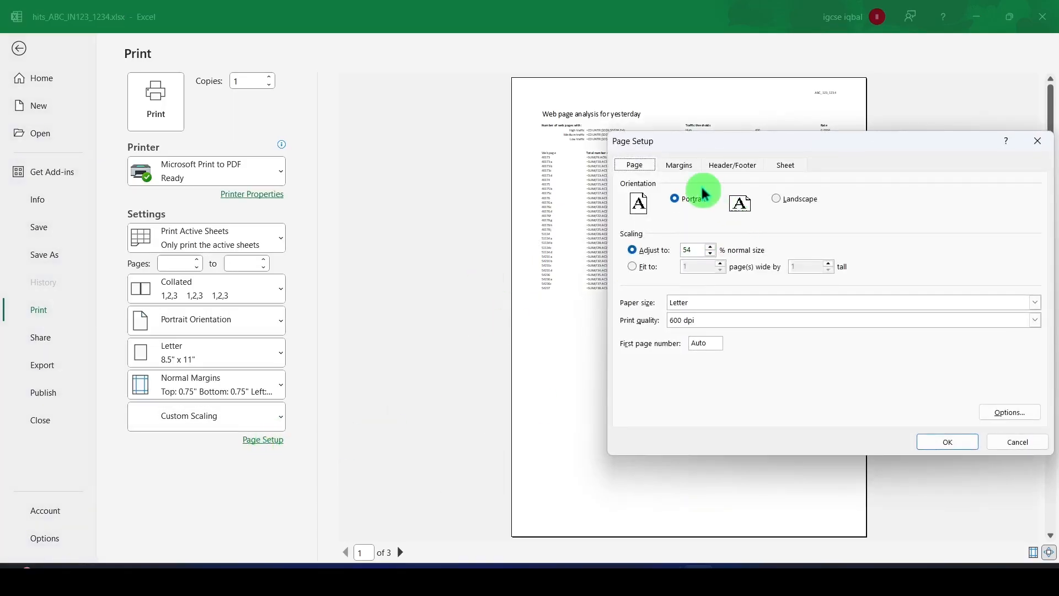
click(679, 166)
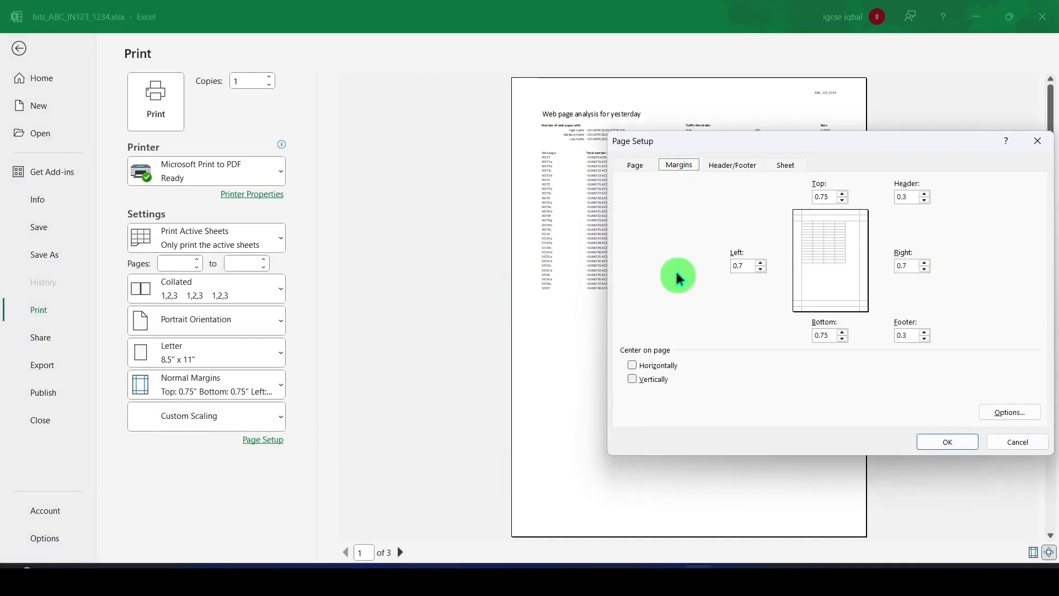
click(786, 165)
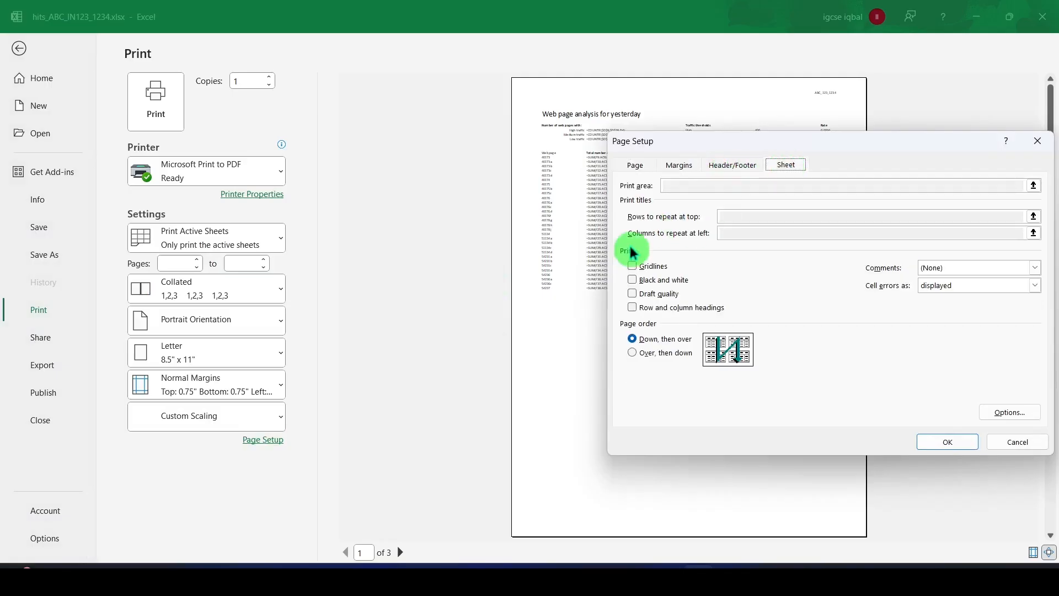
click(633, 308)
click(960, 442)
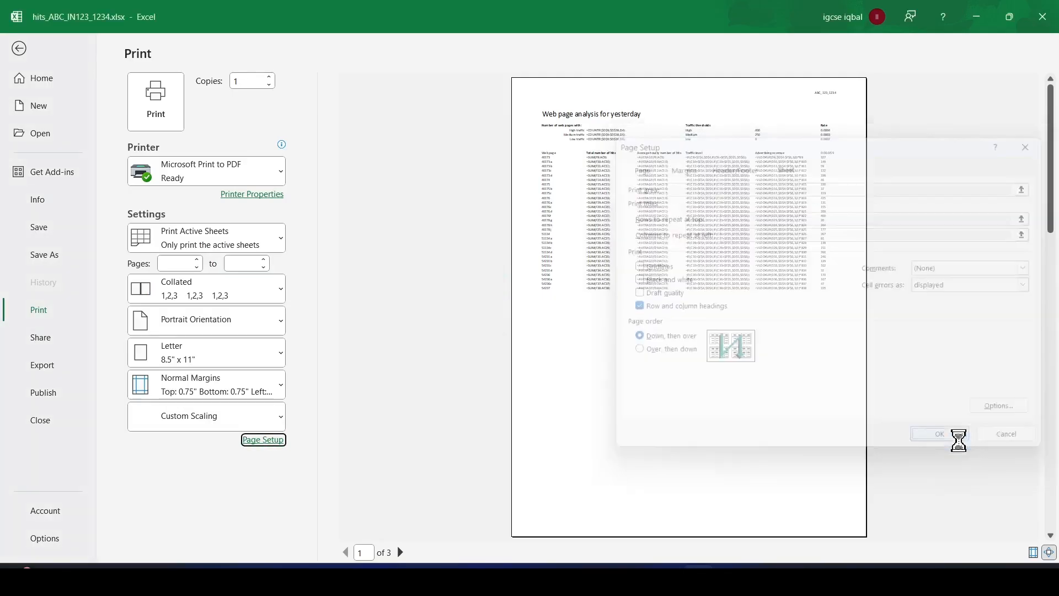
Switch to the exam paper PDF and, in question 11, highlight the range "D9 to D38" and the word High.
key(alt+Tab)
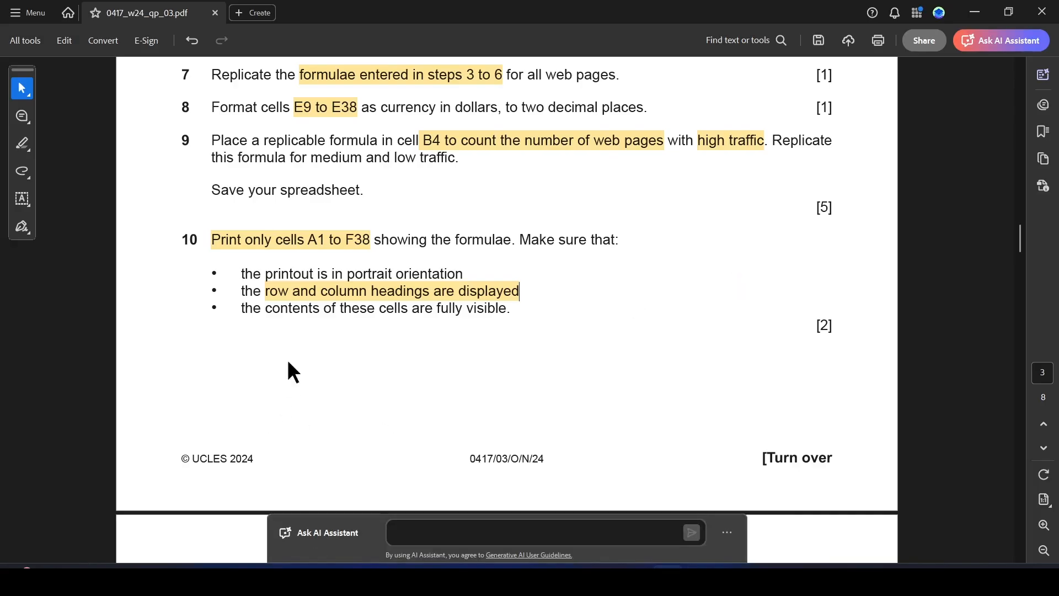
scroll(572, 330, down, 5)
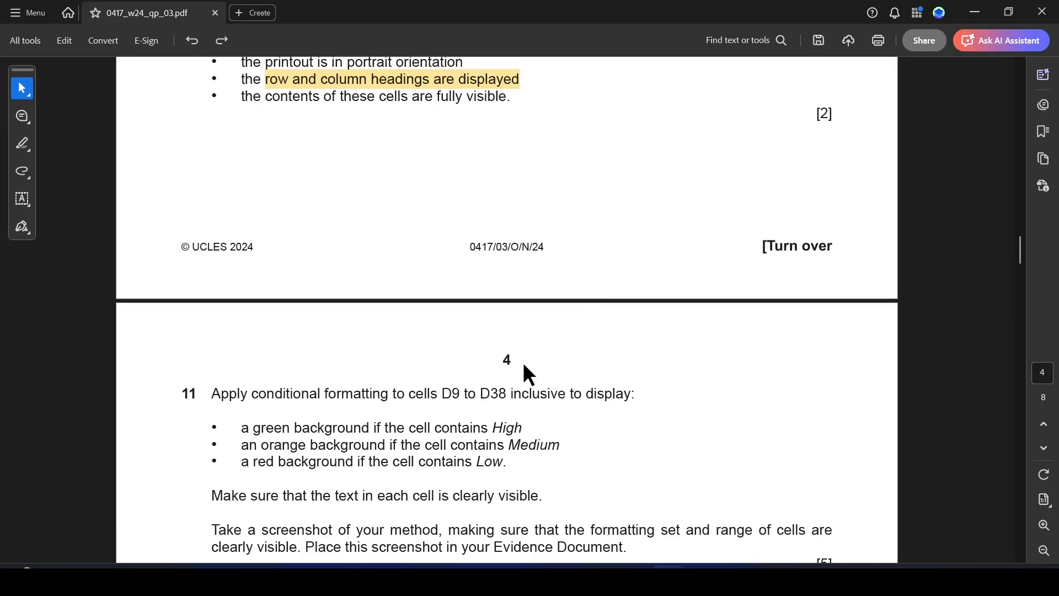
scroll(522, 366, down, 2)
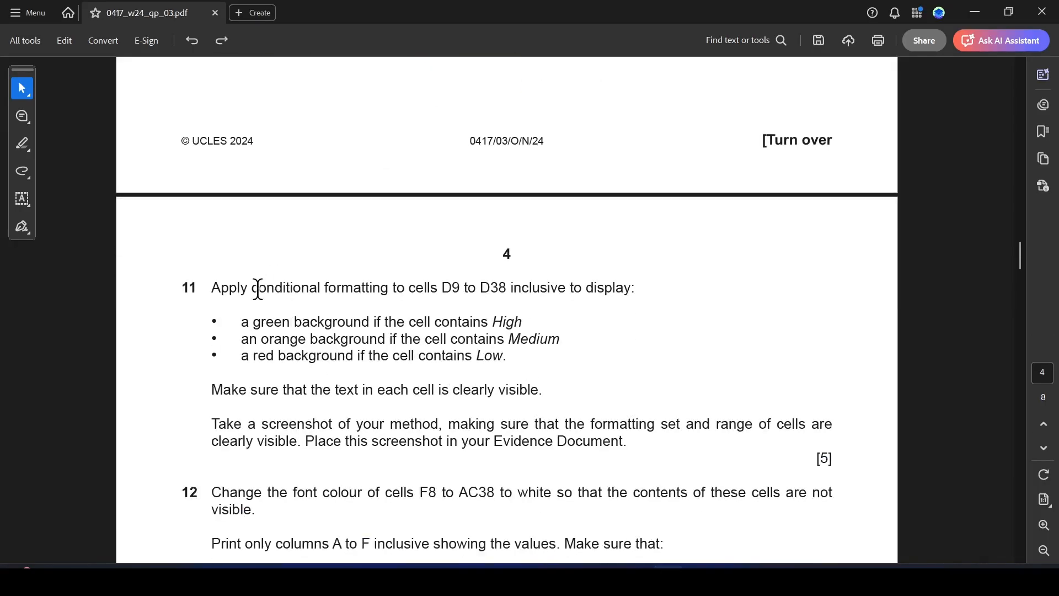
drag(442, 289, 507, 288)
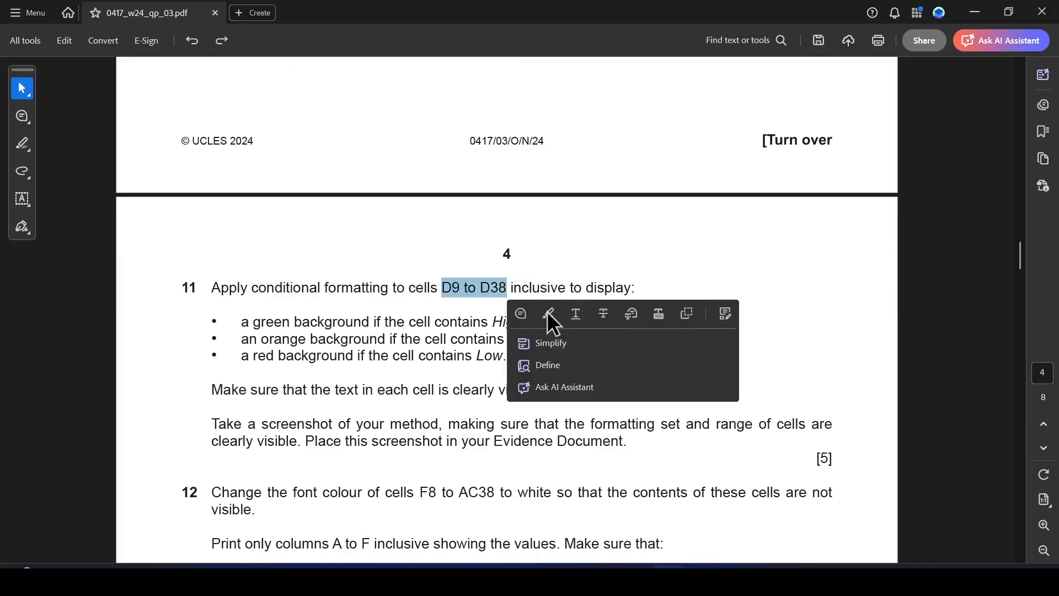
click(549, 314)
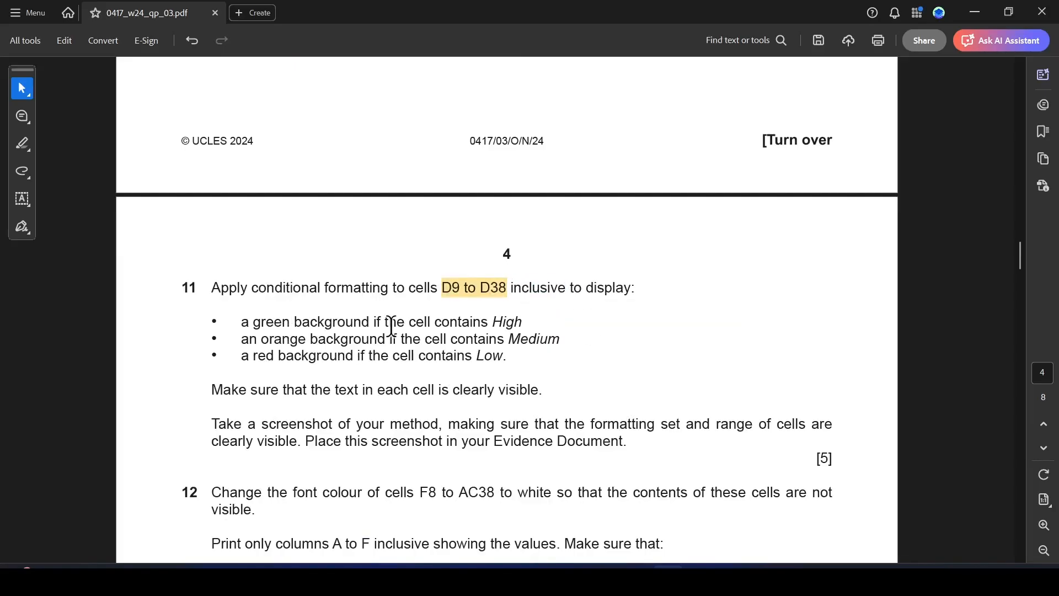
mouse_move(489, 321)
mouse_down()
mouse_move(523, 321)
mouse_move(552, 340)
mouse_move(511, 324)
mouse_move(523, 322)
mouse_up()
click(528, 319)
click(561, 341)
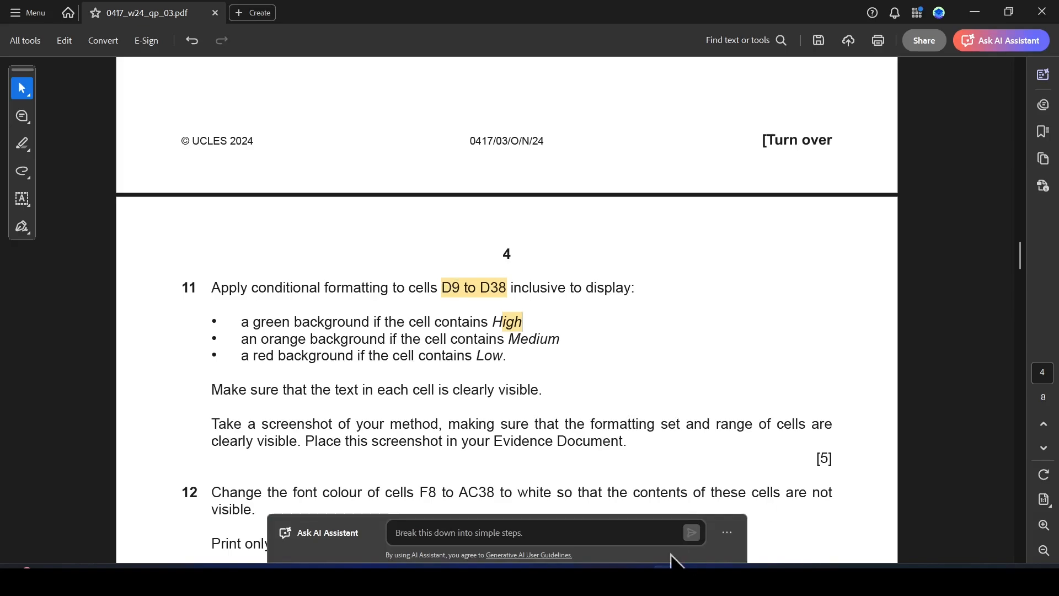
Switch to Excel and define an Equal To conditional formatting rule with the value High for cells D9:D38.
click(701, 577)
click(346, 415)
drag(352, 375, 338, 501)
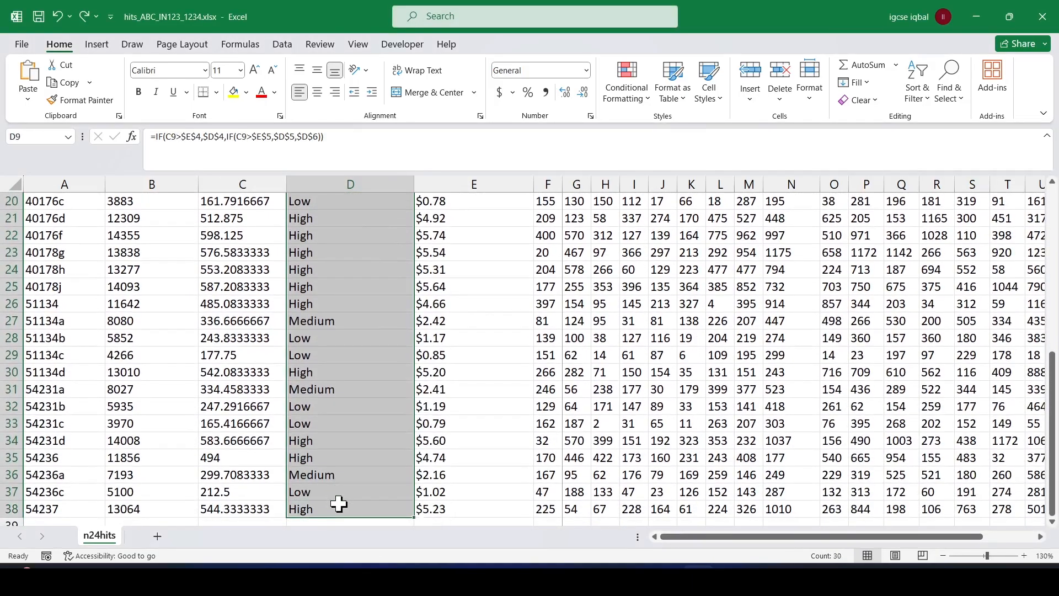
scroll(389, 245, up, 3)
scroll(389, 245, up, 4)
click(629, 94)
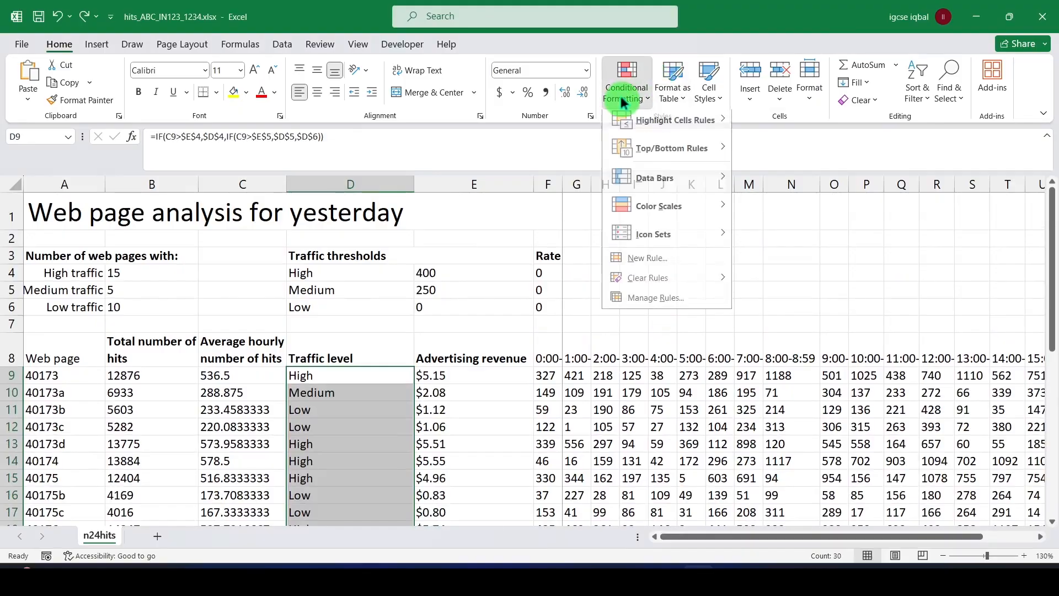
mouse_move(703, 130)
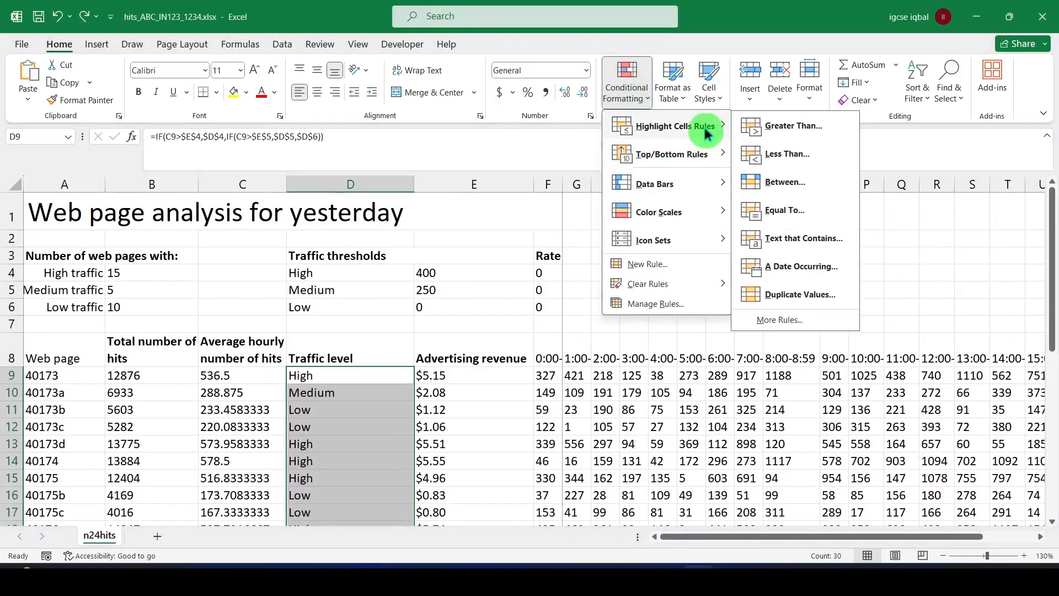
click(805, 212)
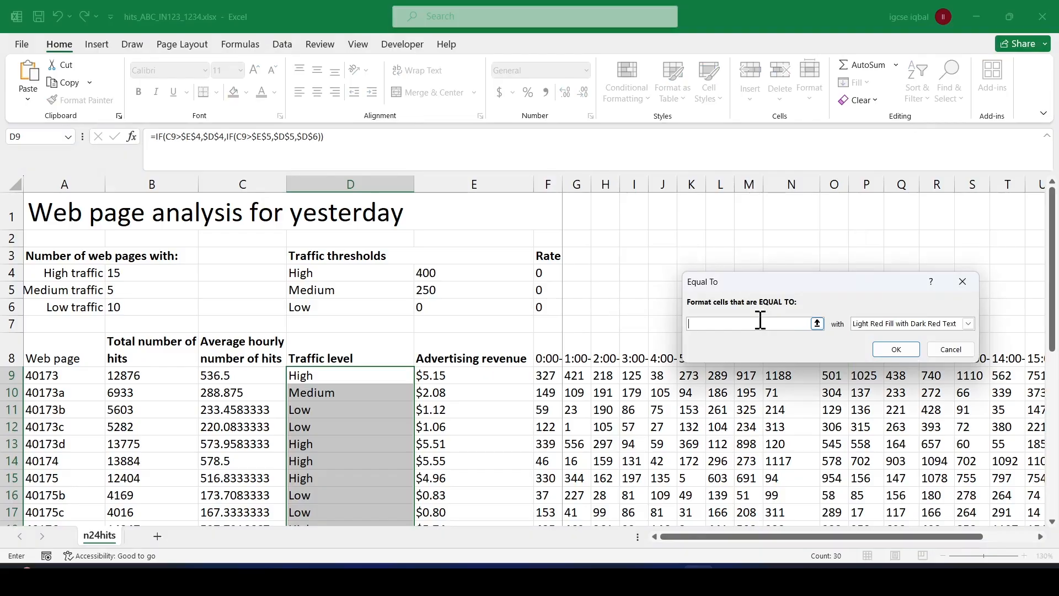
text(High)
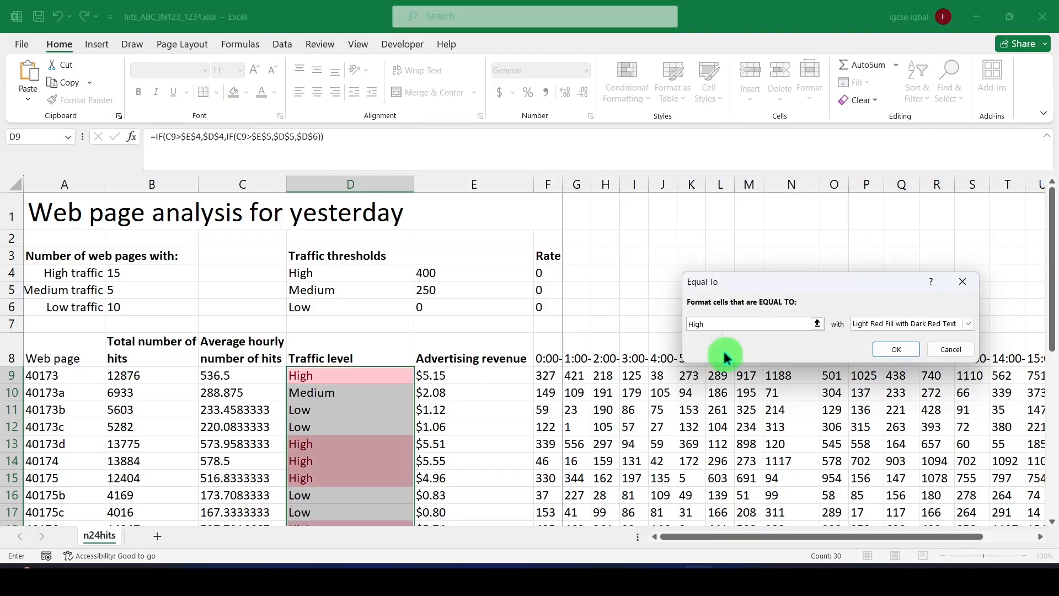
Give the High rule a custom dark green background fill and apply it.
click(969, 324)
click(897, 390)
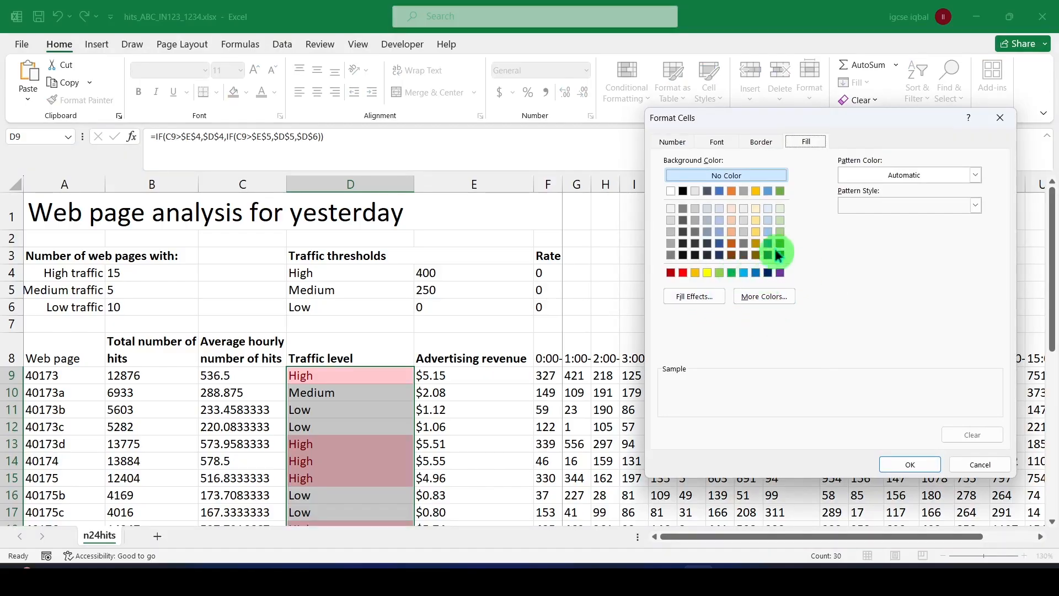
click(780, 243)
click(910, 464)
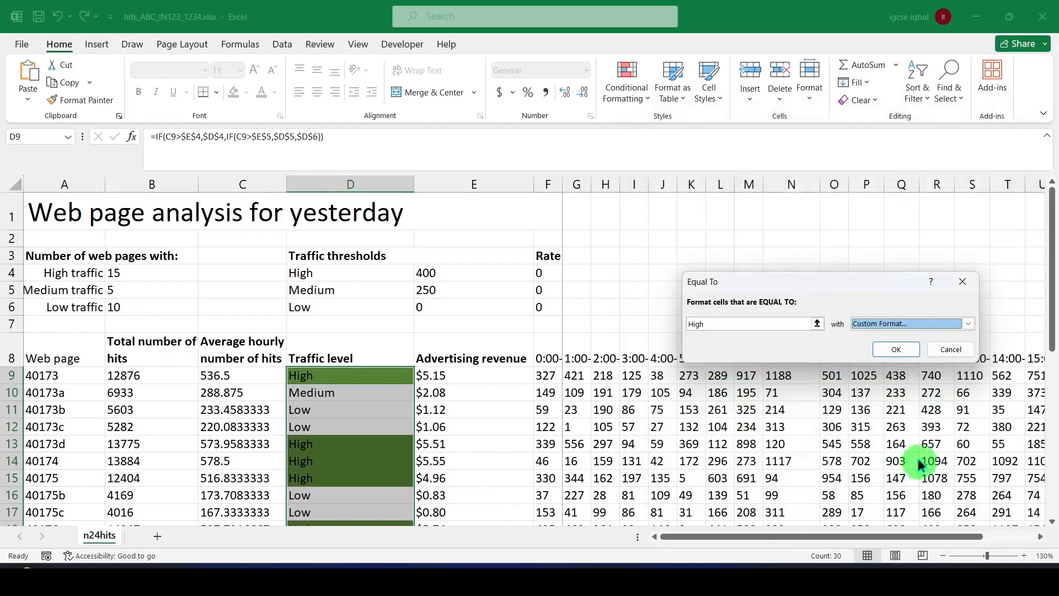
click(897, 349)
click(347, 410)
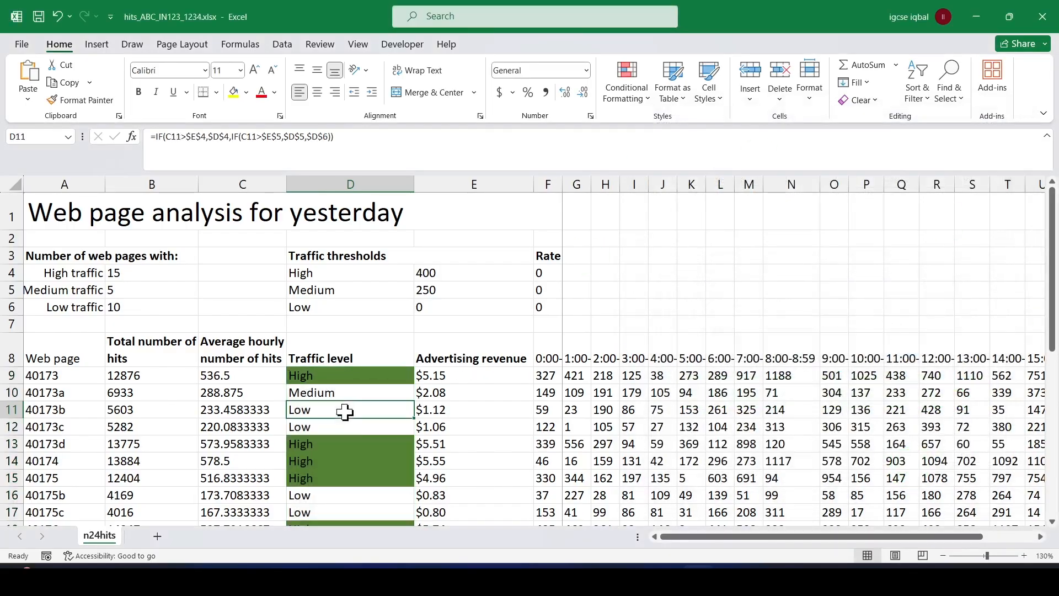
scroll(363, 374, down, 1)
Check question 11 in the exam paper, and define an Equal To conditional formatting rule with the value Medium for cells D9:D38 in Excel.
key(alt+Tab)
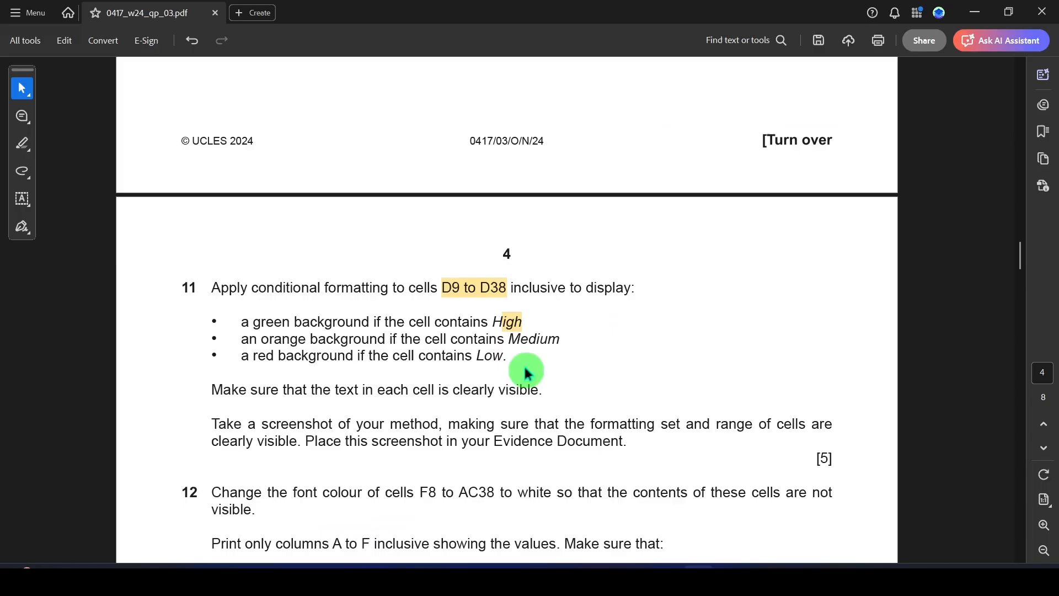
key(alt+Tab)
key(alt+Tab)
key(alt+Tab)
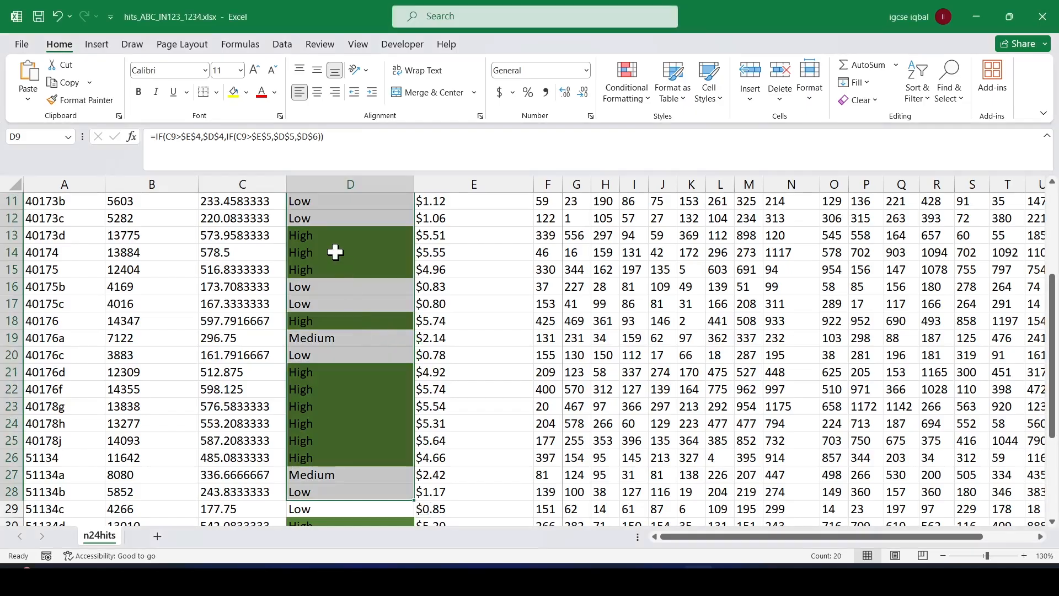
click(381, 236)
scroll(362, 373, up, 4)
drag(331, 371, 341, 491)
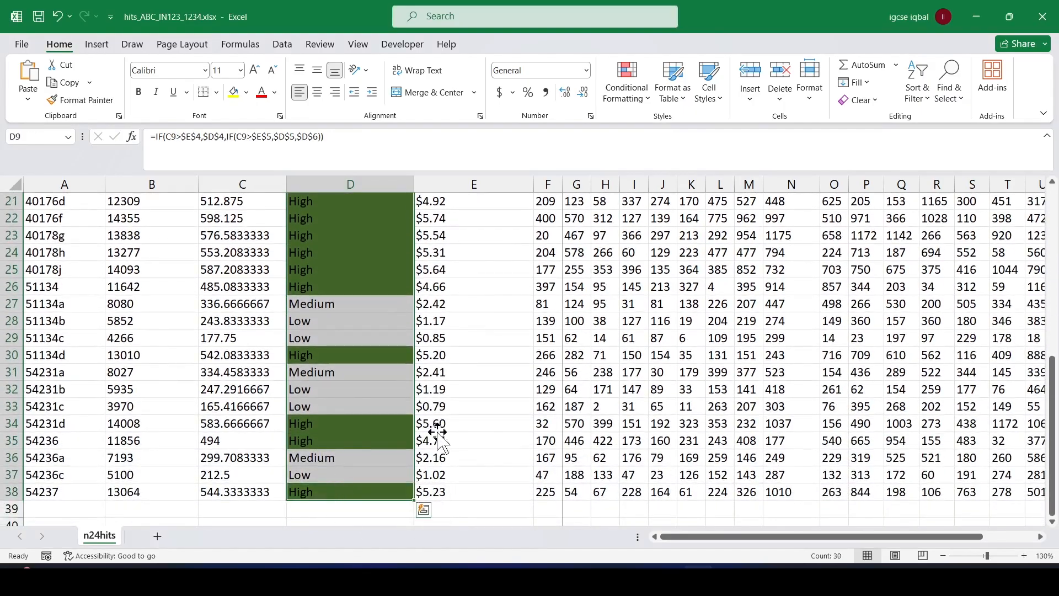
click(626, 80)
mouse_move(681, 131)
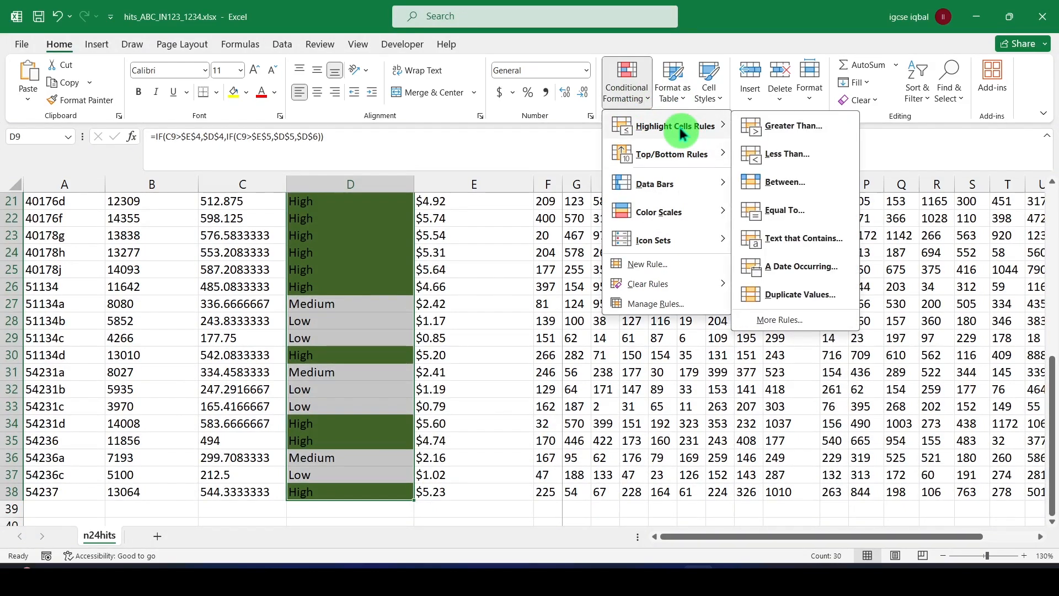
click(784, 210)
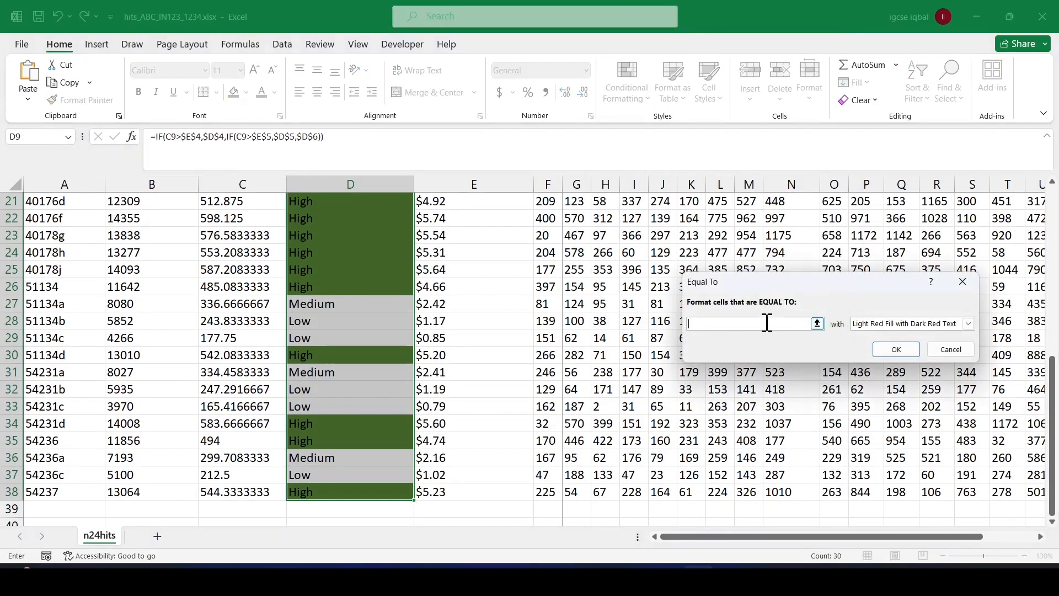
text(Medium)
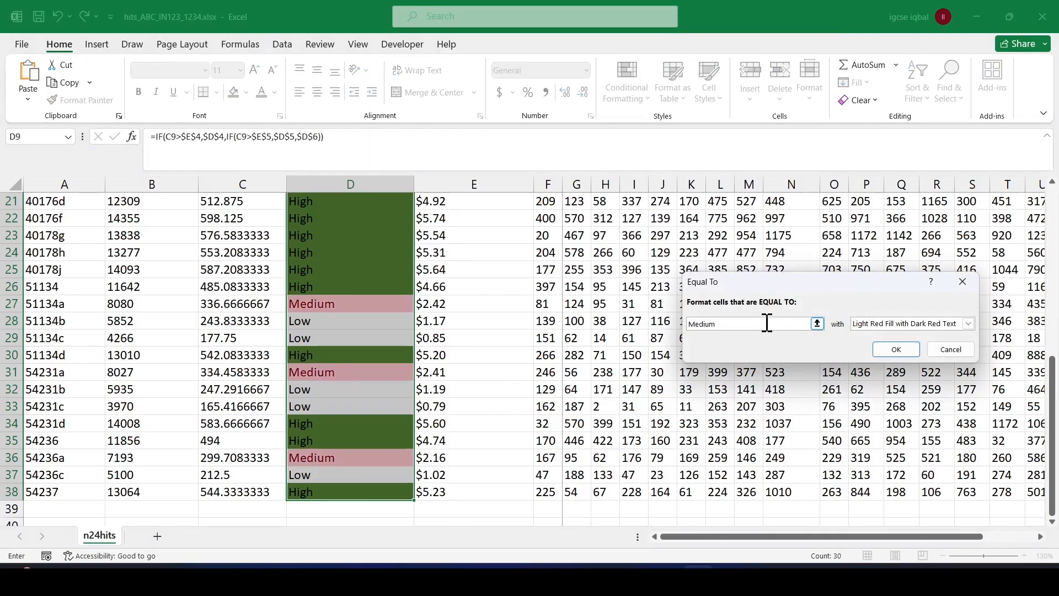
Give the Medium rule a custom orange background fill and apply it.
click(969, 323)
click(880, 392)
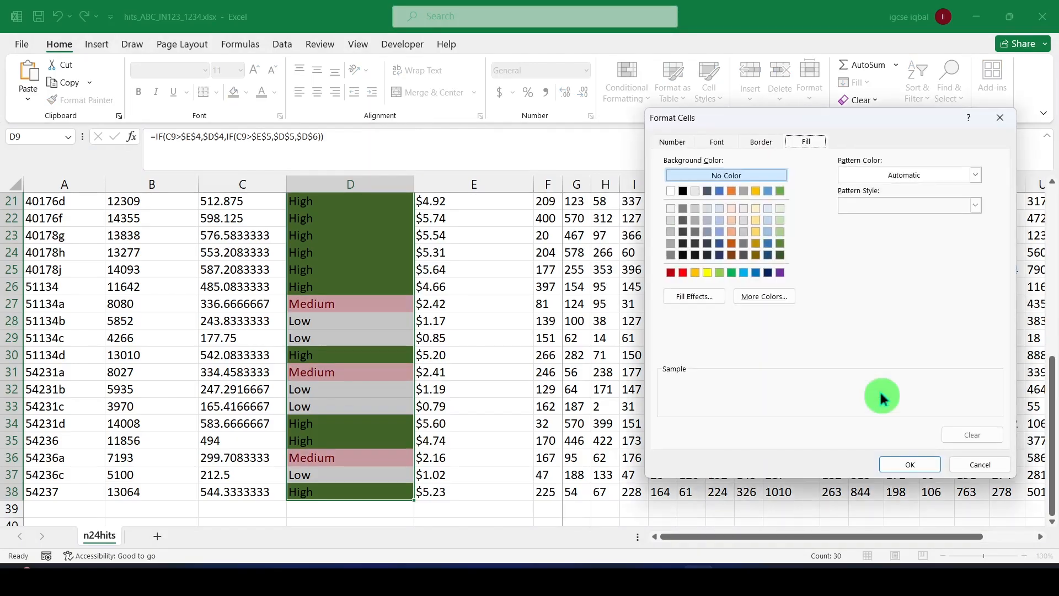
click(695, 272)
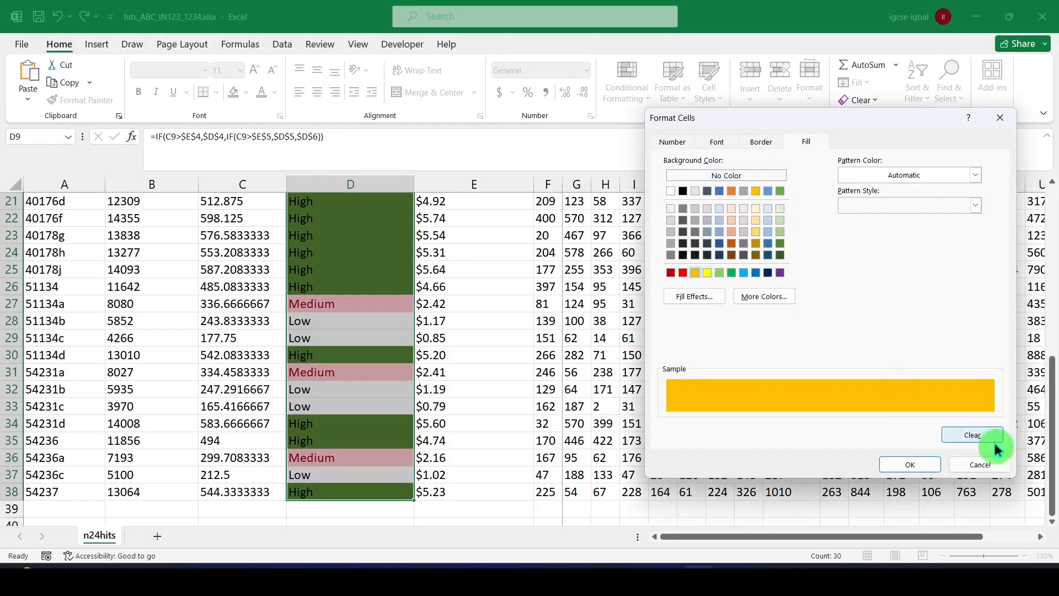
click(911, 465)
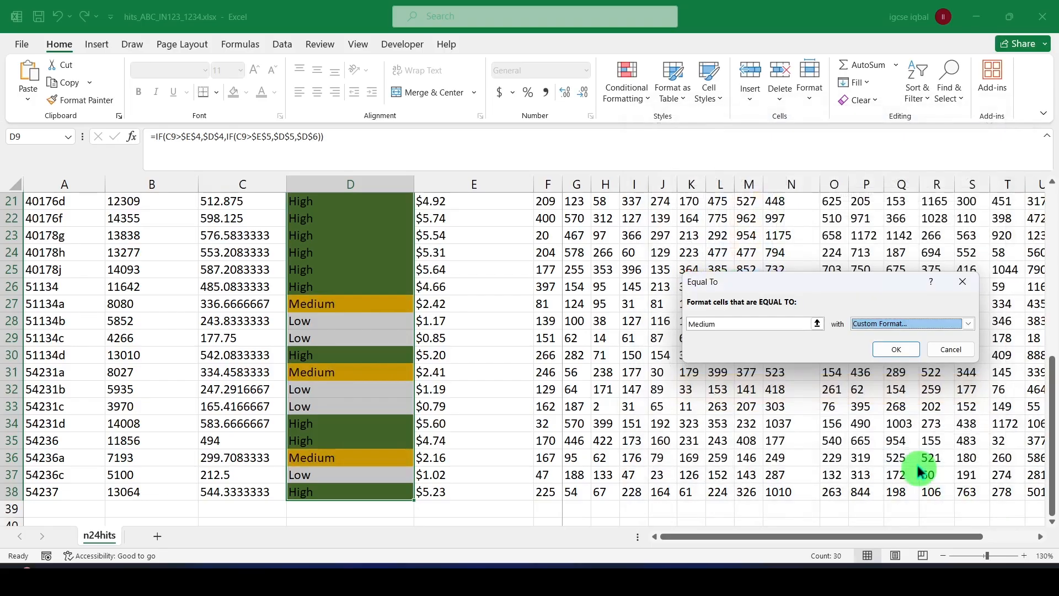
click(897, 349)
scroll(474, 281, up, 4)
click(331, 302)
scroll(438, 301, up, 2)
Switch to the exam paper and highlight the word Low in question 11.
key(alt+Tab)
key(alt+Tab)
drag(337, 324, 417, 499)
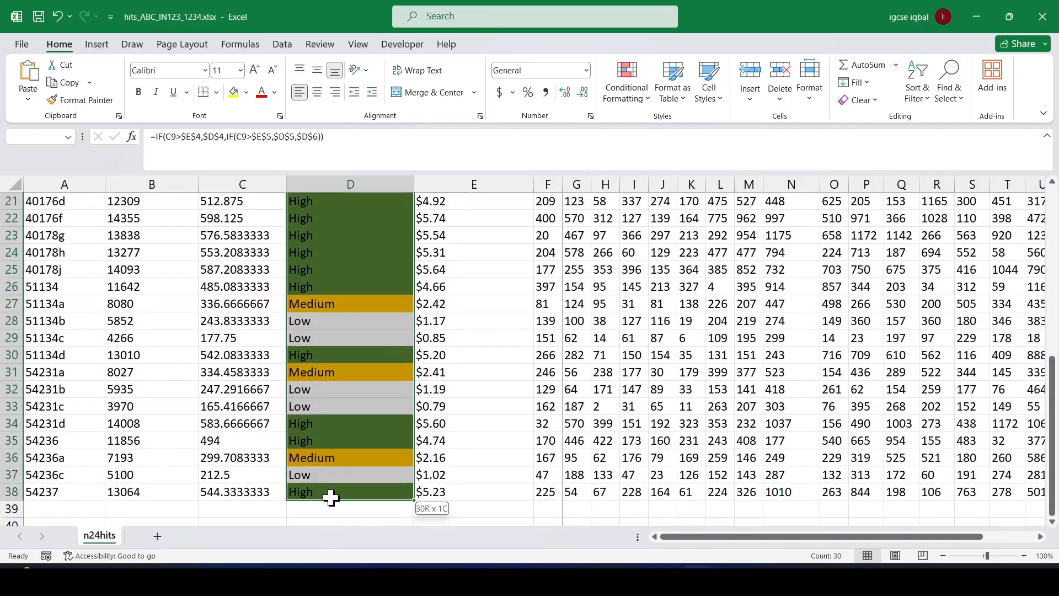
drag(331, 497, 331, 497)
key(alt+Tab)
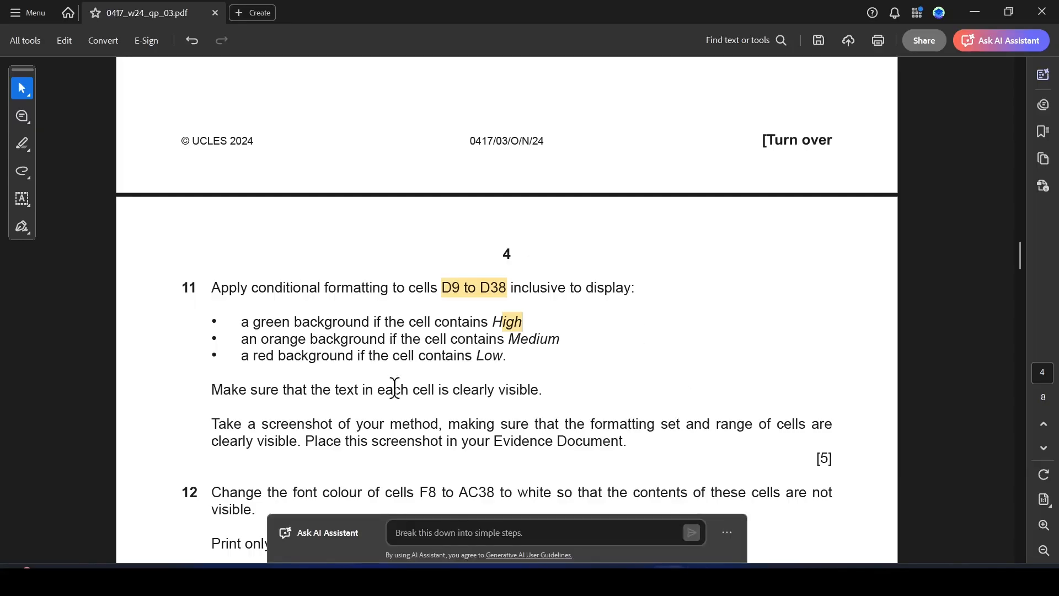
double_click(480, 356)
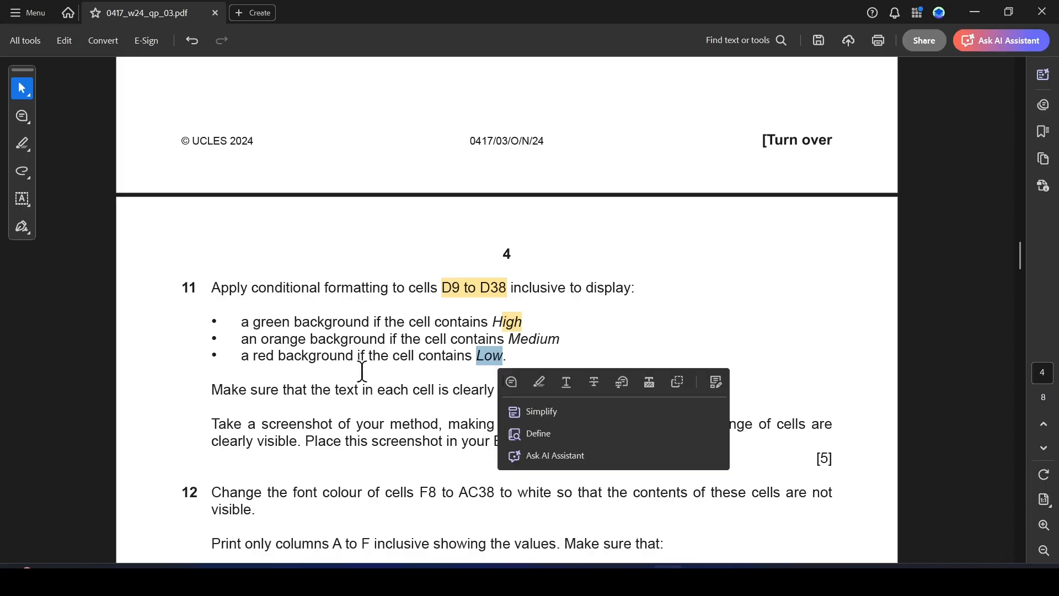
click(535, 381)
Switch to Excel and define an Equal To conditional formatting rule with the value Low for cells D9:D38.
key(alt+Tab)
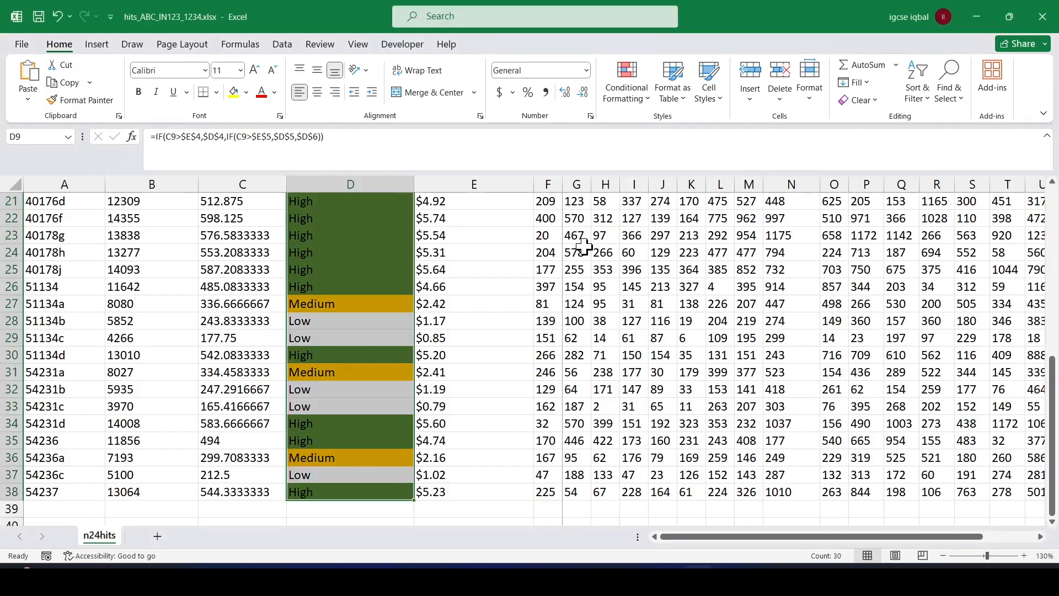
scroll(624, 313, up, 7)
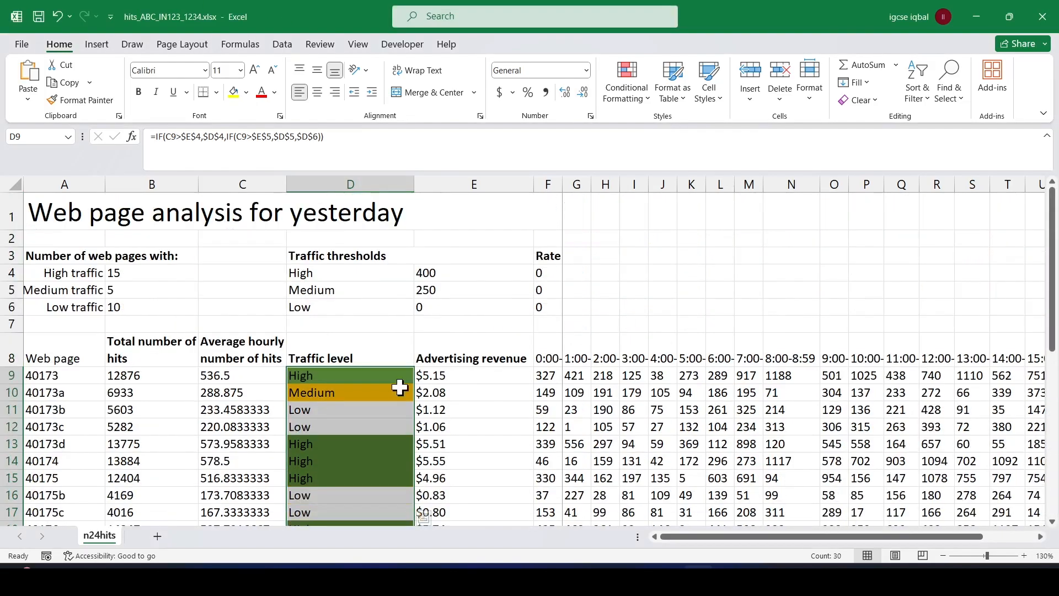
click(365, 373)
drag(366, 373, 350, 475)
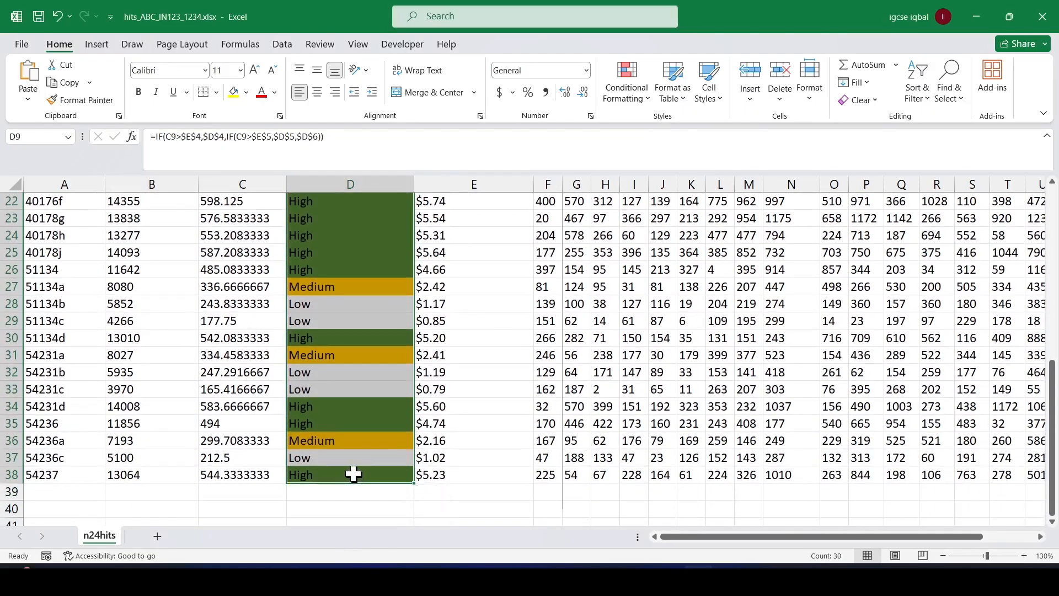
click(640, 99)
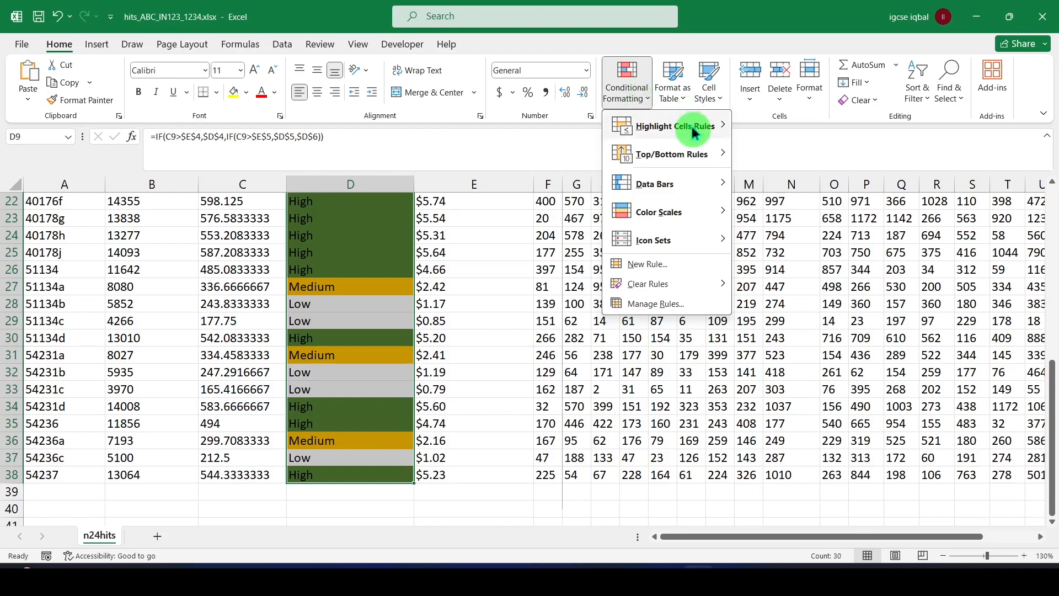
mouse_move(698, 126)
click(781, 228)
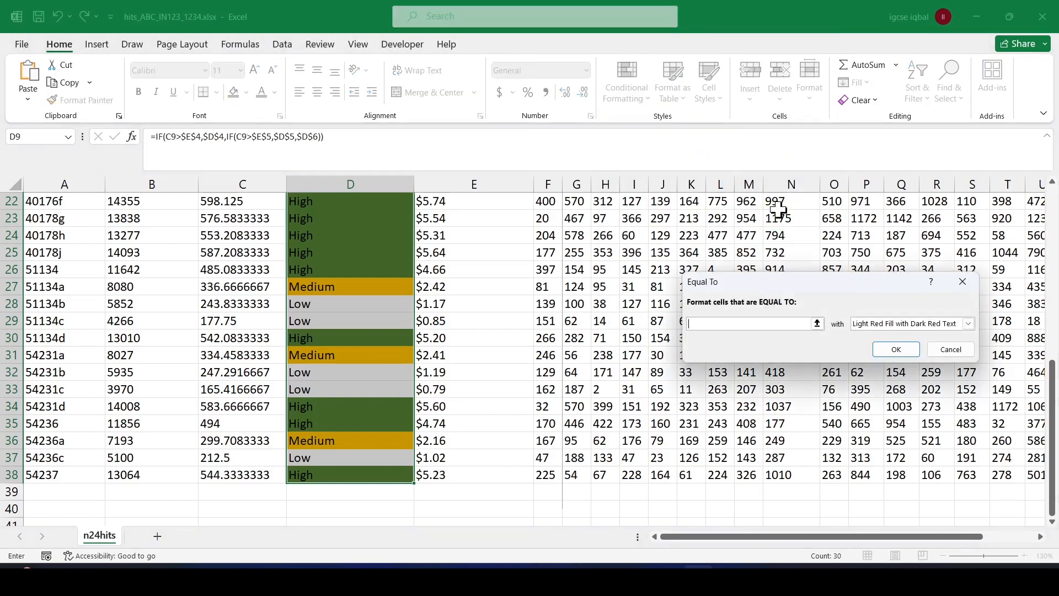
text(Low)
Check question 11 in the exam paper, give the Low rule a custom red background fill and apply it.
key(alt+Tab)
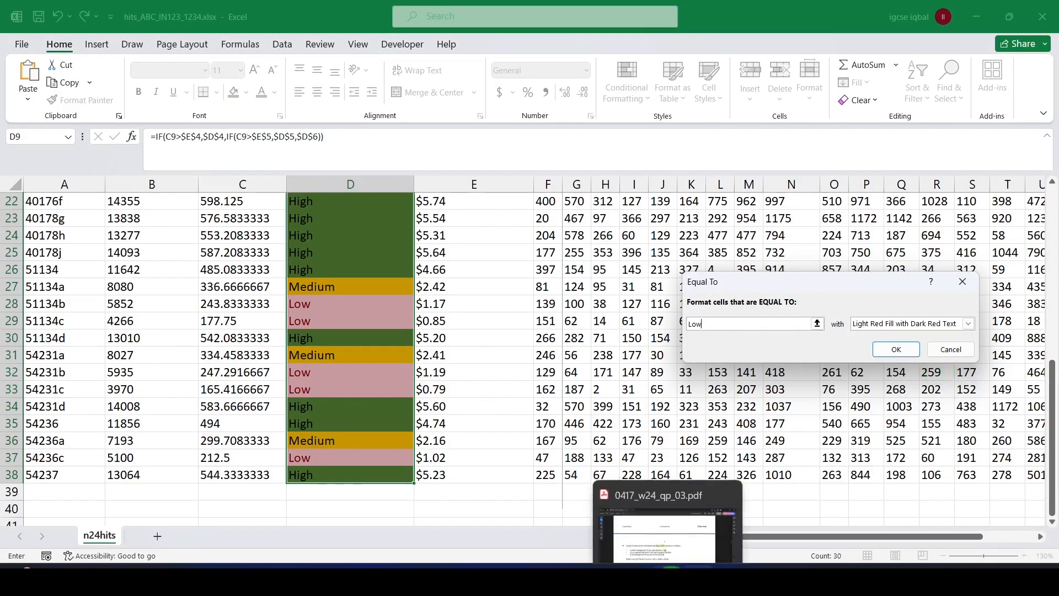
click(676, 567)
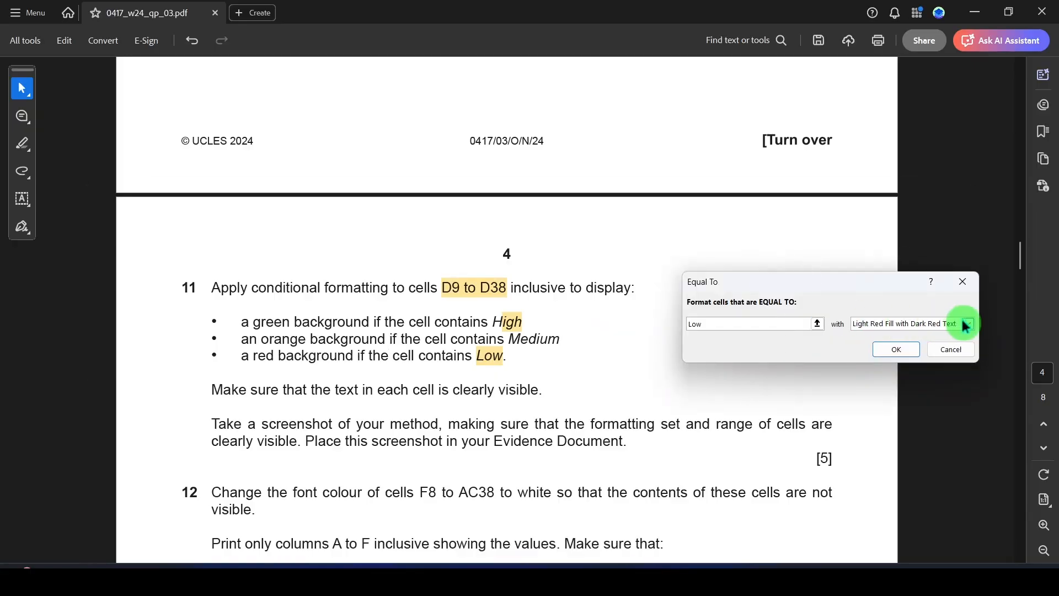
click(969, 324)
click(877, 393)
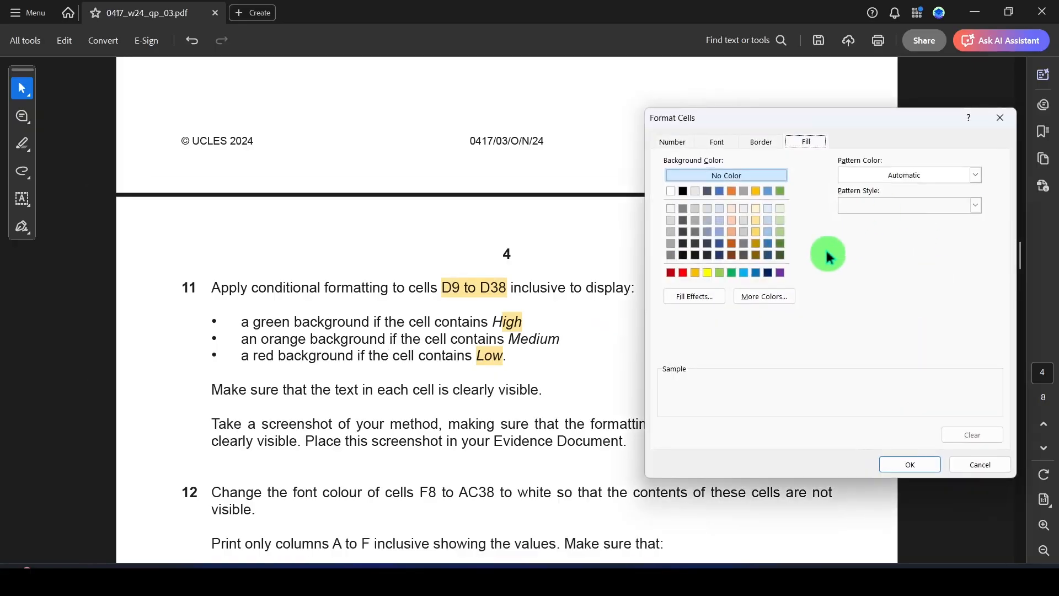
click(683, 273)
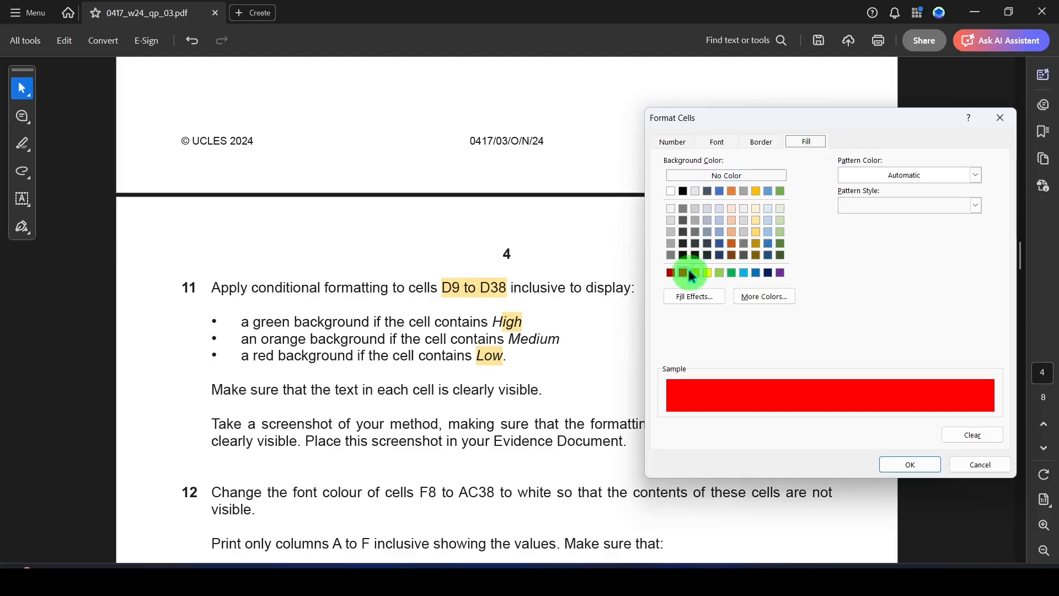
click(921, 471)
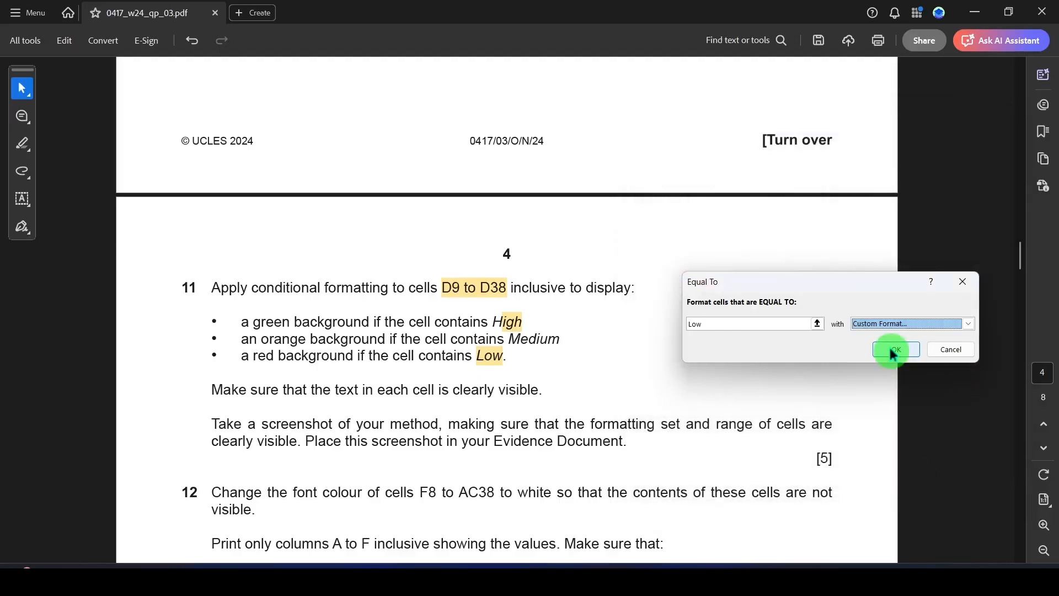
click(889, 346)
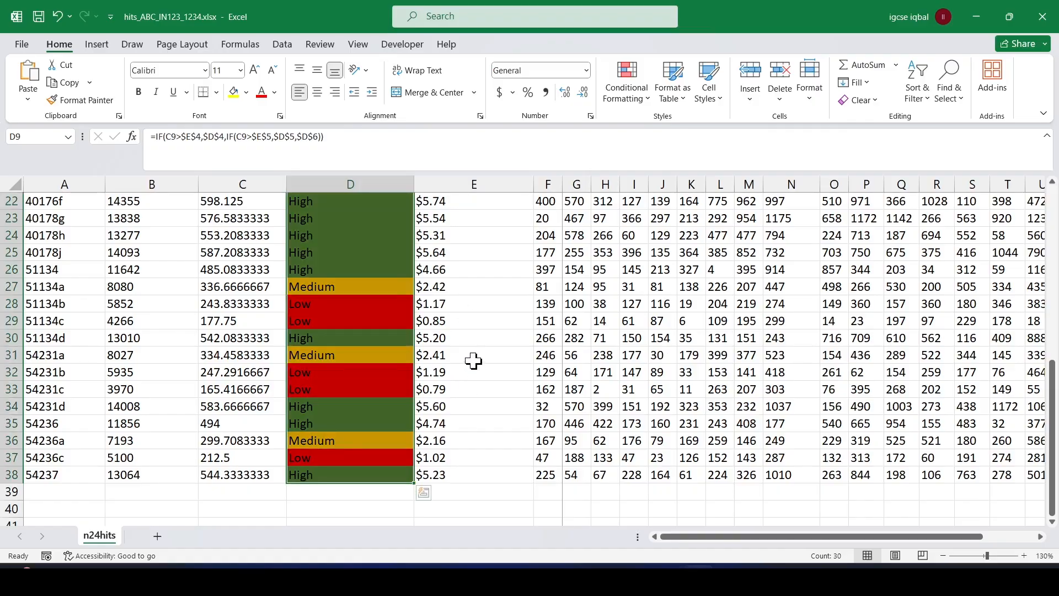
Review the cell colours in column D, highlight "clearly visible" in question 11 of the exam paper, and return to Excel.
click(474, 361)
scroll(497, 315, up, 7)
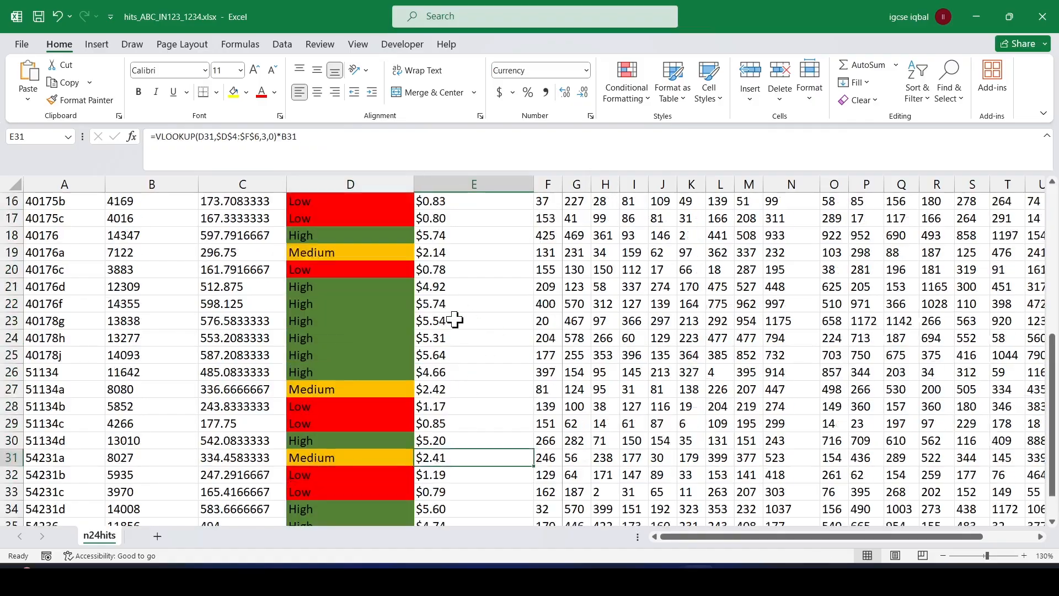
scroll(499, 383, down, 3)
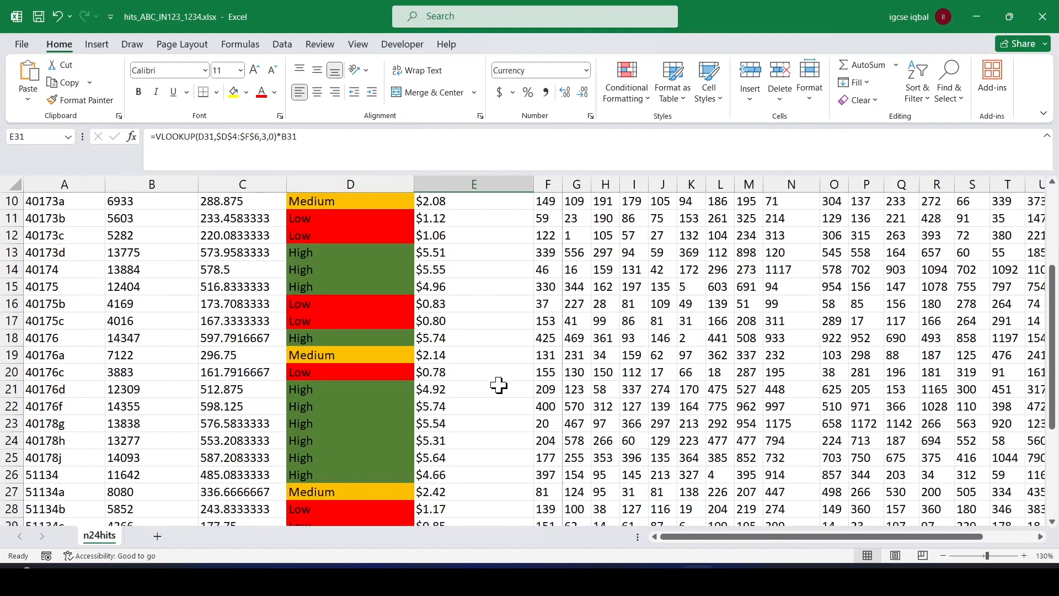
scroll(498, 385, down, 3)
scroll(499, 385, up, 3)
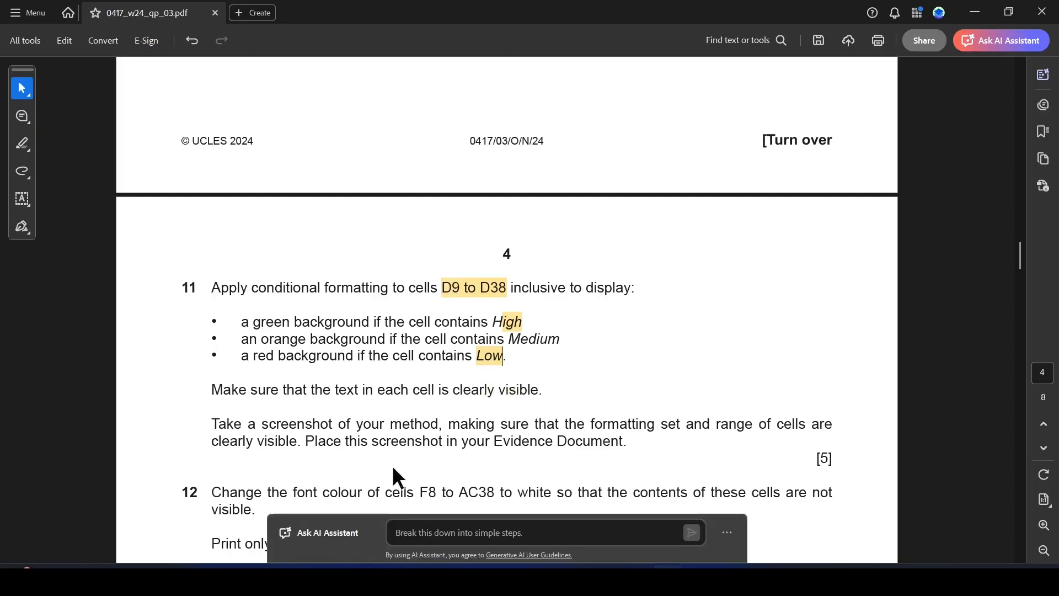
scroll(389, 458, down, 2)
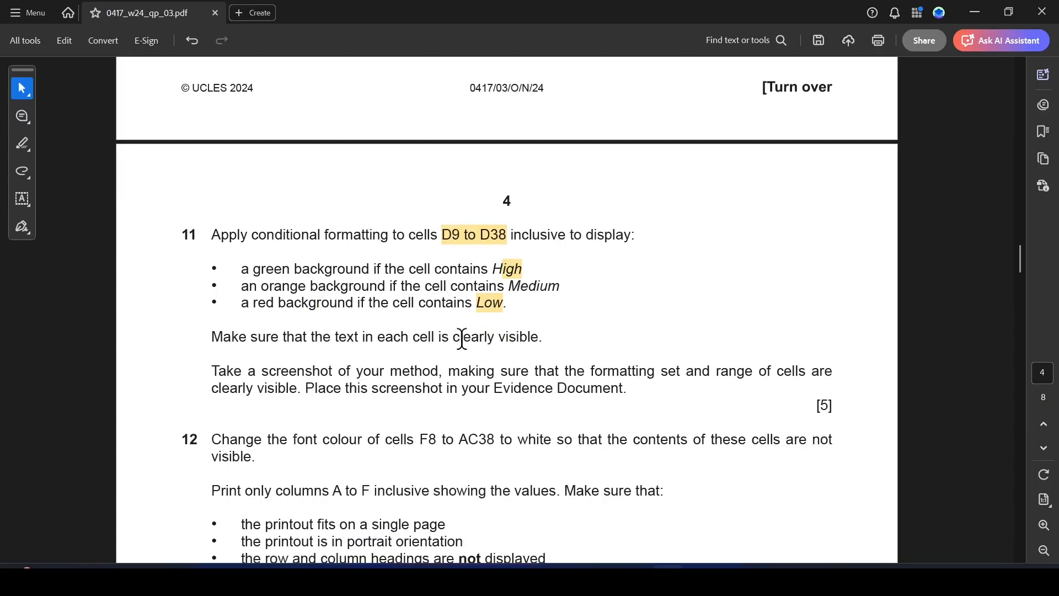
drag(453, 338, 540, 337)
click(568, 365)
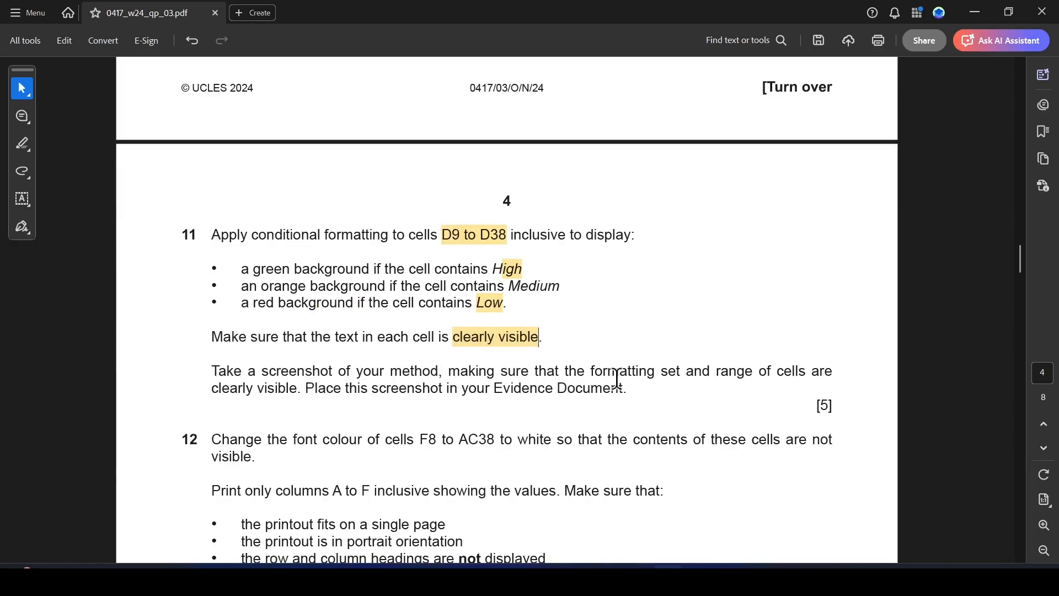
key(alt+Tab)
scroll(512, 319, up, 3)
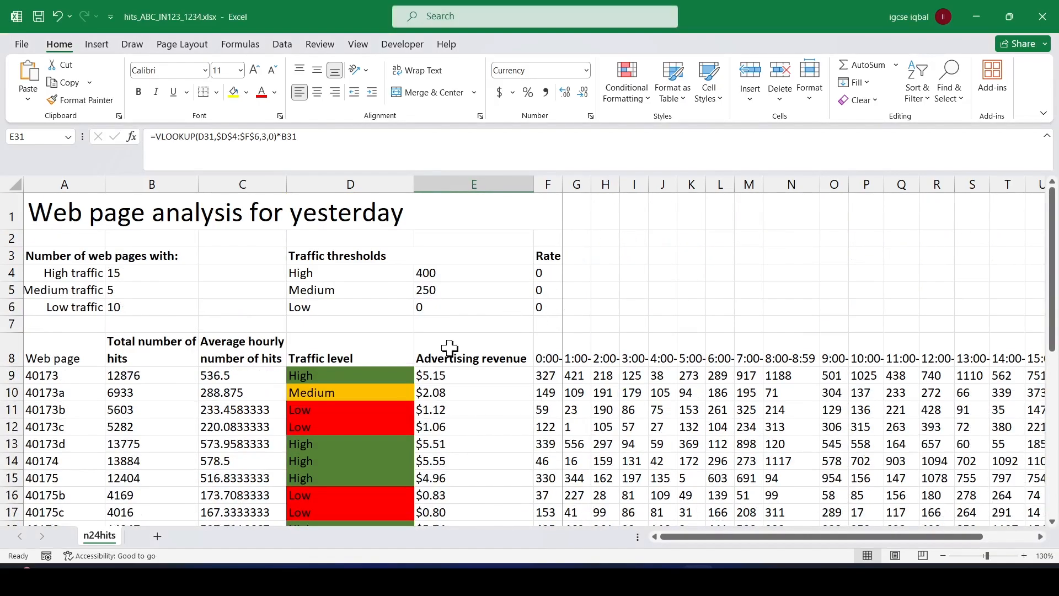
click(640, 96)
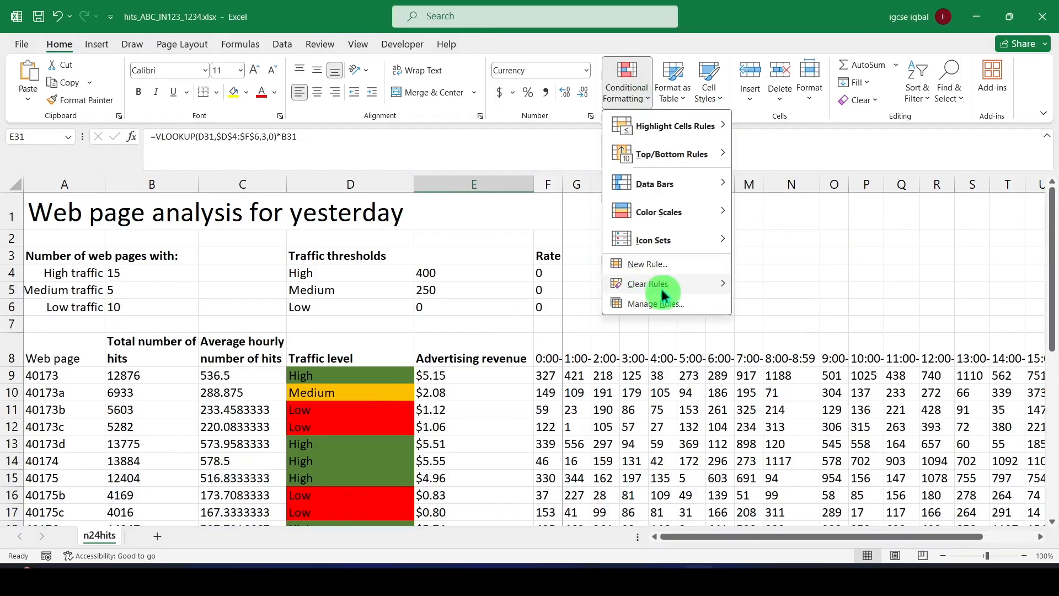
click(657, 304)
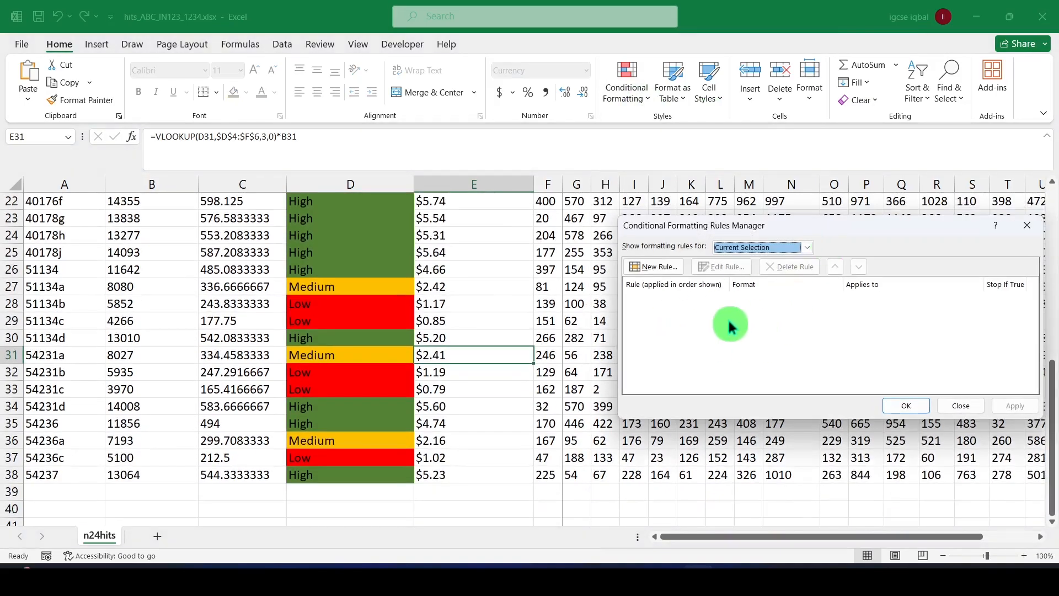
click(1027, 225)
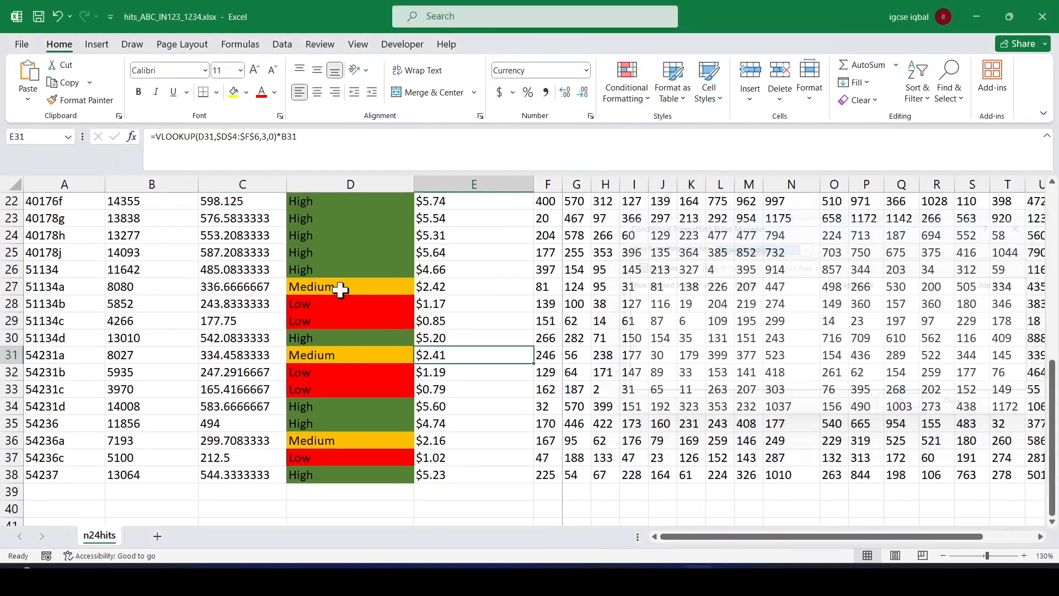
Select cells D9:D38 and examine their rules, formats and ranges in the Conditional Formatting Rules Manager.
scroll(283, 300, up, 7)
drag(331, 303, 317, 496)
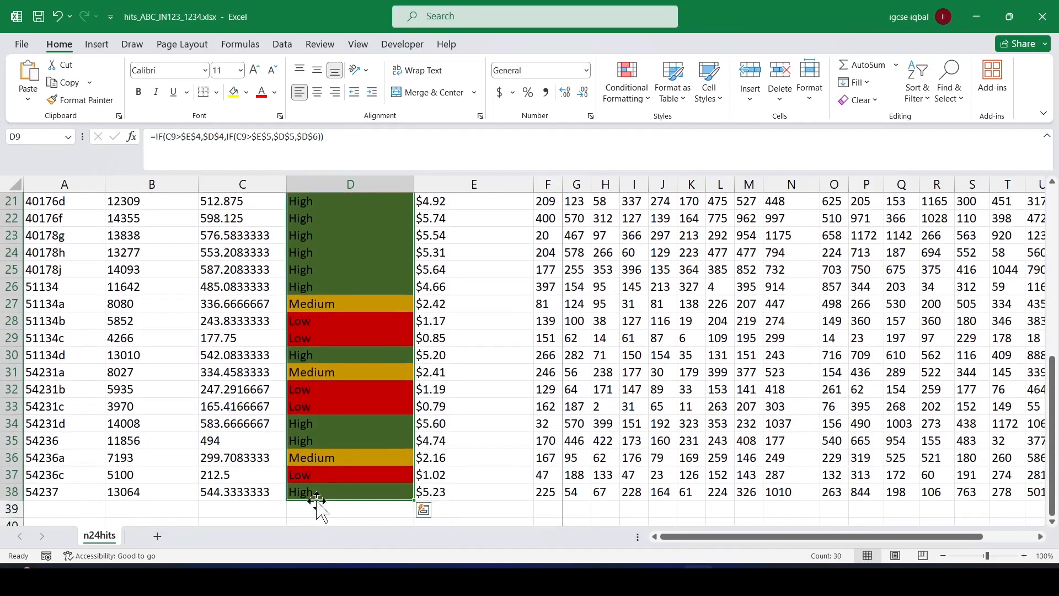
click(627, 91)
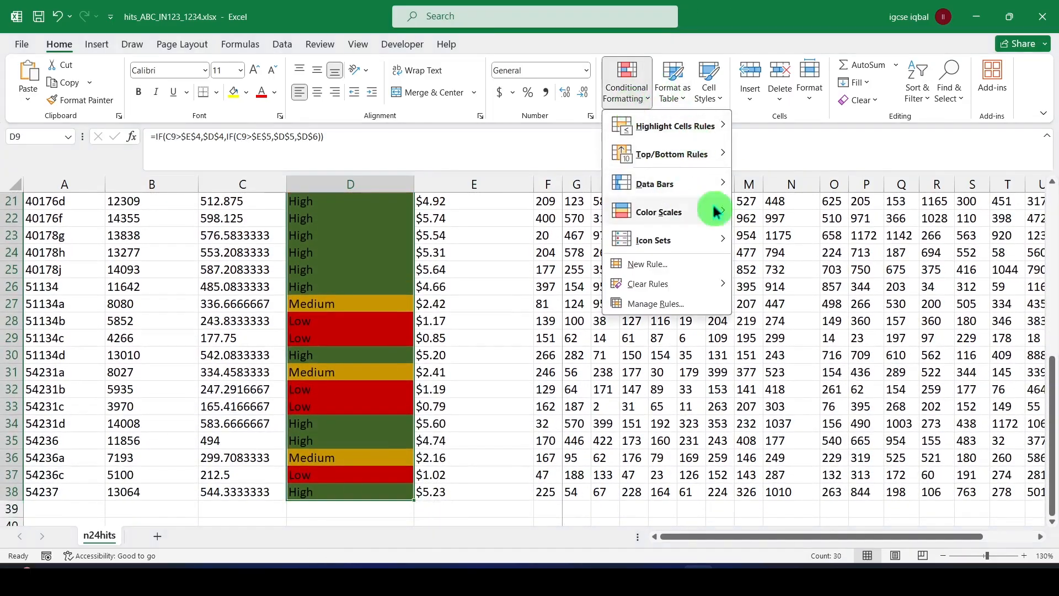
click(651, 304)
drag(857, 227, 450, 119)
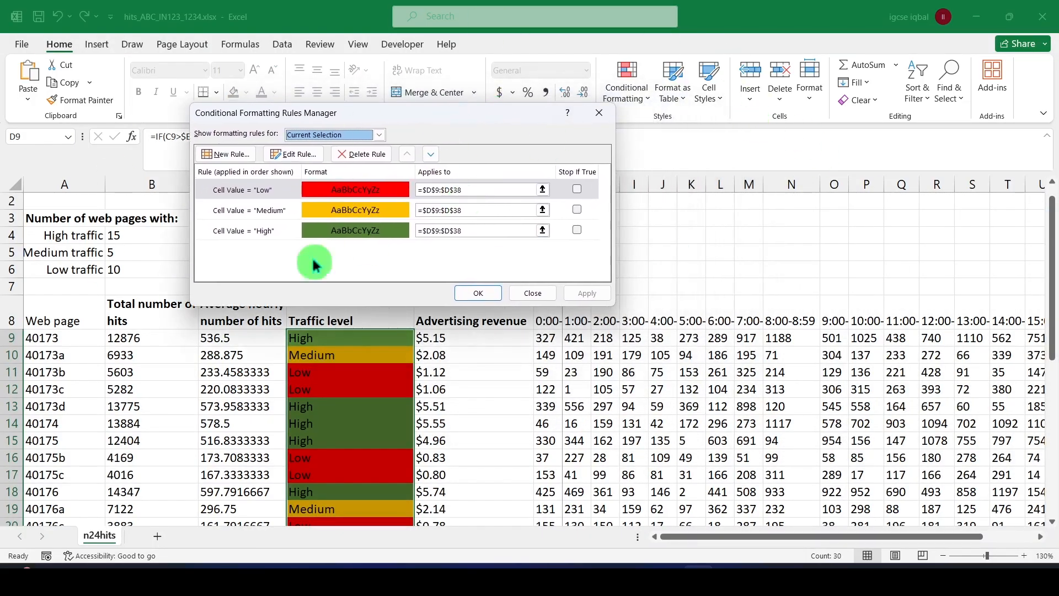
click(478, 291)
Switch to the exam paper and highlight the cell range F8 to AC38 in question 12.
key(alt+Tab)
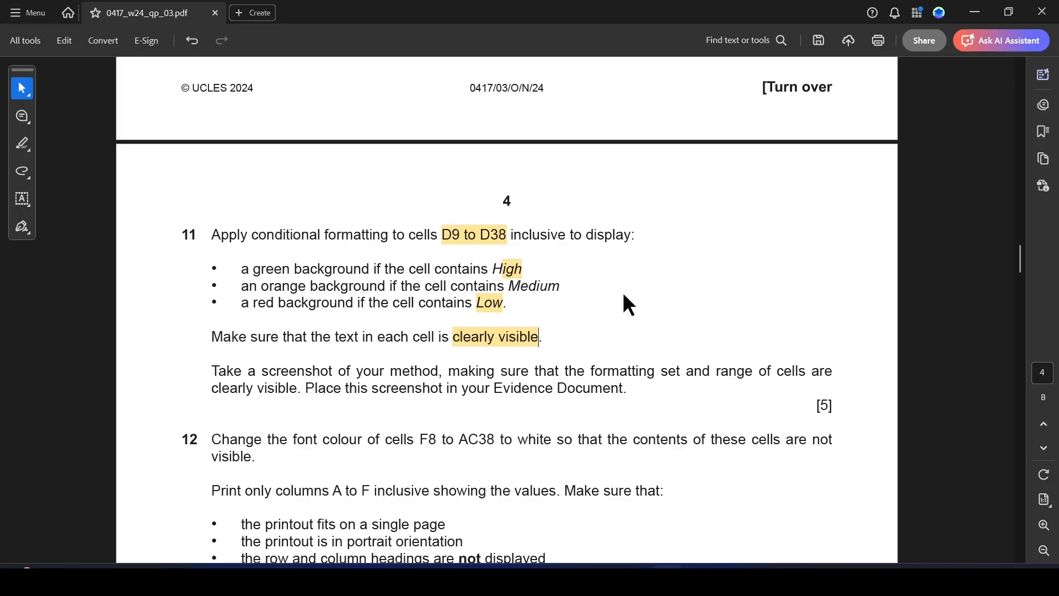
scroll(509, 319, down, 1)
drag(215, 338, 495, 336)
click(412, 347)
click(520, 359)
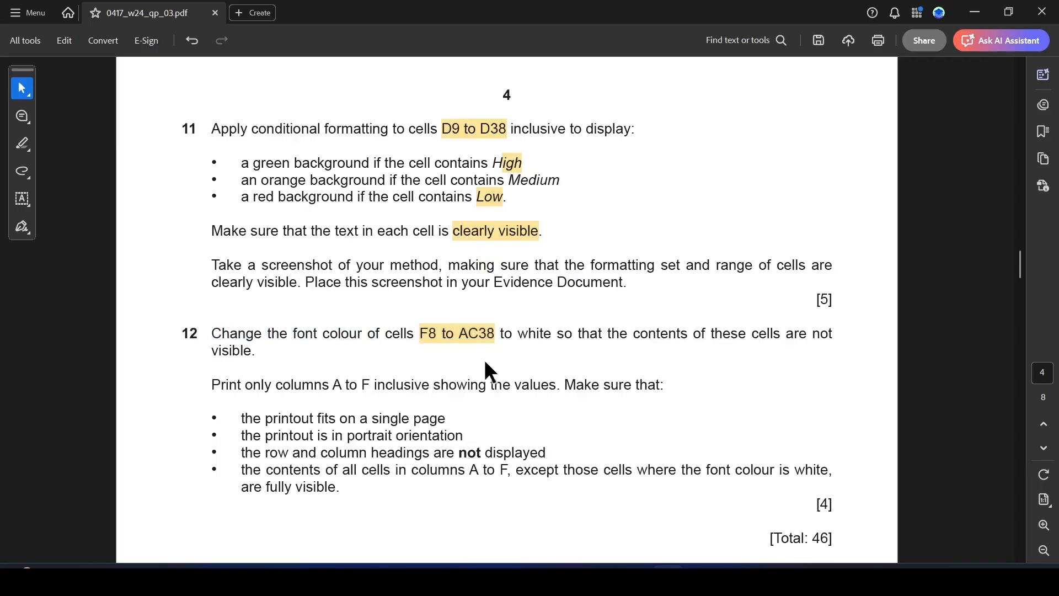
Switch to Excel and change the font colour of cells F8:AC38 to a near-white theme colour.
key(alt+Tab)
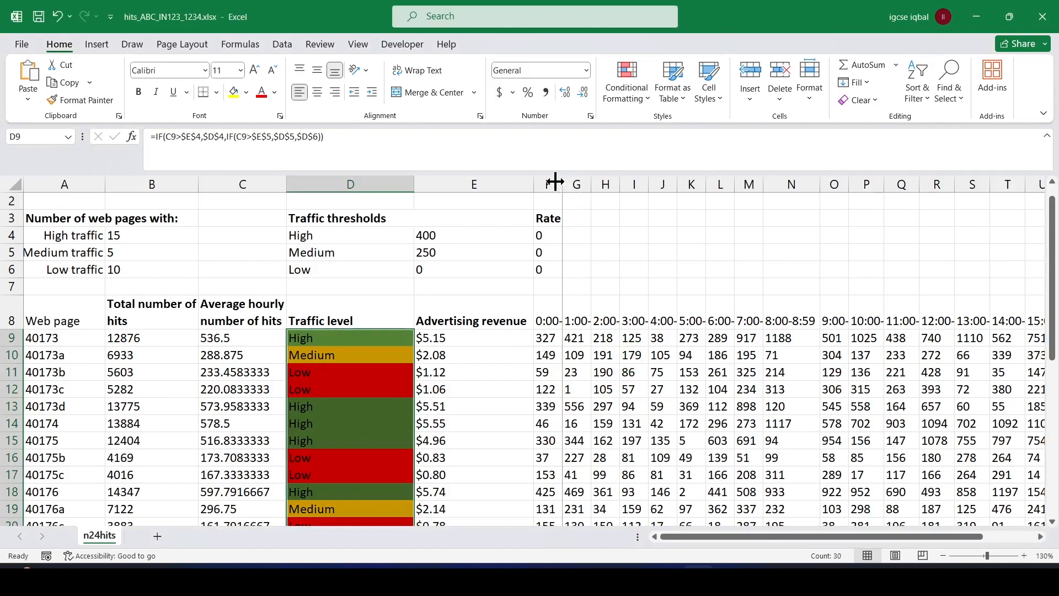
click(545, 334)
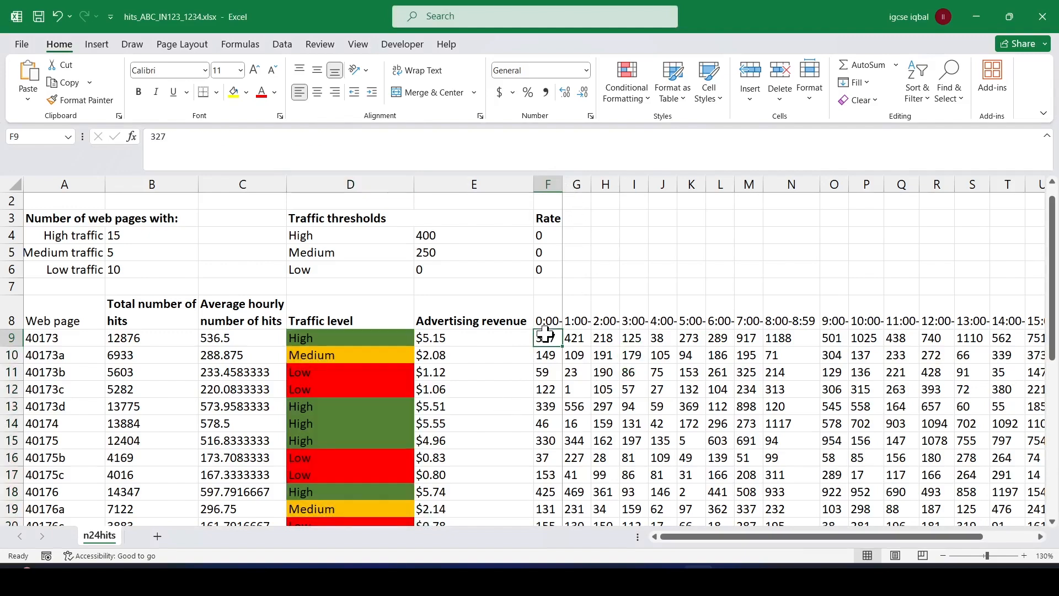
key(alt+Tab)
key(alt+Tab)
drag(554, 325, 933, 389)
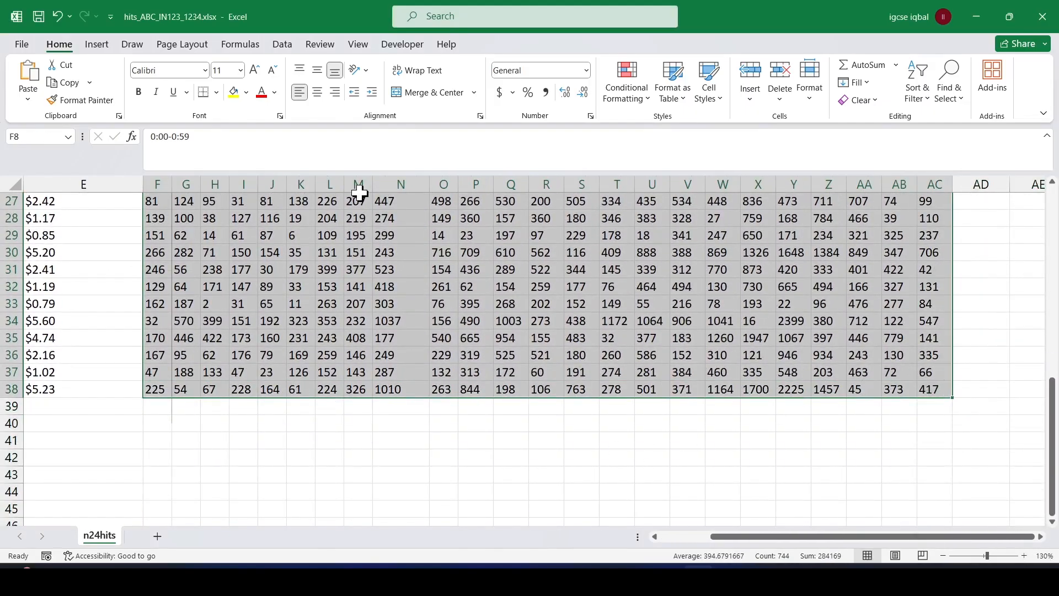
click(274, 92)
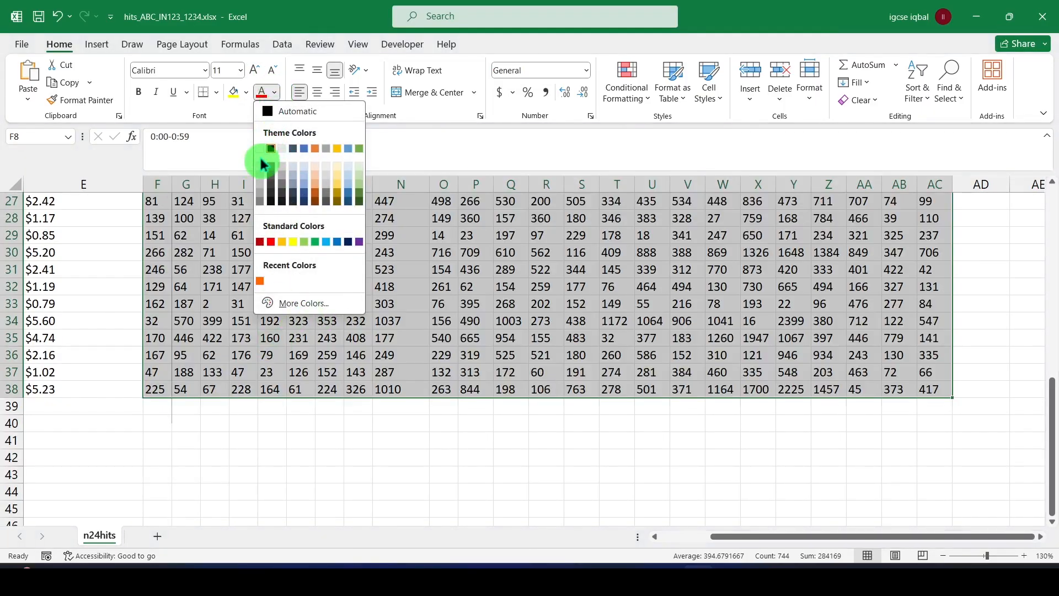
click(260, 164)
scroll(220, 276, up, 9)
click(254, 284)
drag(753, 534, 617, 539)
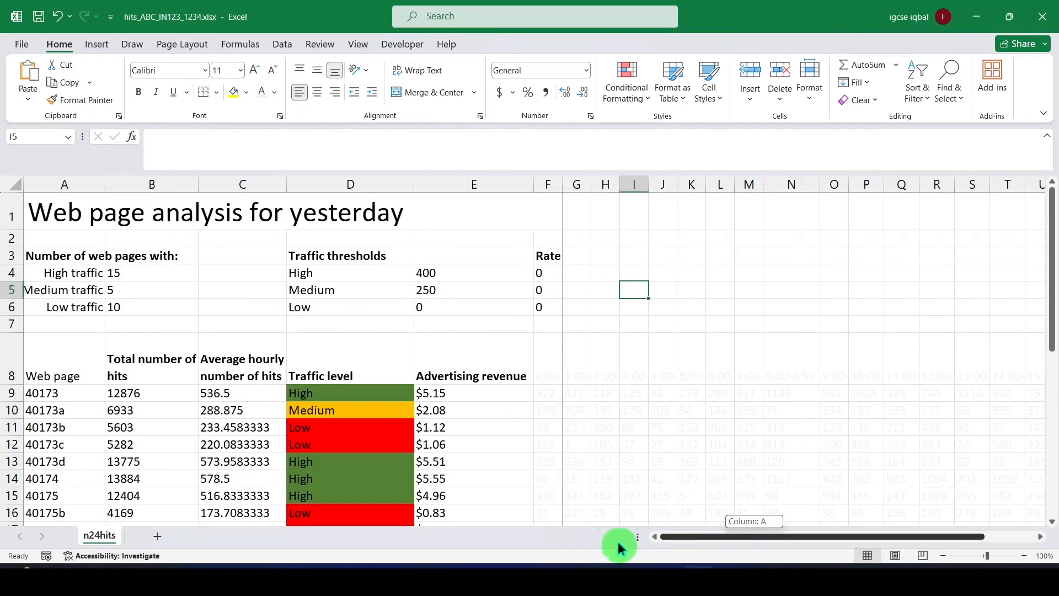
Switch to the exam paper and highlight "A to F inclusive showing the values. Make sure that" in question 12.
key(alt+Tab)
scroll(334, 402, down, 1)
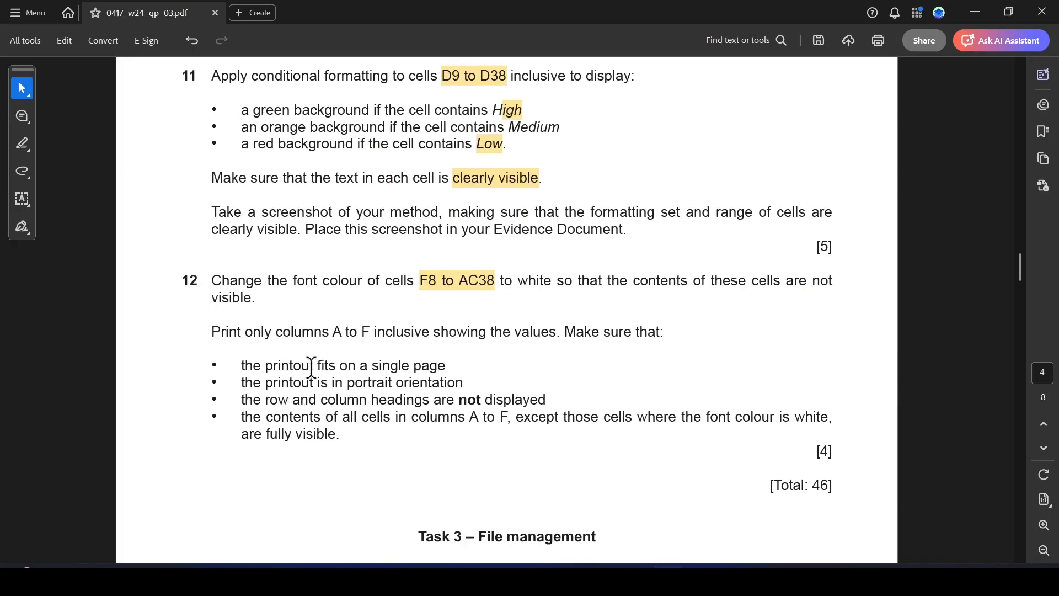
drag(337, 331, 660, 339)
click(697, 351)
Open the Excel print preview with cells A1:F38 selected, and return to question 12 in the exam paper.
key(alt+Tab)
drag(43, 199, 446, 430)
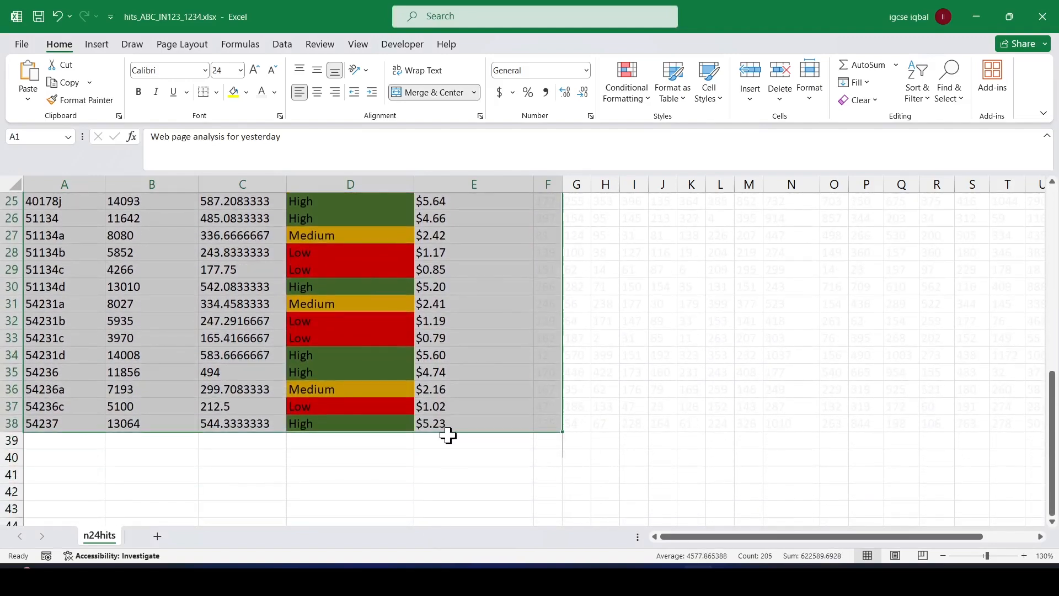
key(ctrl+p)
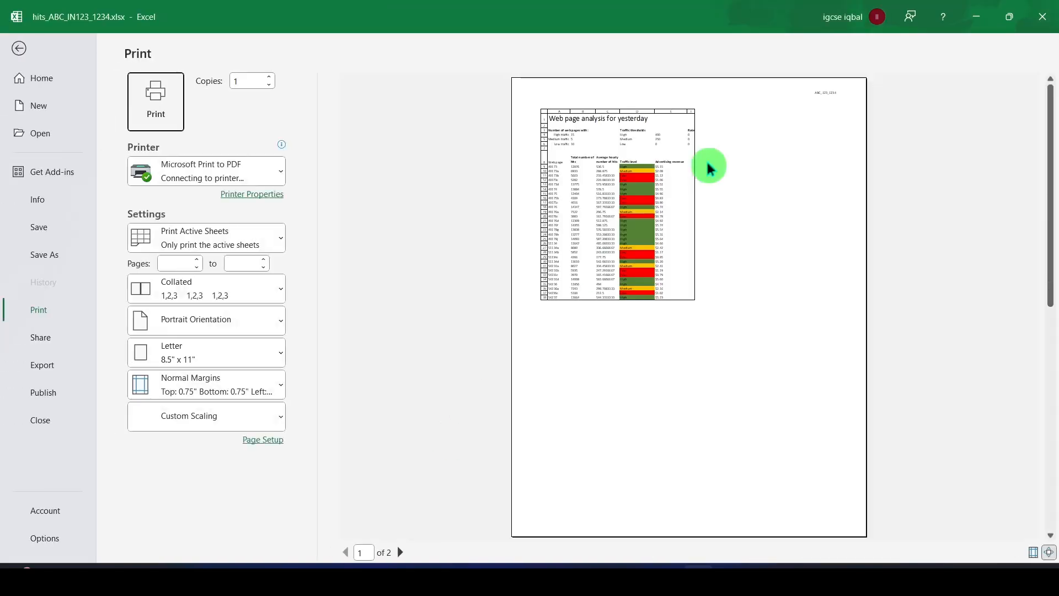
key(alt+Tab)
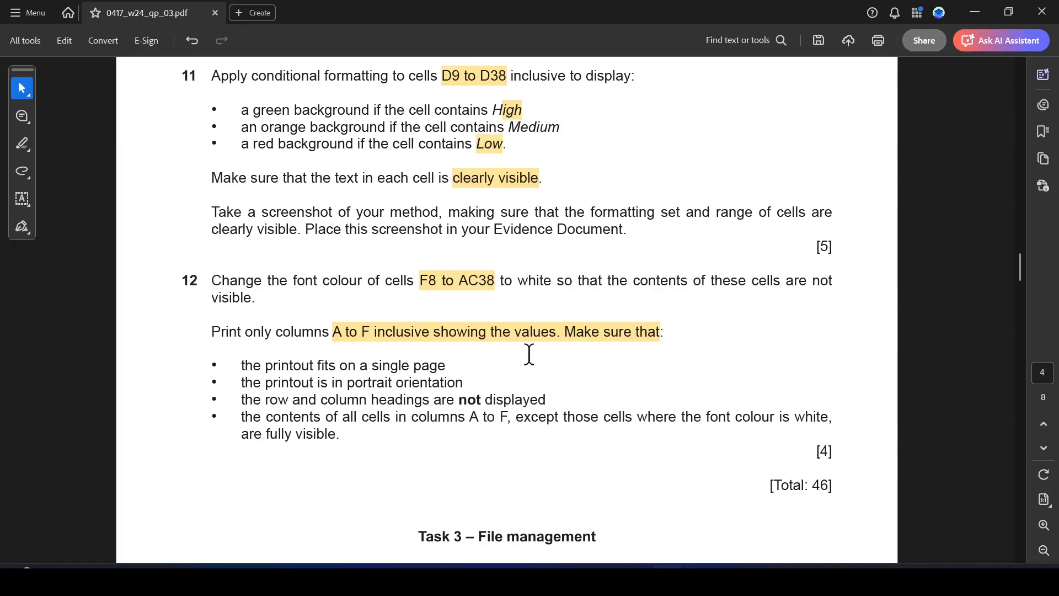
Highlight "fits on a single page", "portrait orientation" and "headings are not displayed" in question 12's printout requirements.
drag(316, 366, 446, 367)
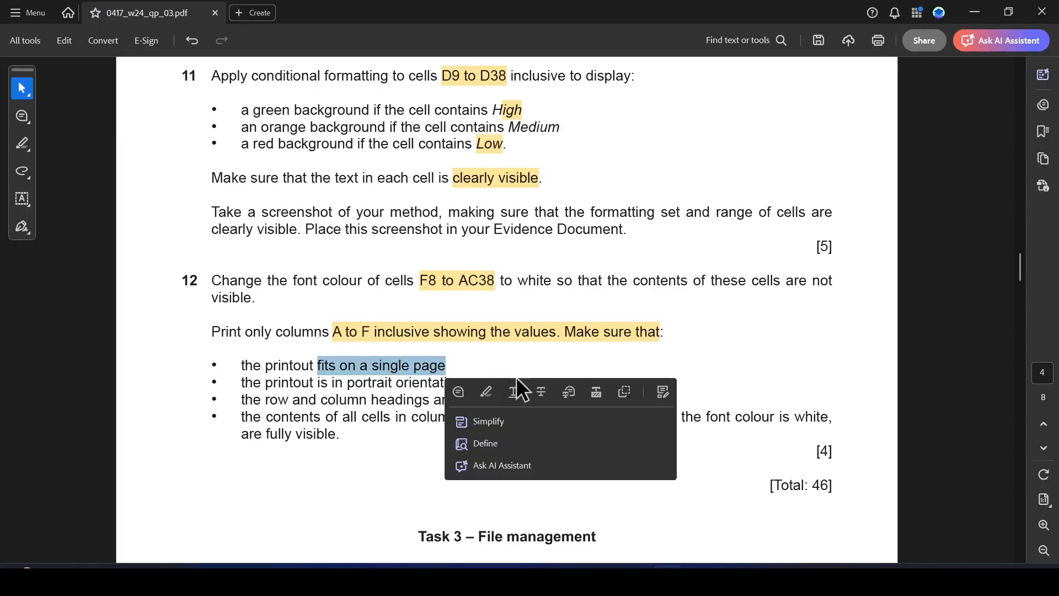
click(491, 393)
drag(348, 384, 464, 383)
click(503, 409)
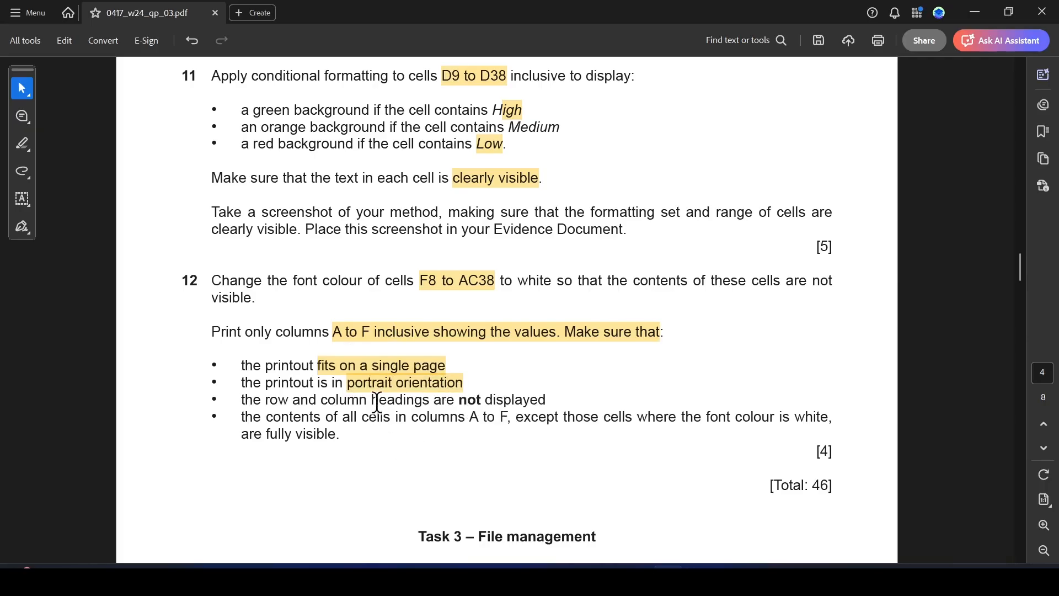
drag(375, 401, 553, 401)
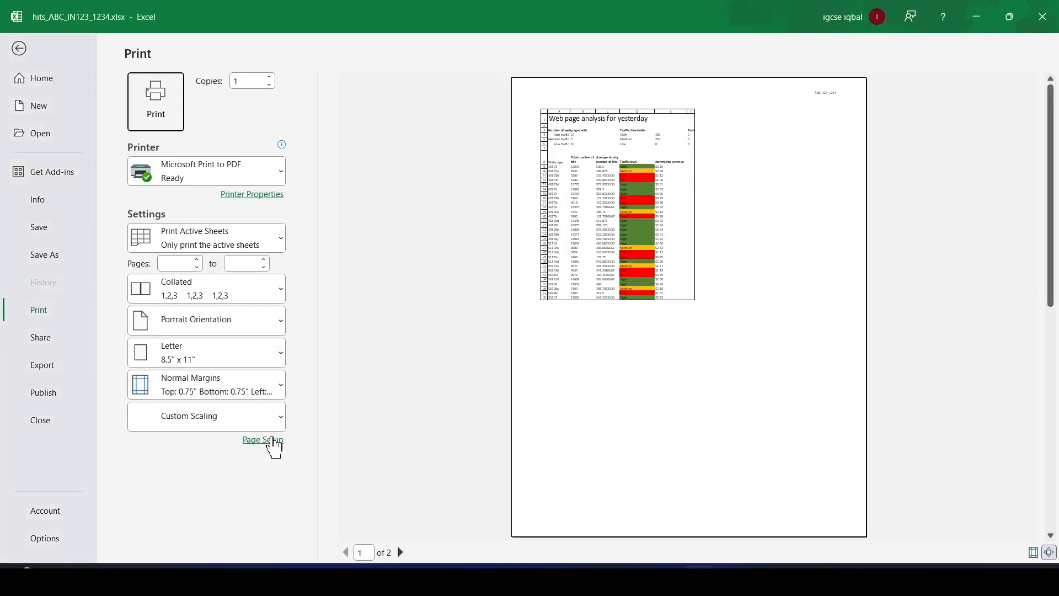
Switch to Excel and set up the printout to fit the sheet on one page without row and column headings.
click(264, 440)
click(205, 154)
click(359, 52)
click(204, 196)
click(529, 331)
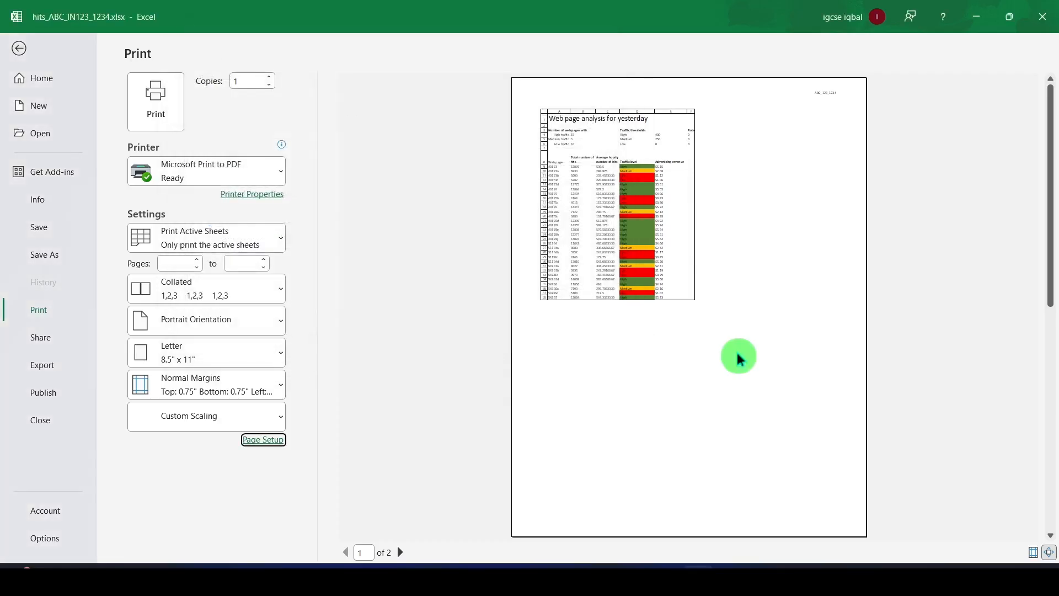
Enlarge the Excel print preview and compare it with question 12's printout requirements in the exam paper.
click(668, 579)
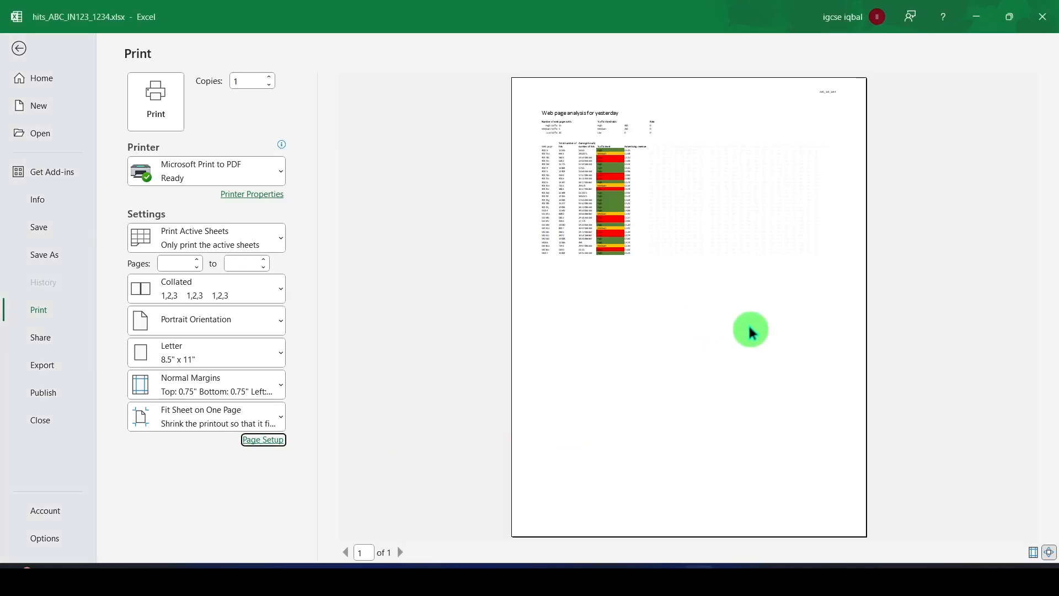
click(707, 306)
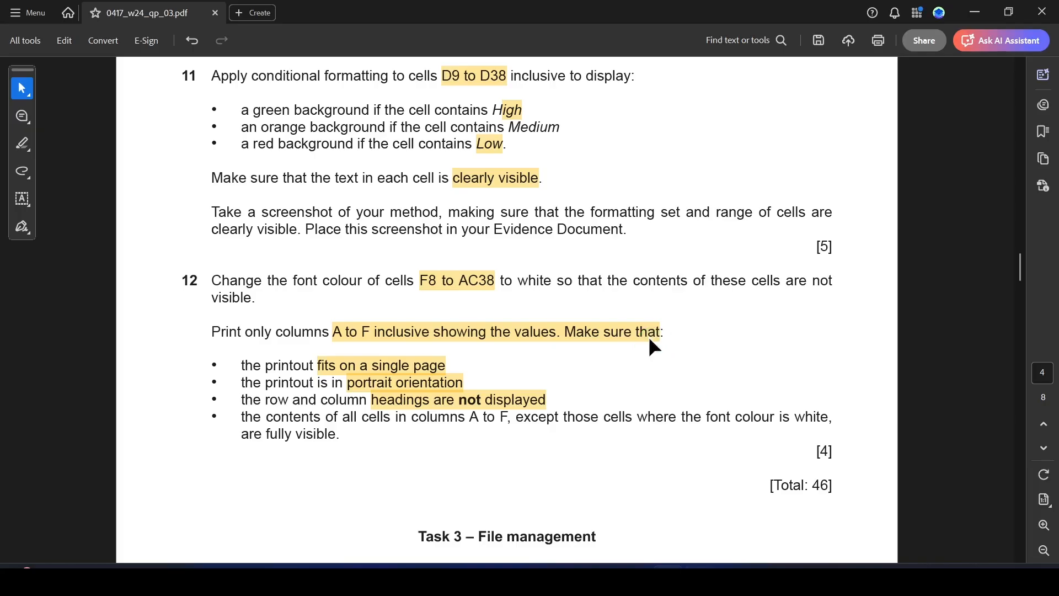
scroll(541, 401, down, 3)
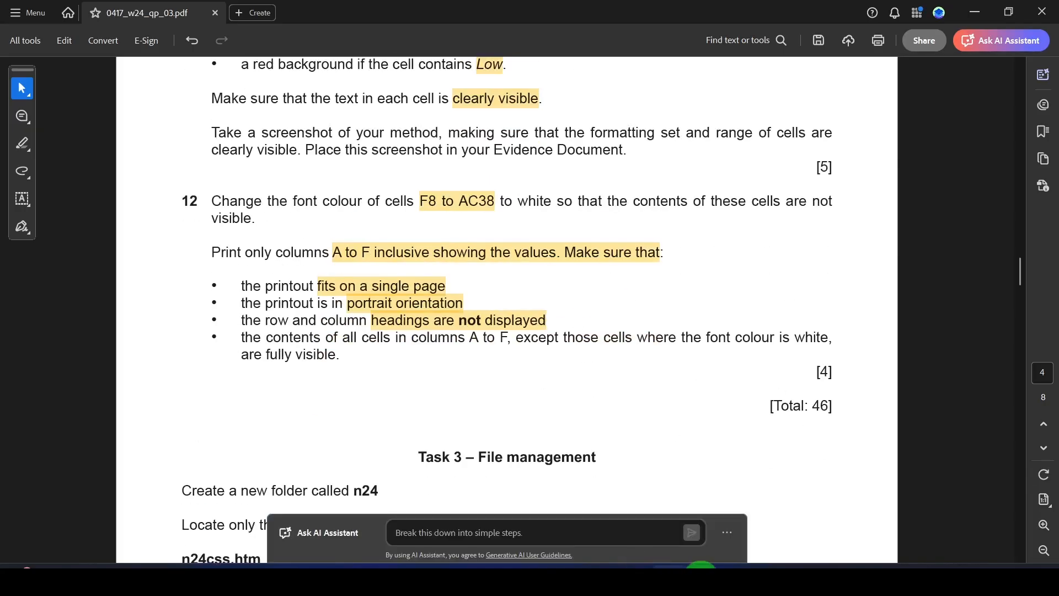
mouse_move(677, 574)
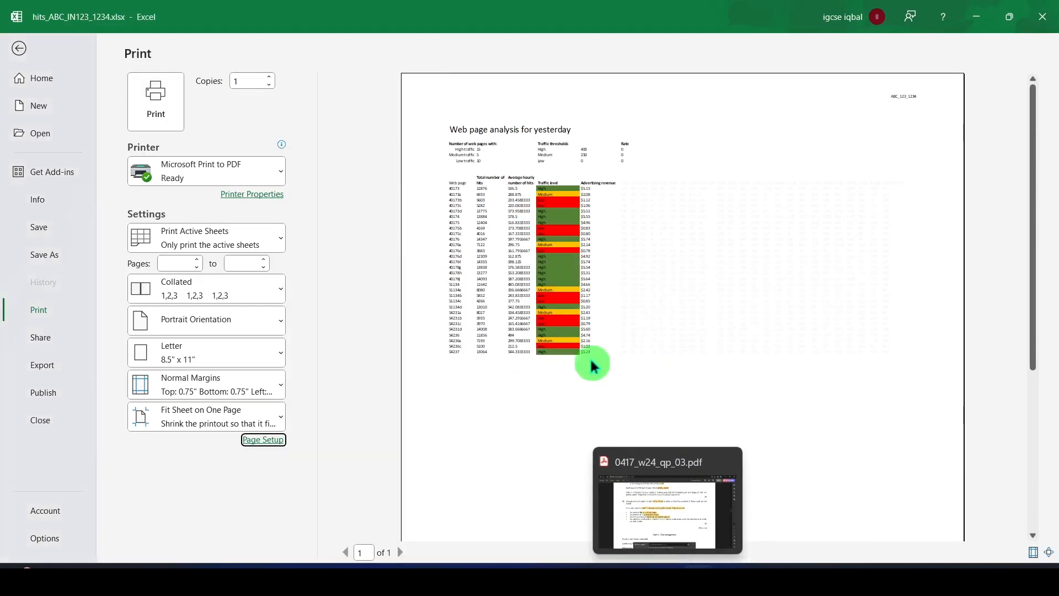
click(665, 516)
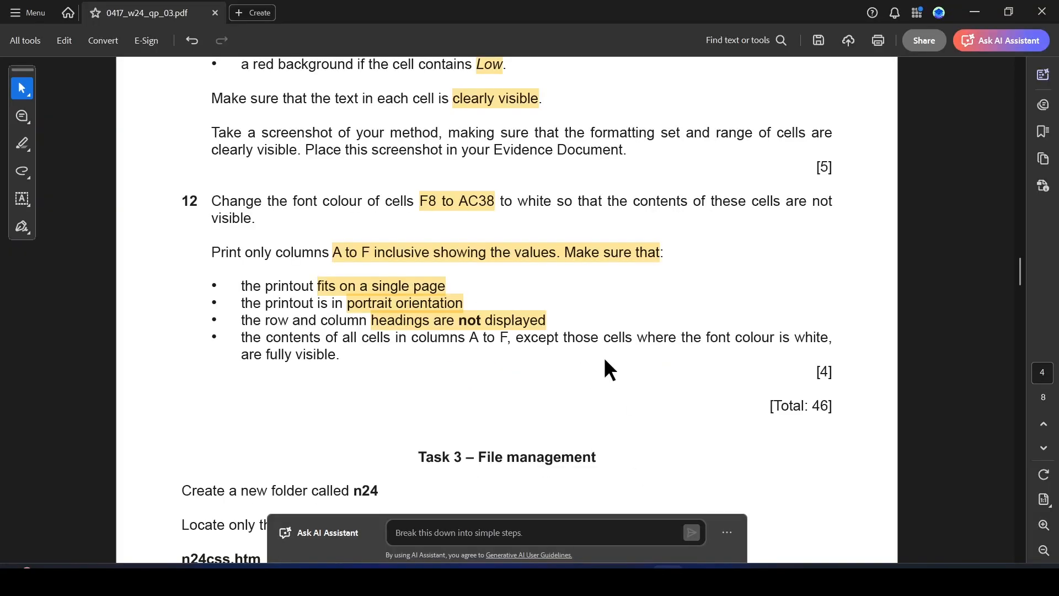
scroll(634, 365, up, 3)
scroll(633, 366, up, 2)
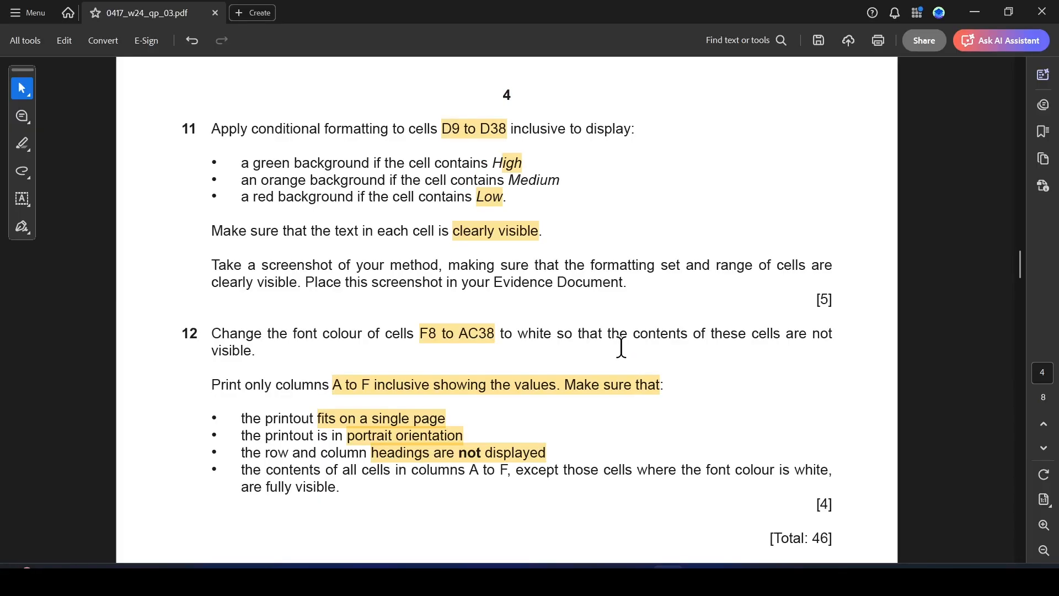
click(638, 579)
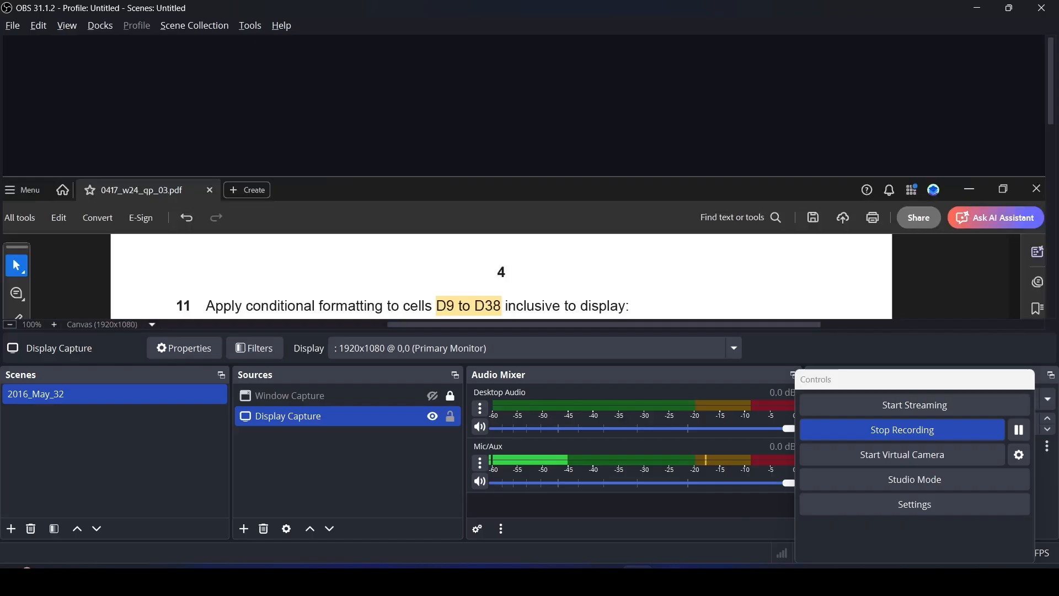